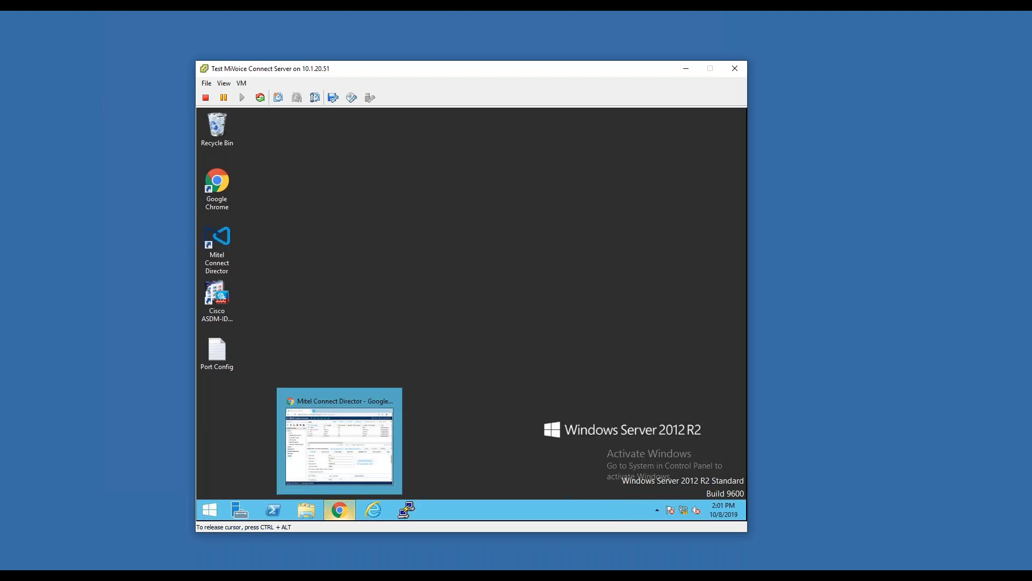
Bring up the Mitel Connect Director window and examine the selected user's telephony settings
{"action": "left_click", "coordinate": [343, 466]}
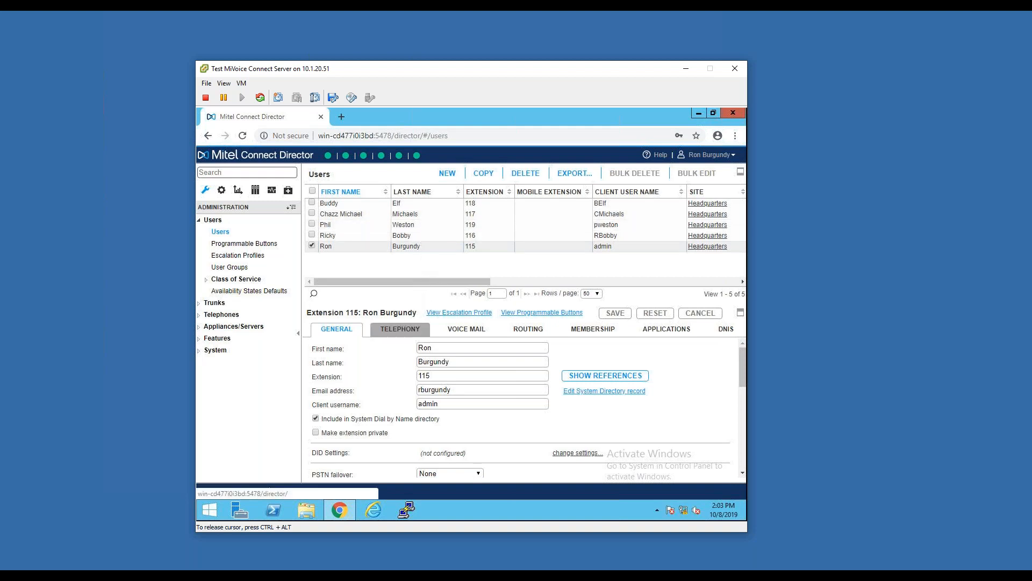
{"action": "left_click", "coordinate": [423, 330]}
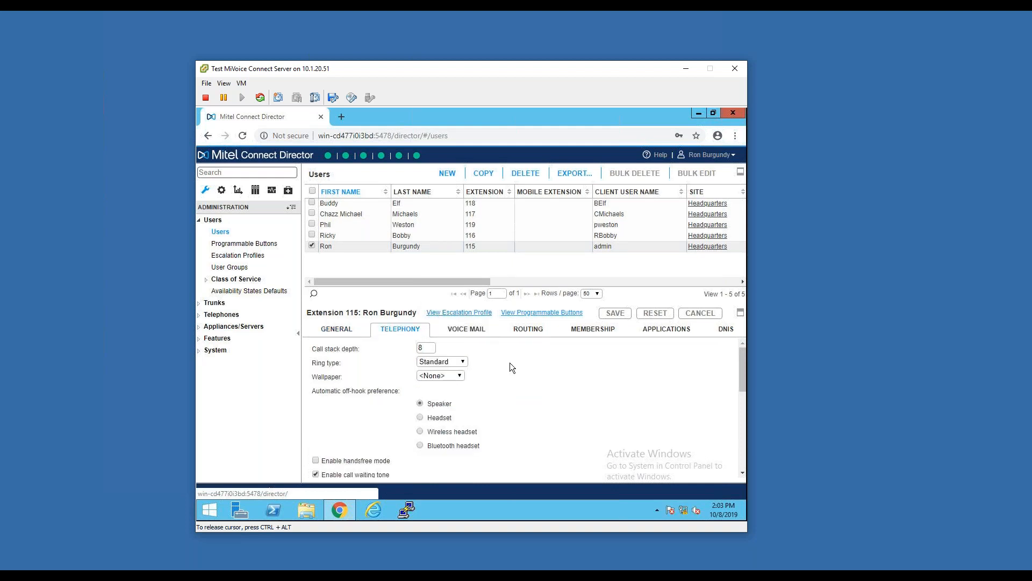
{"action": "scroll", "coordinate": [518, 368], "scroll_direction": "down", "scroll_amount": 1}
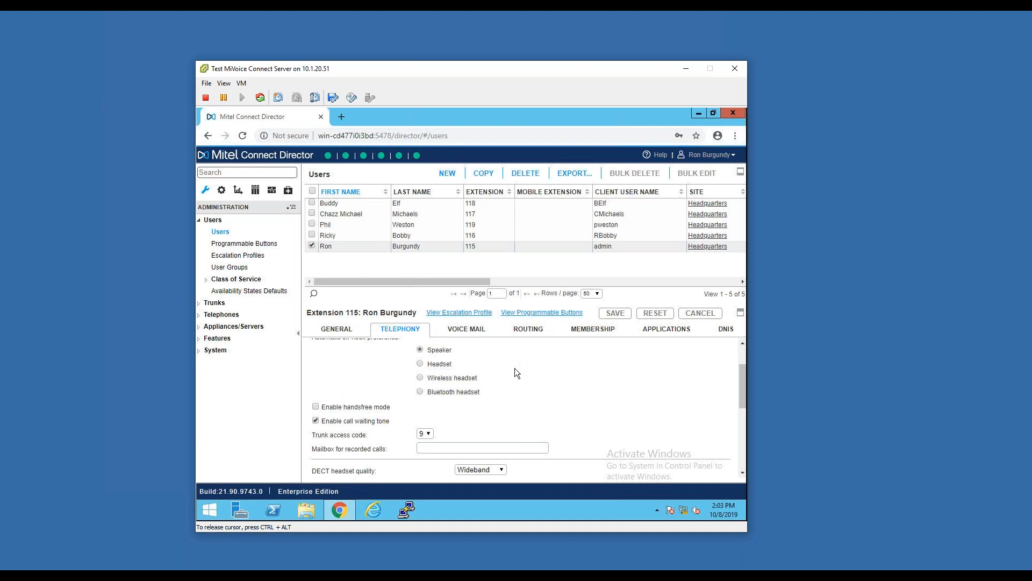
{"action": "scroll", "coordinate": [505, 370], "scroll_direction": "up", "scroll_amount": 1}
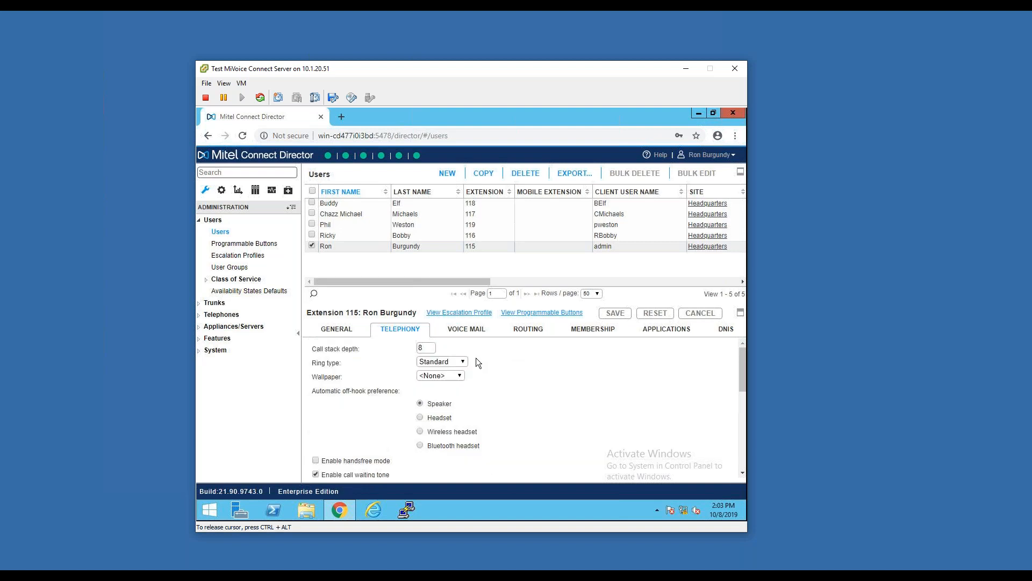
Examine the selected user's voice mail settings, from the password fields through the email delivery options
{"action": "left_click", "coordinate": [478, 331]}
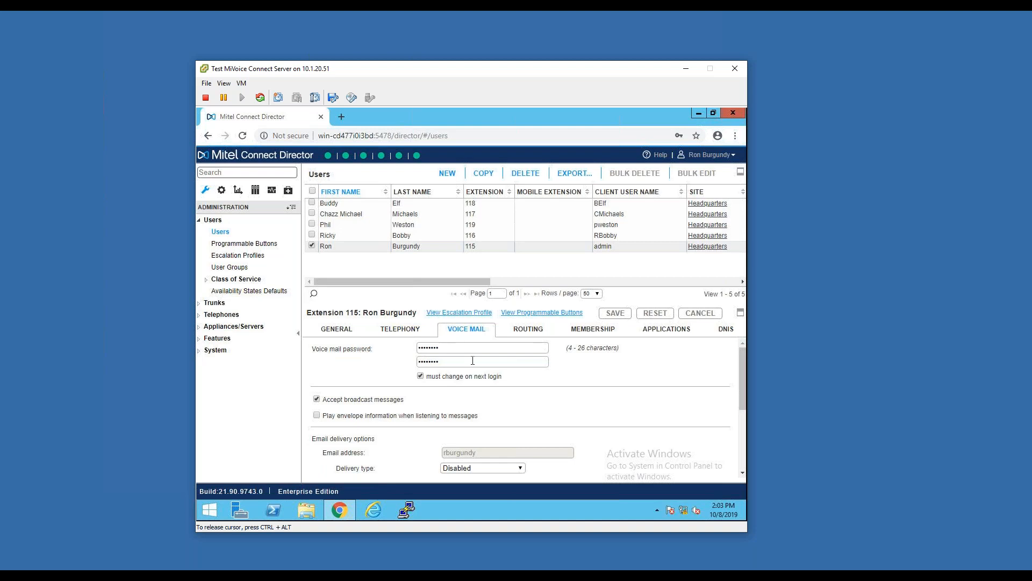
{"action": "scroll", "coordinate": [532, 401], "scroll_direction": "down", "scroll_amount": 1}
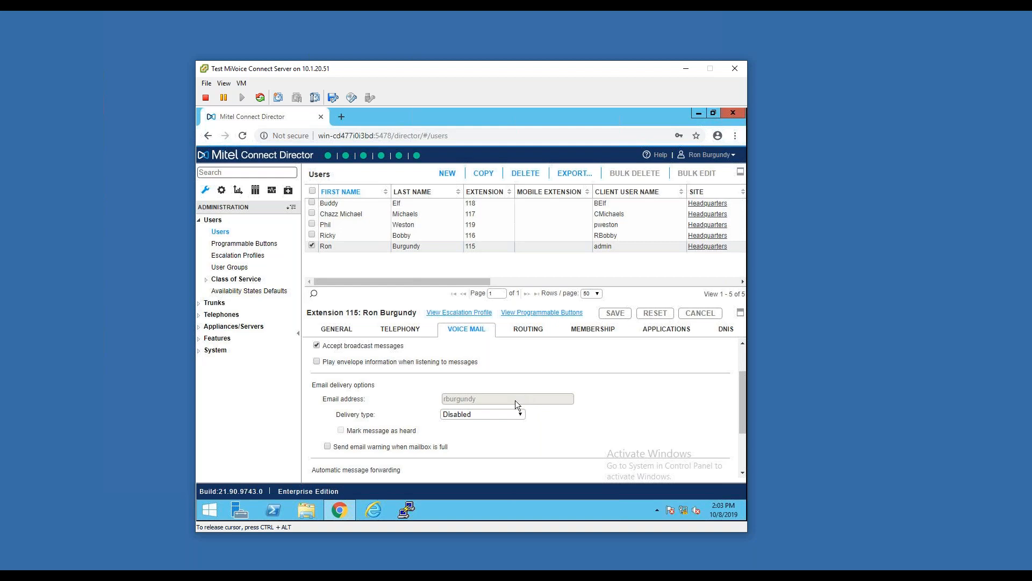
{"action": "scroll", "coordinate": [523, 372], "scroll_direction": "up", "scroll_amount": 1}
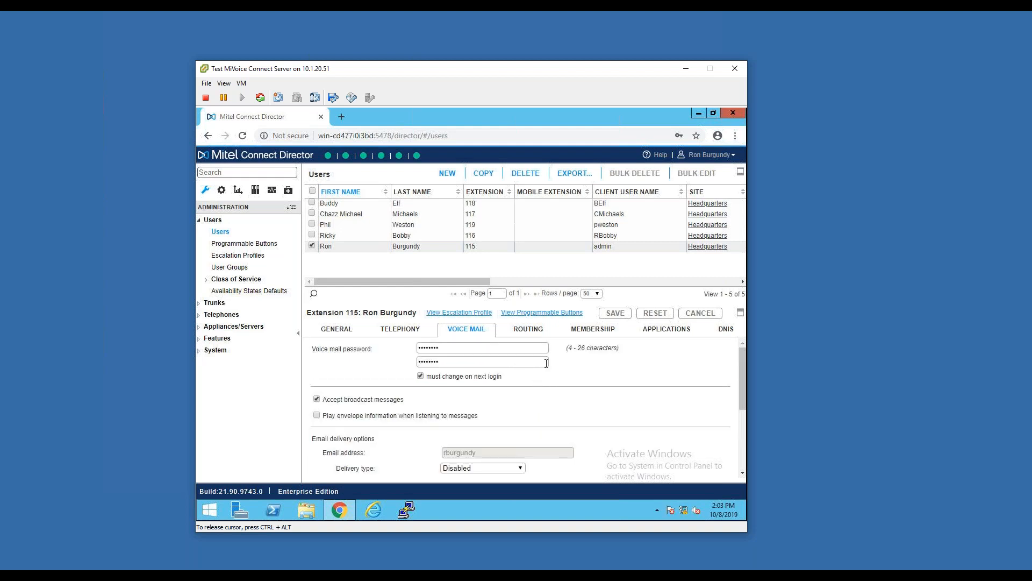
Review the selected user's routing phones and the call forward condition of the Available availability state
{"action": "left_click", "coordinate": [531, 334]}
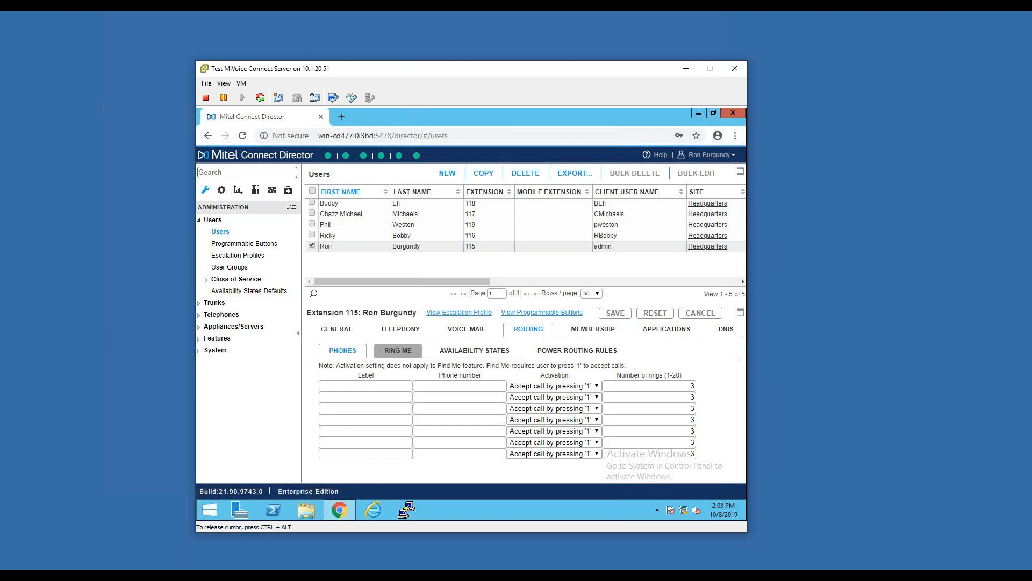
{"action": "left_click", "coordinate": [455, 353]}
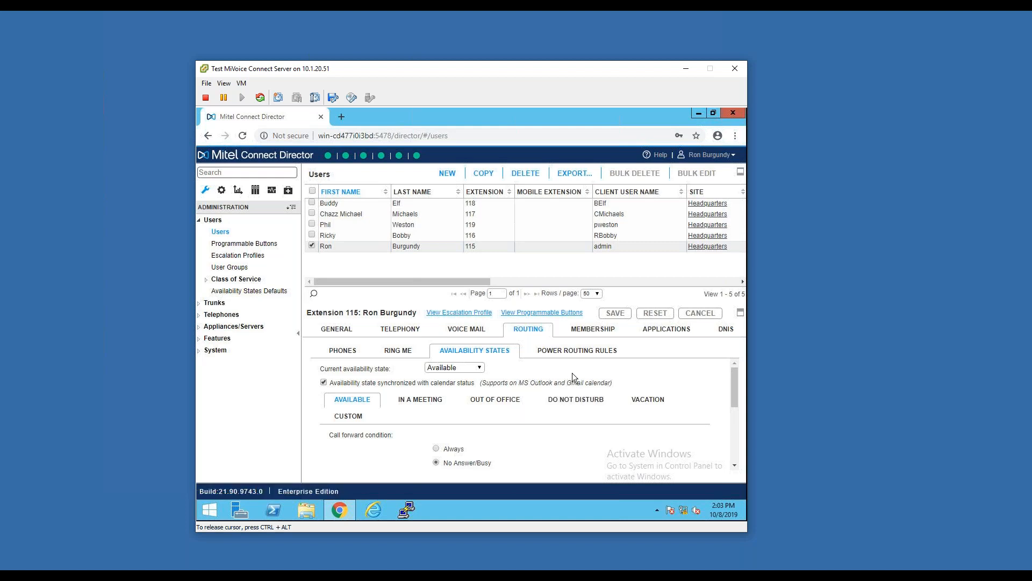
{"action": "scroll", "coordinate": [610, 369], "scroll_direction": "down", "scroll_amount": 1}
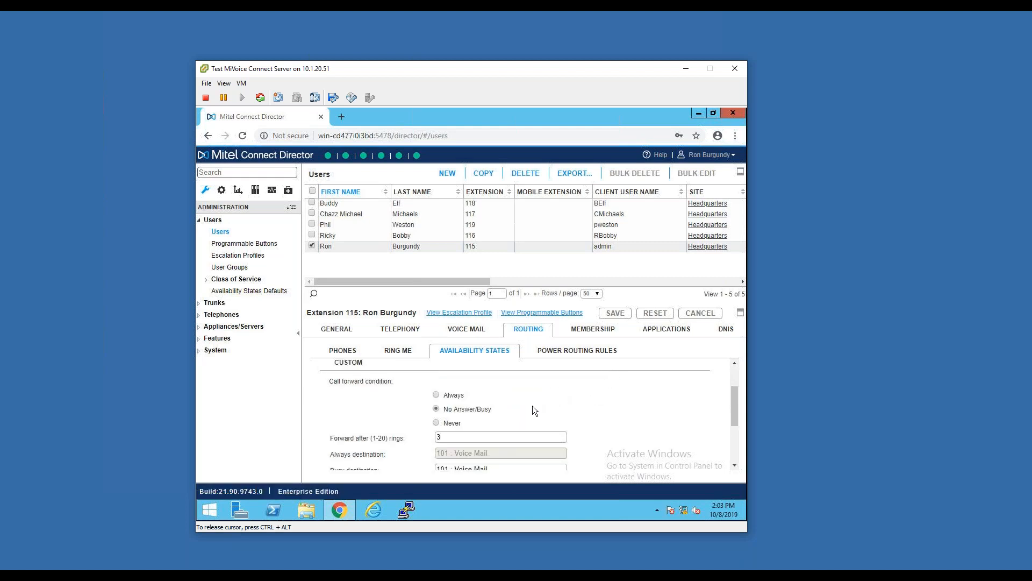
{"action": "scroll", "coordinate": [467, 411], "scroll_direction": "up", "scroll_amount": 1}
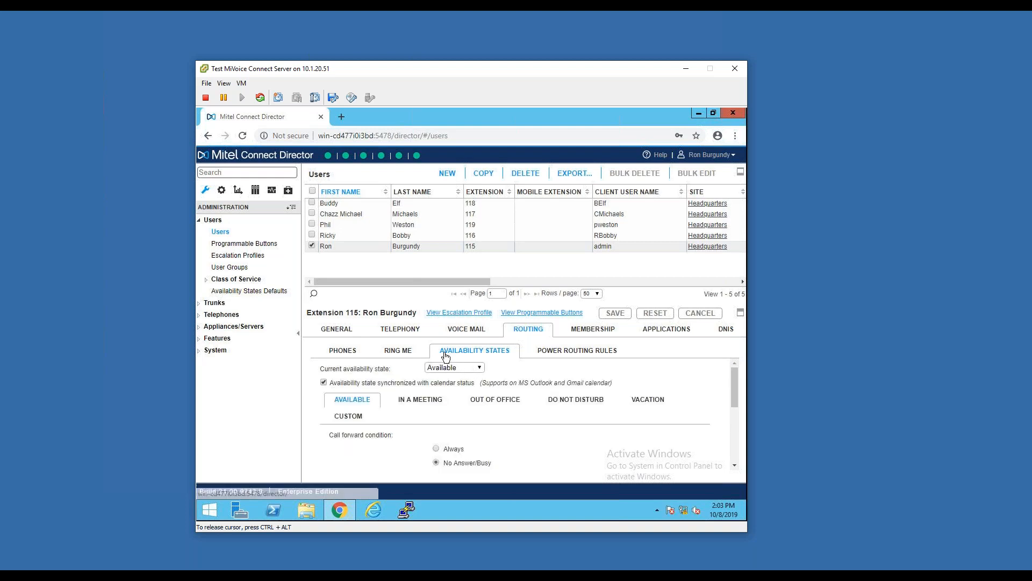
Examine the user's Ring Me settings, including the availability states for ringing additional phones and the ring delay options
{"action": "left_click", "coordinate": [414, 352]}
{"action": "scroll", "coordinate": [513, 408], "scroll_direction": "down", "scroll_amount": 1}
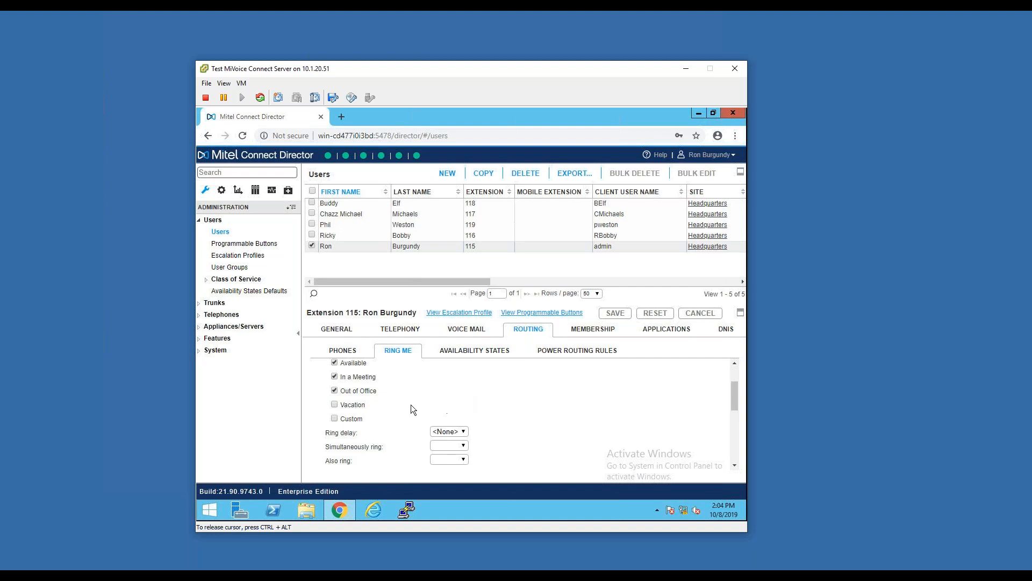
{"action": "scroll", "coordinate": [407, 398], "scroll_direction": "up", "scroll_amount": 1}
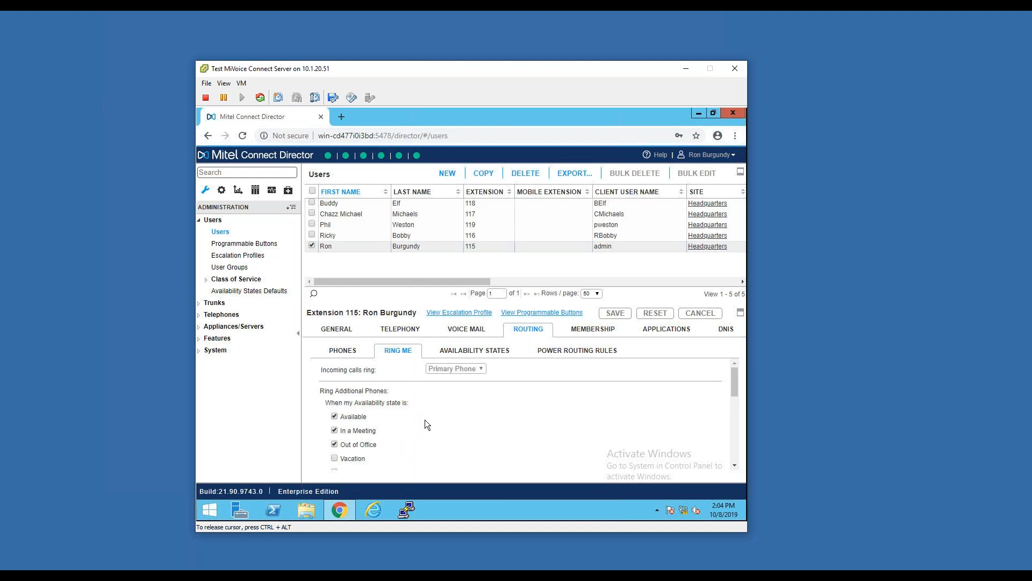
{"action": "scroll", "coordinate": [444, 408], "scroll_direction": "down", "scroll_amount": 1}
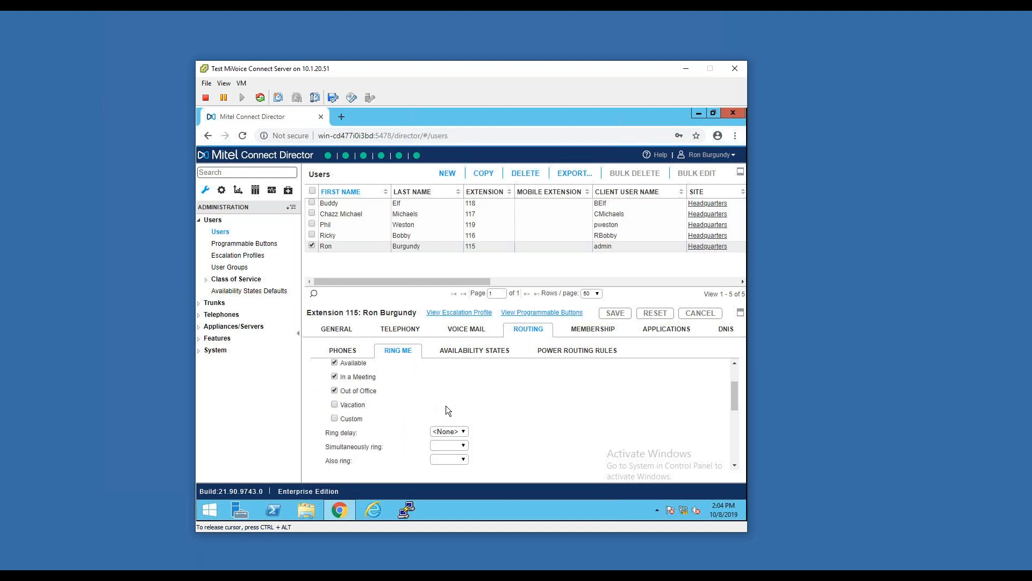
{"action": "scroll", "coordinate": [443, 397], "scroll_direction": "up", "scroll_amount": 1}
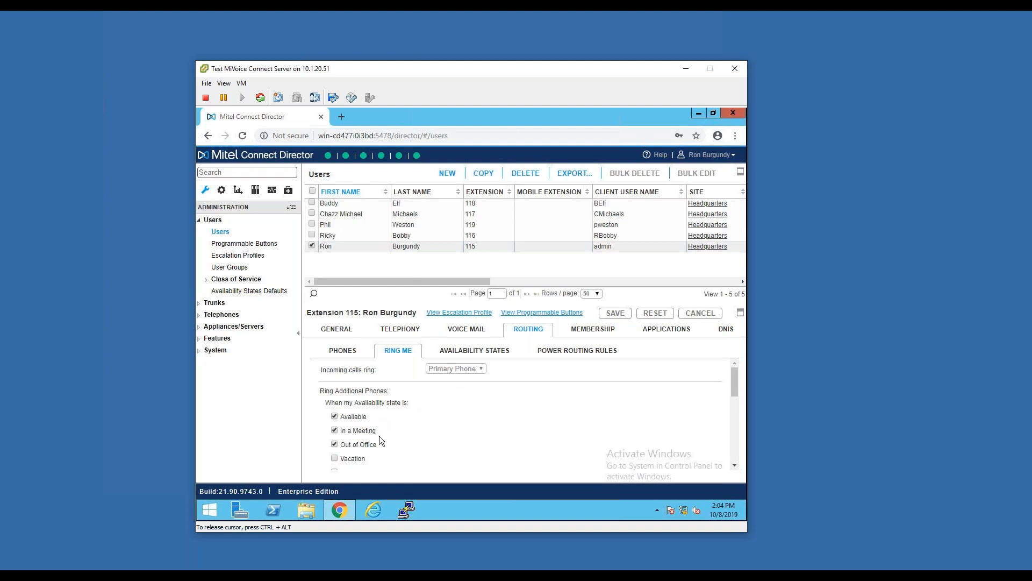
Examine the ring count and the busy and no-answer forwarding destinations for the user's Available state
{"action": "left_click", "coordinate": [500, 353]}
{"action": "scroll", "coordinate": [484, 434], "scroll_direction": "down", "scroll_amount": 1}
{"action": "scroll", "coordinate": [483, 435], "scroll_direction": "down", "scroll_amount": 1}
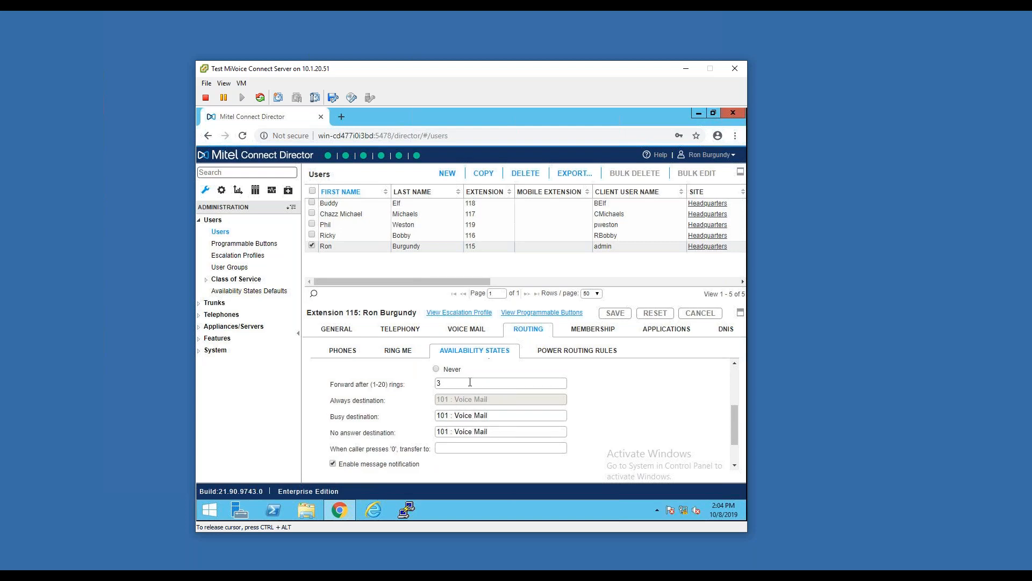
{"action": "scroll", "coordinate": [470, 382], "scroll_direction": "up", "scroll_amount": 1}
{"action": "scroll", "coordinate": [470, 382], "scroll_direction": "up", "scroll_amount": 1}
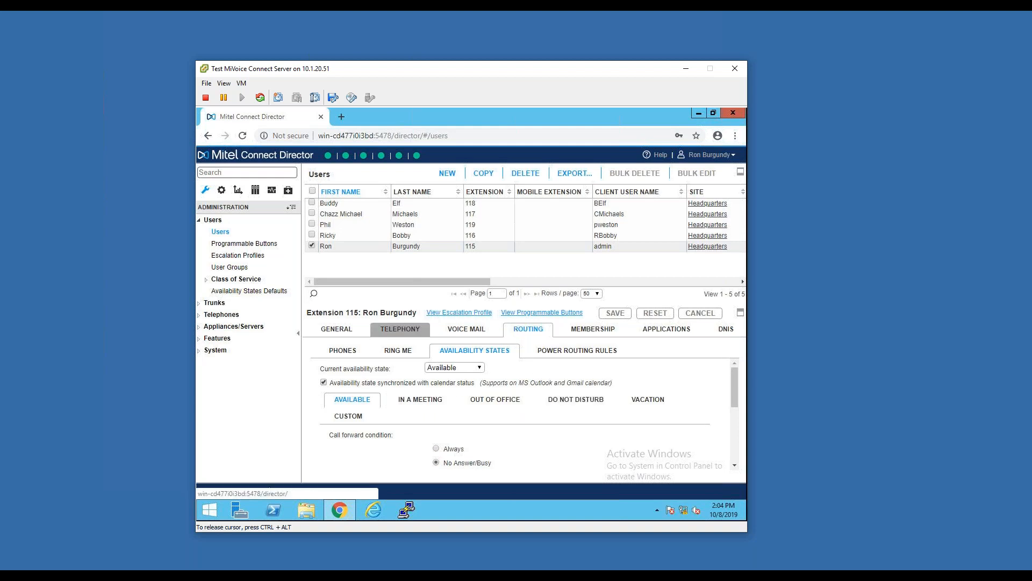
View the users' programmable buttons and browse the functions available for IP phone button 2, leaving its function as is
{"action": "left_click", "coordinate": [245, 243]}
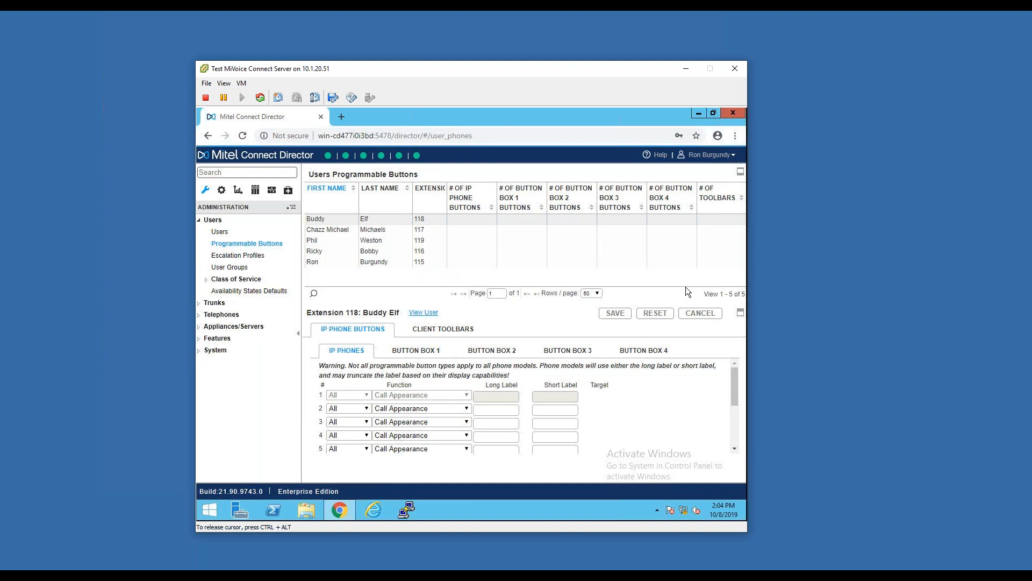
{"action": "left_click", "coordinate": [387, 413]}
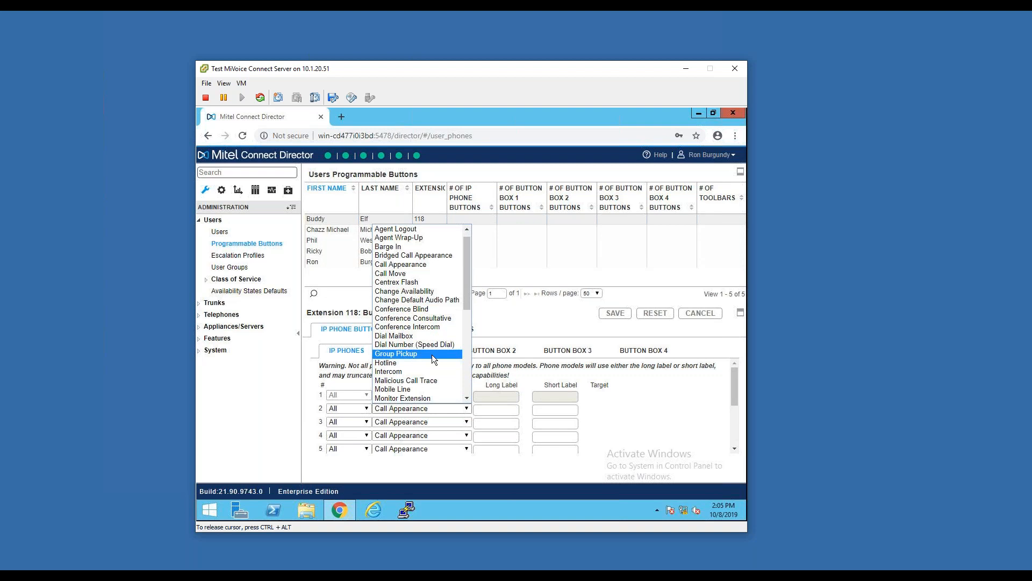
{"action": "scroll", "coordinate": [432, 354], "scroll_direction": "down", "scroll_amount": 2}
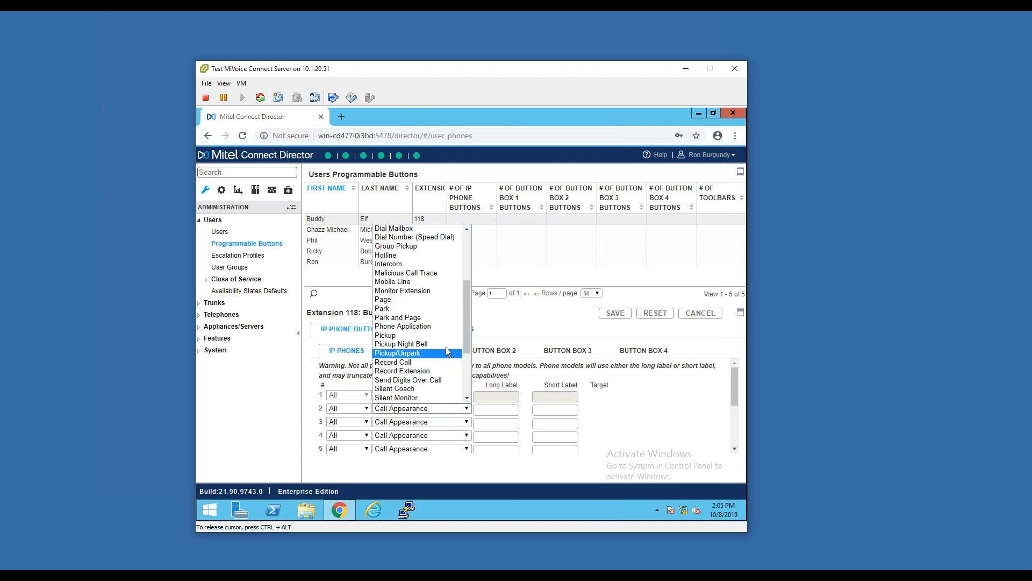
{"action": "left_click", "coordinate": [665, 408]}
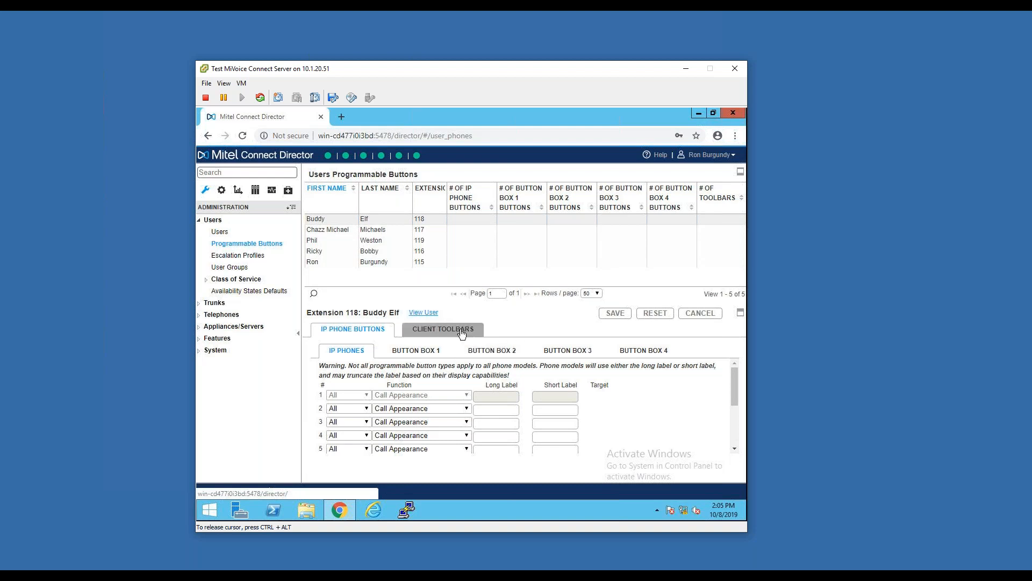
Examine the voice mail escalation profile settings of the first listed user, including email and phone notification
{"action": "left_click", "coordinate": [240, 255]}
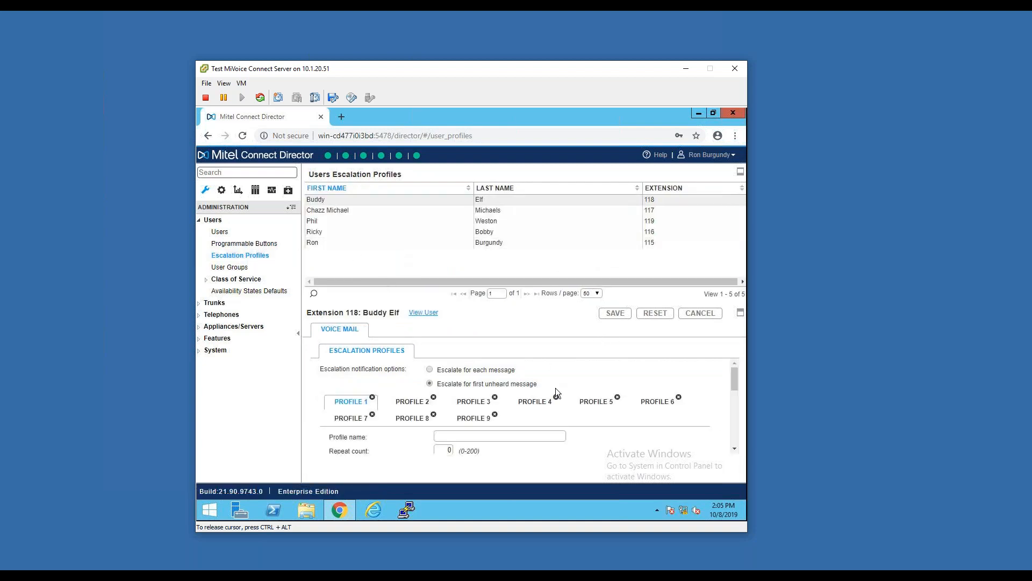
{"action": "scroll", "coordinate": [556, 389], "scroll_direction": "down", "scroll_amount": 2}
{"action": "left_click", "coordinate": [402, 370]}
{"action": "scroll", "coordinate": [560, 391], "scroll_direction": "down", "scroll_amount": 1}
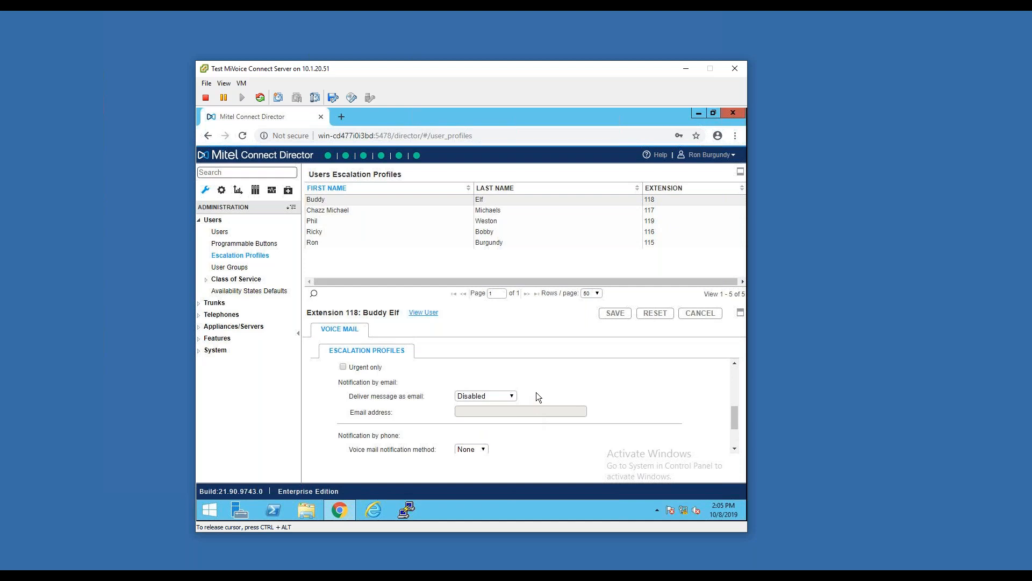
{"action": "scroll", "coordinate": [537, 397], "scroll_direction": "down", "scroll_amount": 1}
{"action": "scroll", "coordinate": [538, 396], "scroll_direction": "up", "scroll_amount": 1}
{"action": "scroll", "coordinate": [559, 390], "scroll_direction": "down", "scroll_amount": 1}
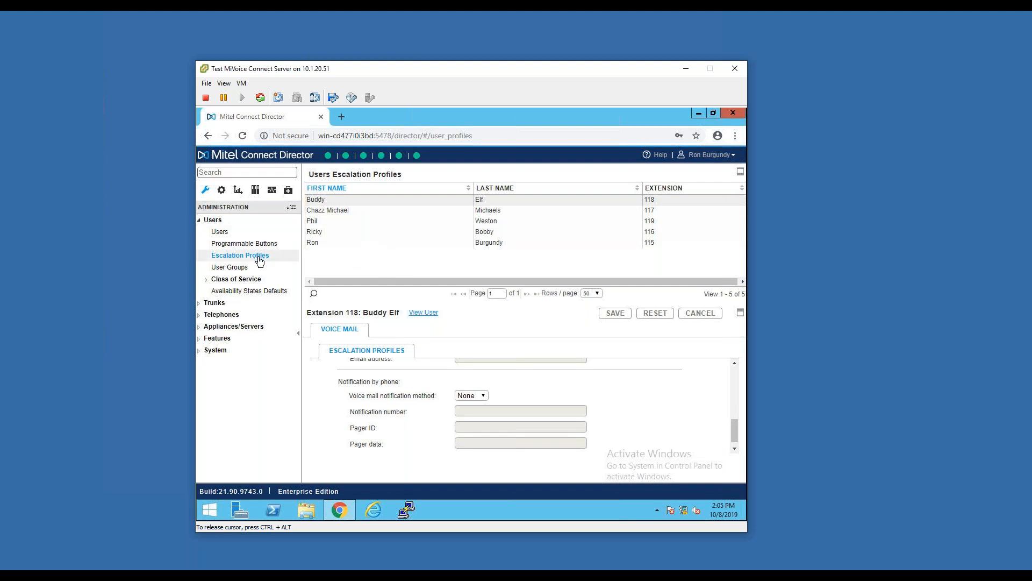
Examine the House Telephones user group and the Executives group's Large Mail Box permissions, including the maximum number of incoming messages
{"action": "left_click", "coordinate": [236, 271]}
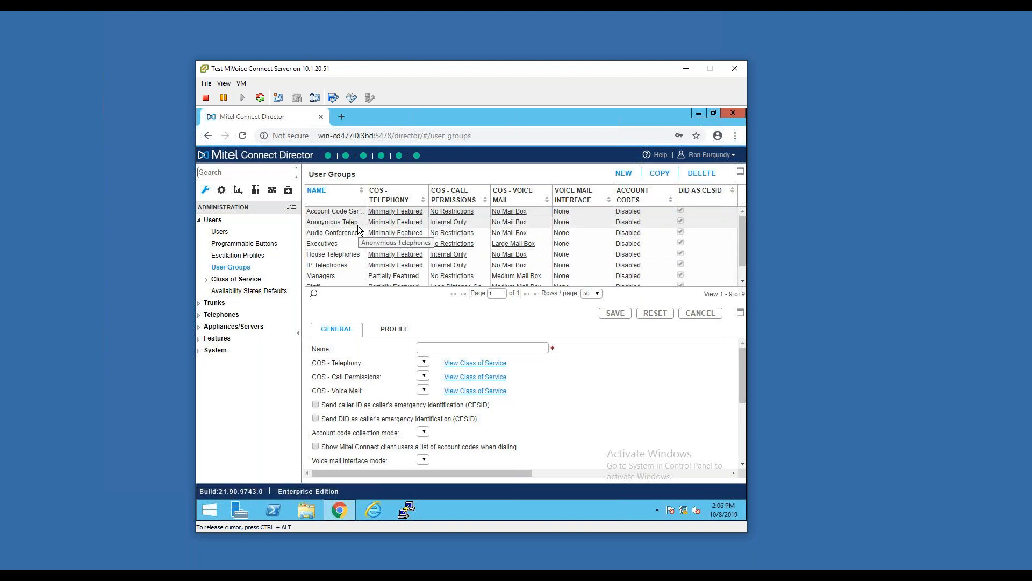
{"action": "left_click", "coordinate": [347, 252]}
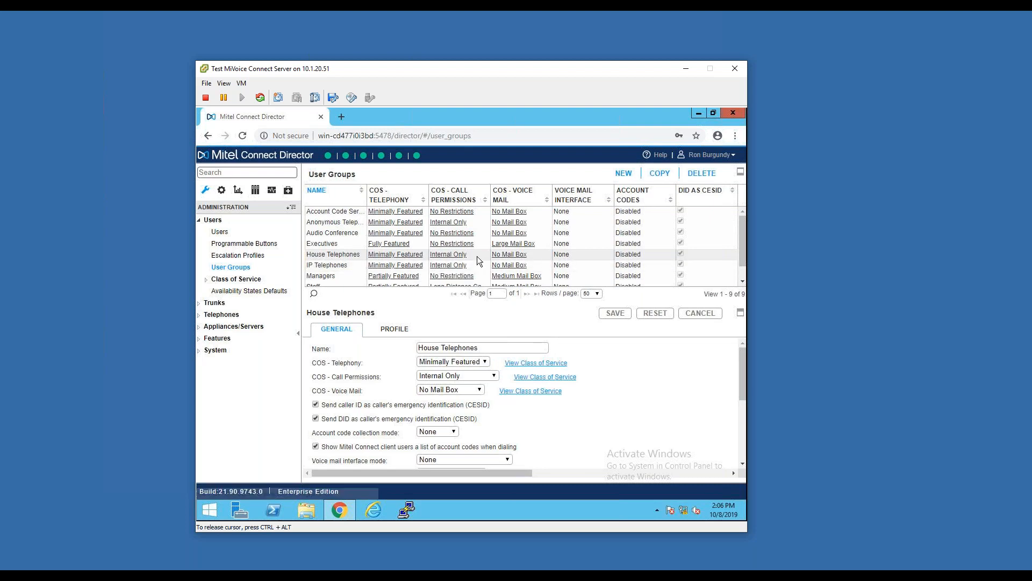
{"action": "left_click_drag", "start_coordinate": [465, 256], "coordinate": [431, 257]}
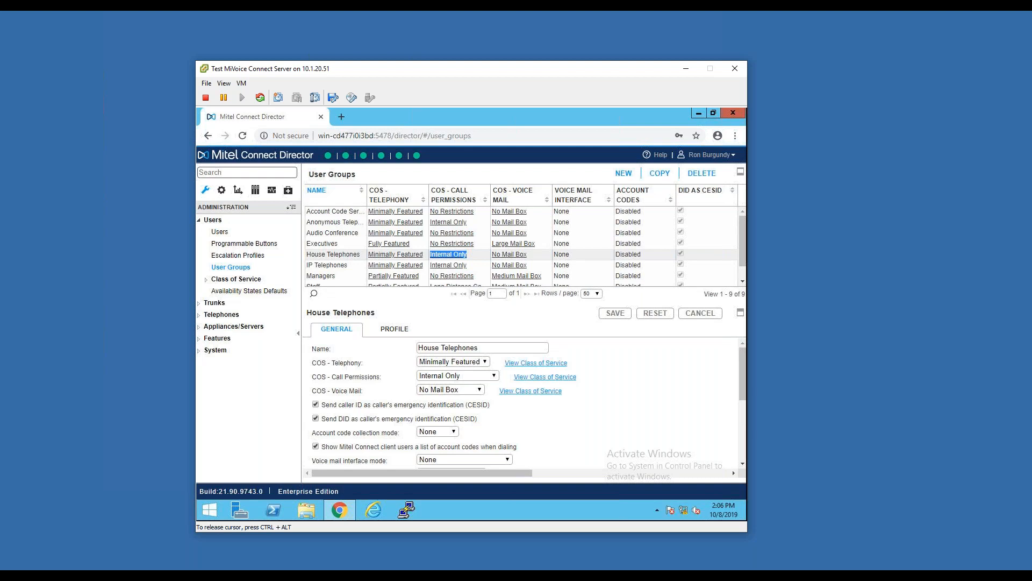
{"action": "left_click", "coordinate": [513, 244]}
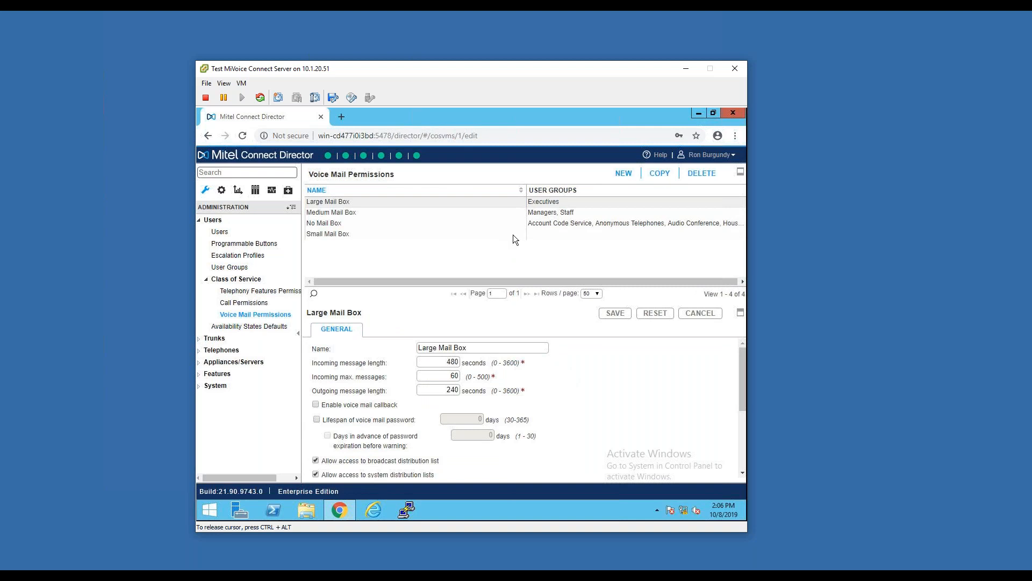
{"action": "double_click", "coordinate": [454, 376]}
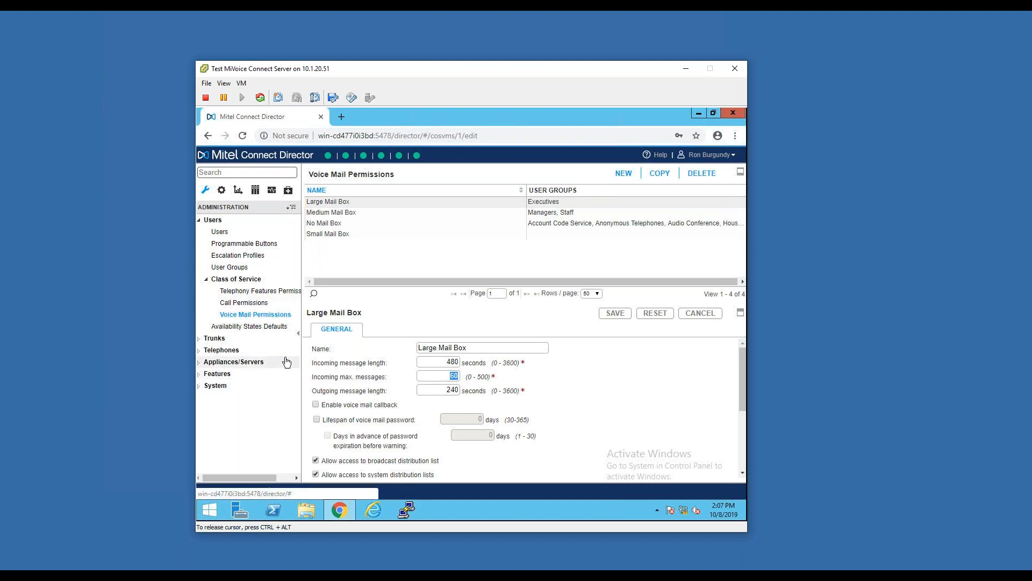
Open the trunk groups list and examine the inbound settings of the PRI Trunk Group down to the destination
{"action": "left_click", "coordinate": [263, 339]}
{"action": "left_click", "coordinate": [258, 362]}
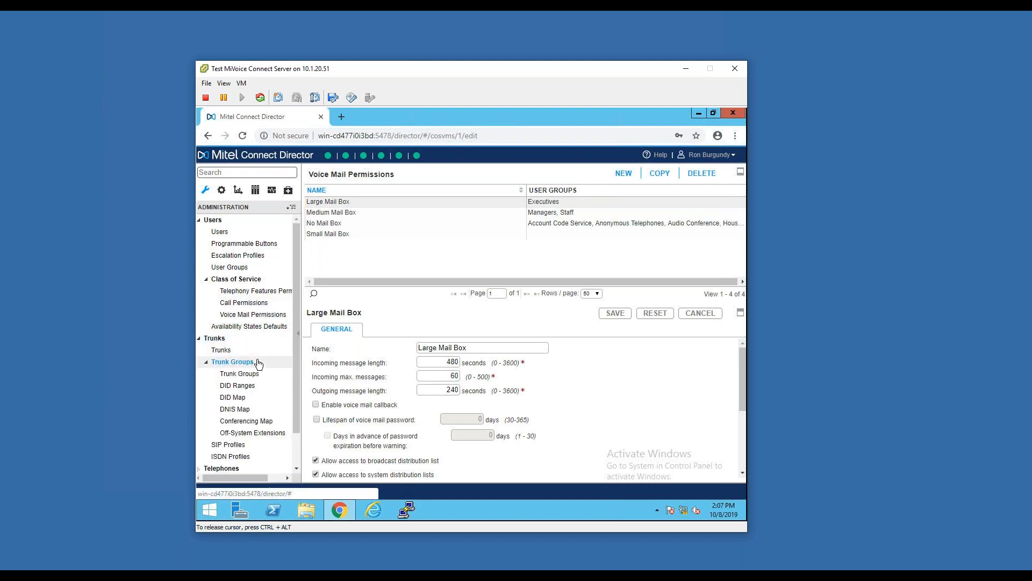
{"action": "scroll", "coordinate": [257, 362], "scroll_direction": "down", "scroll_amount": 1}
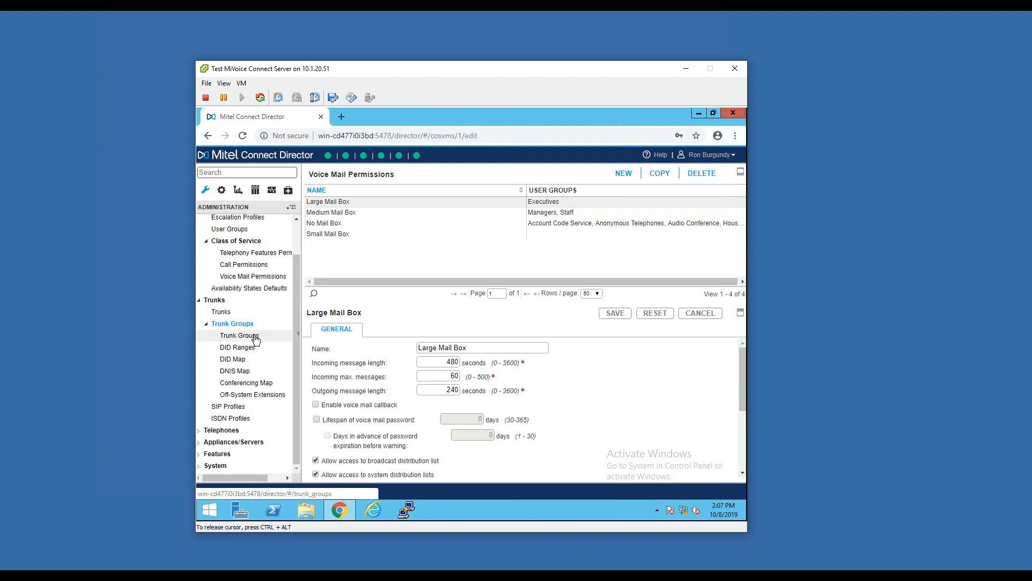
{"action": "left_click", "coordinate": [255, 338]}
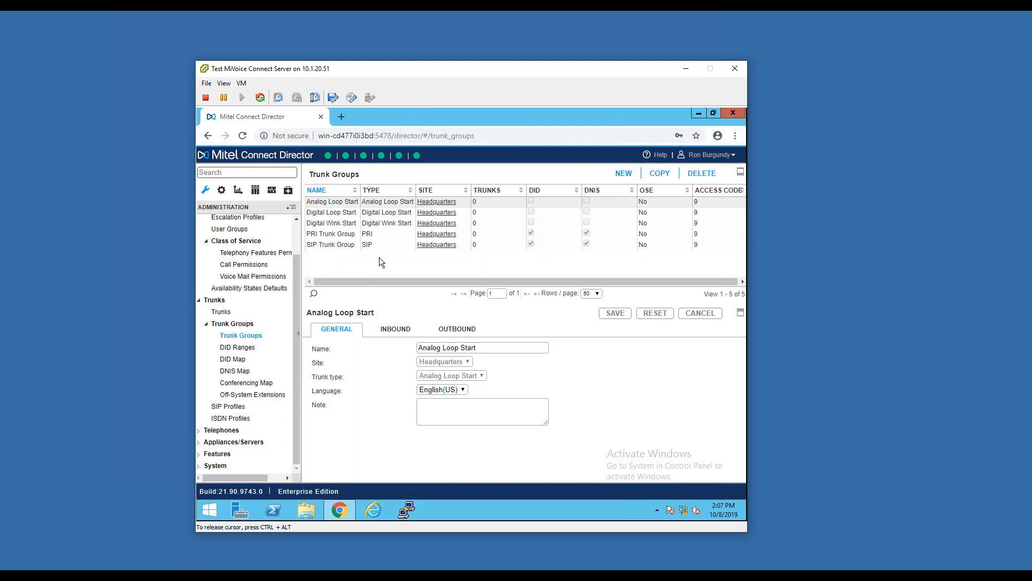
{"action": "left_click", "coordinate": [376, 237]}
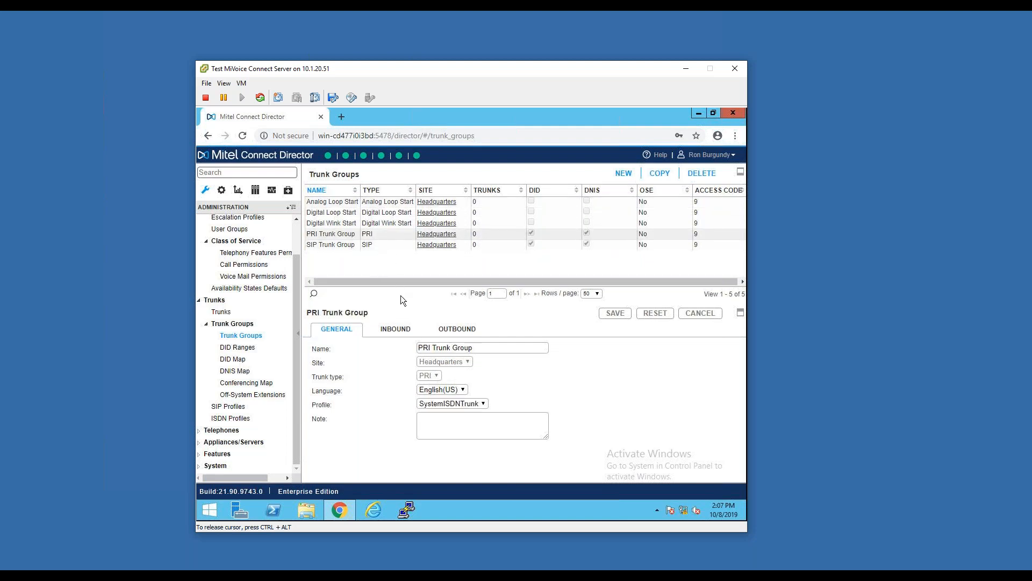
{"action": "left_click", "coordinate": [405, 331]}
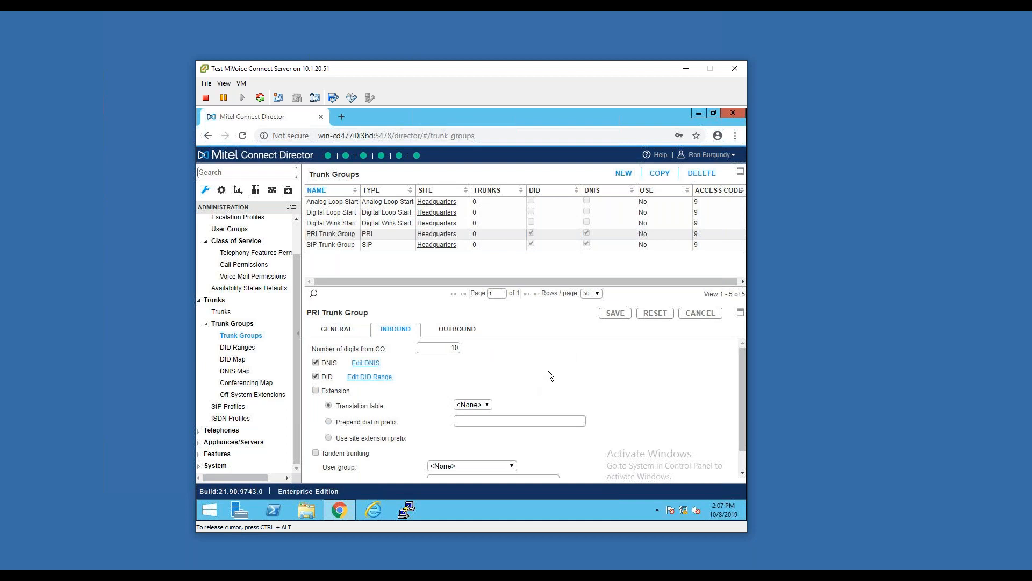
{"action": "scroll", "coordinate": [550, 375], "scroll_direction": "down", "scroll_amount": 1}
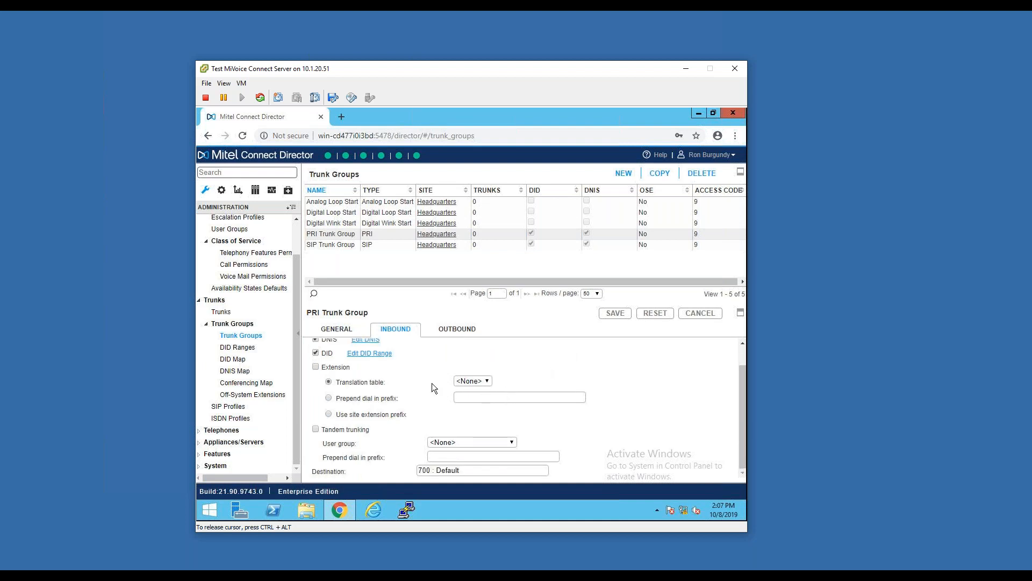
Examine the PRI Trunk Group's number of digits from CO and its outbound settings down to digit manipulation, and open the SIP Trunk Group's outbound settings
{"action": "scroll", "coordinate": [433, 382], "scroll_direction": "up", "scroll_amount": 1}
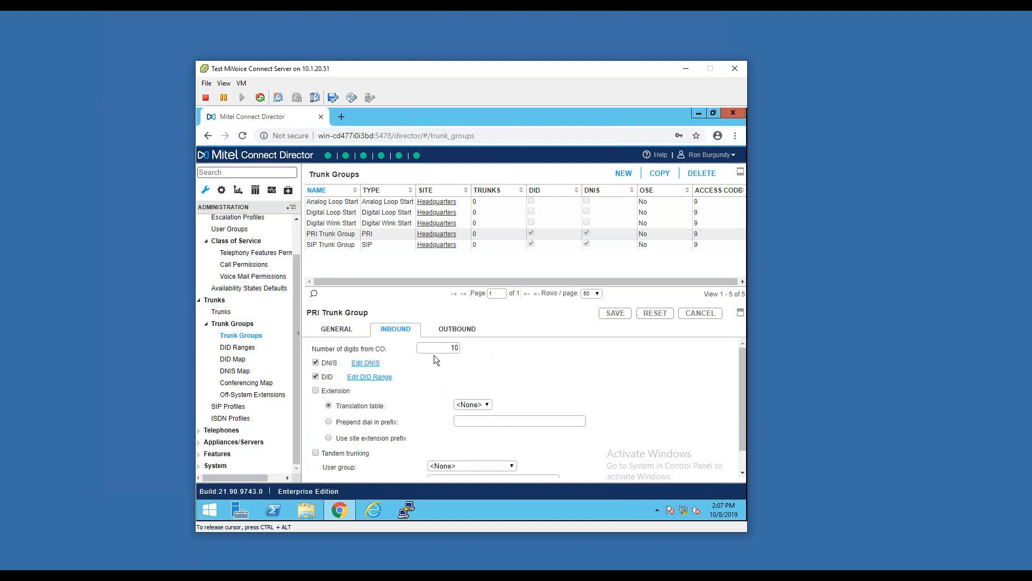
{"action": "left_click_drag", "start_coordinate": [436, 349], "coordinate": [473, 354]}
{"action": "left_click", "coordinate": [456, 329]}
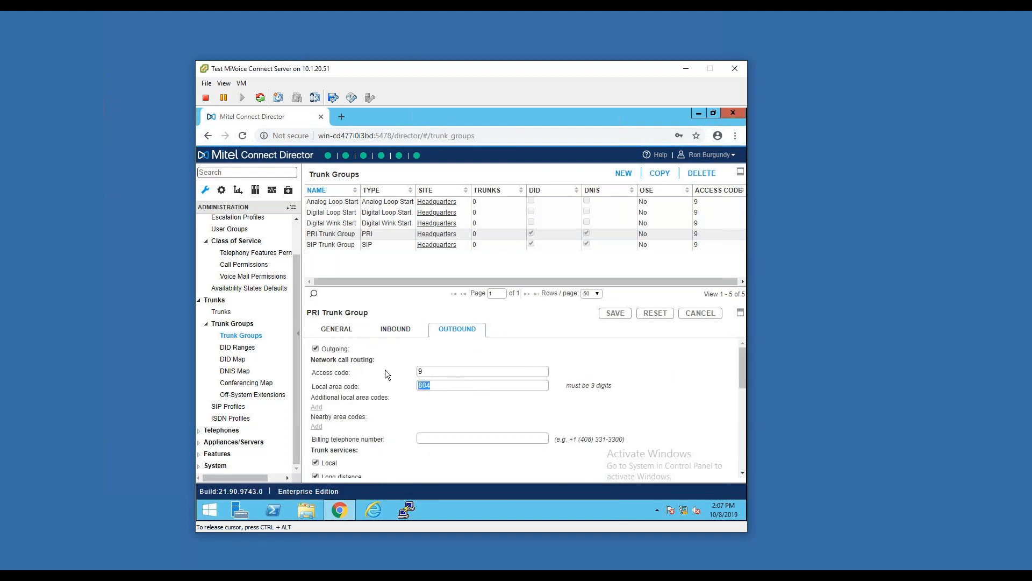
{"action": "scroll", "coordinate": [560, 388], "scroll_direction": "down", "scroll_amount": 4}
{"action": "scroll", "coordinate": [548, 395], "scroll_direction": "down", "scroll_amount": 1}
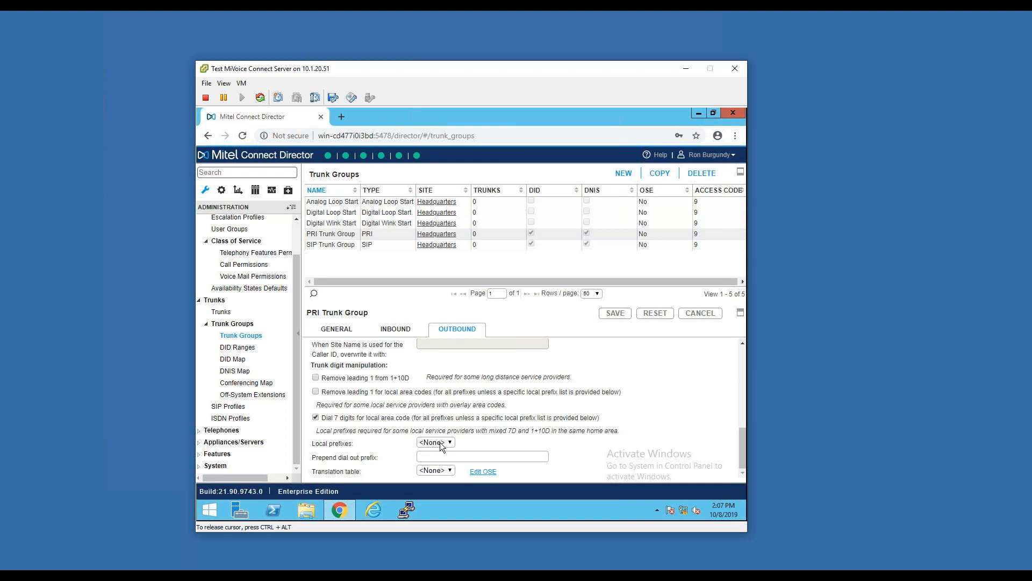
{"action": "left_click", "coordinate": [382, 247]}
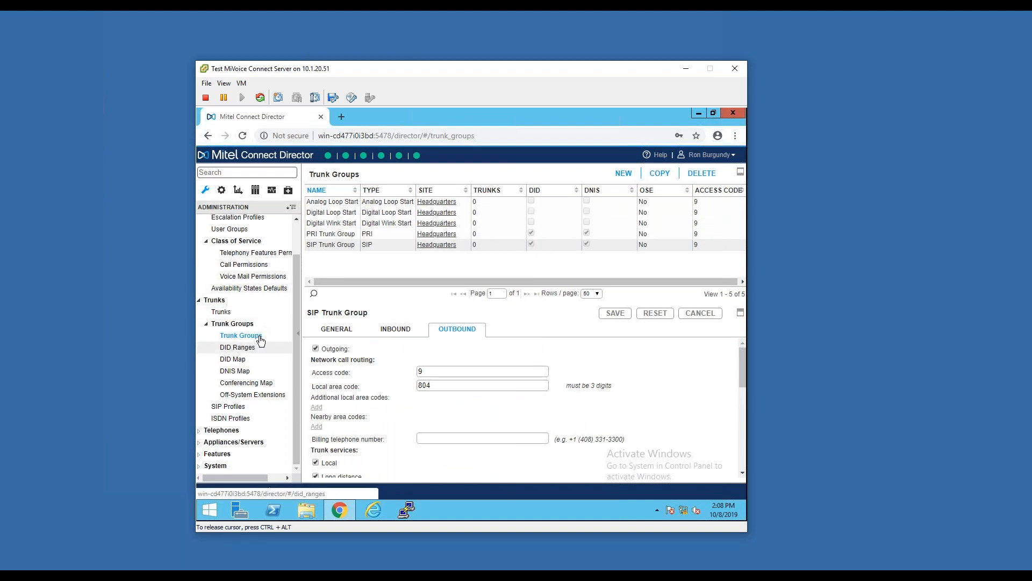
View the DID ranges of the trunk groups and the DID map with its destinations
{"action": "left_click", "coordinate": [237, 347]}
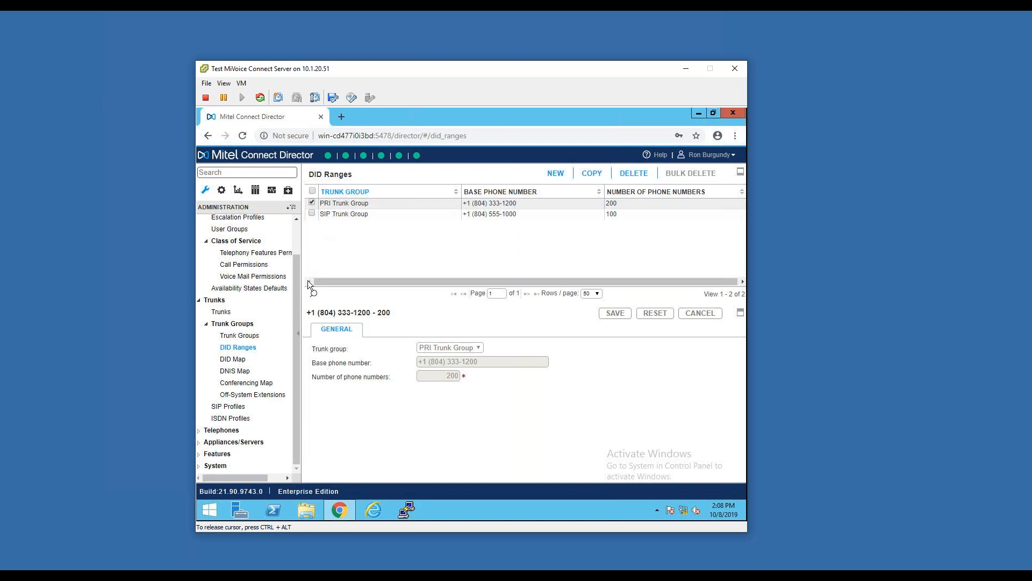
{"action": "left_click", "coordinate": [242, 359]}
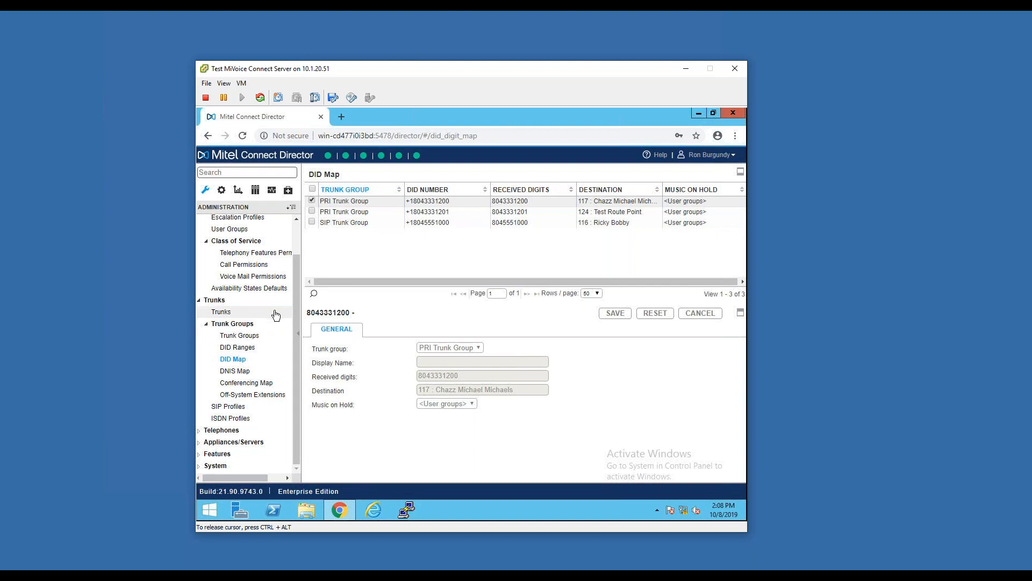
Open a blank DNIS map entry and examine its fields, including received digits and destination, without saving it
{"action": "left_click", "coordinate": [240, 371]}
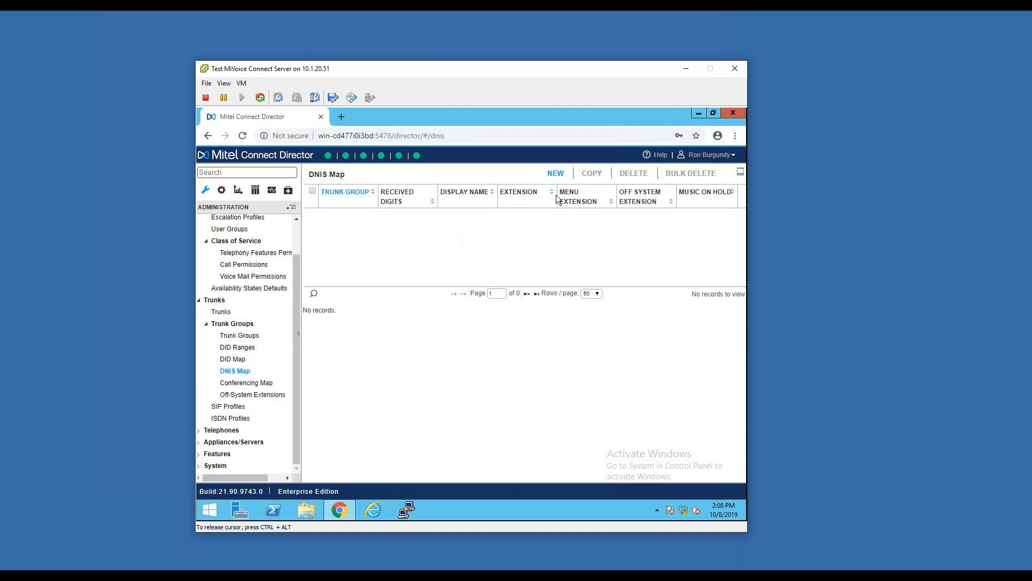
{"action": "left_click", "coordinate": [555, 173]}
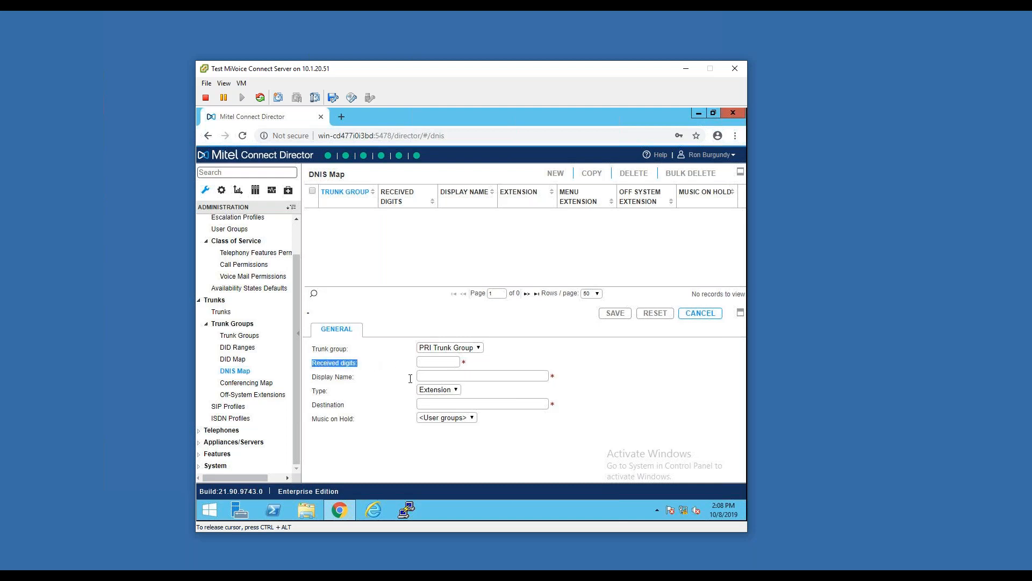
{"action": "left_click_drag", "start_coordinate": [346, 405], "coordinate": [314, 406]}
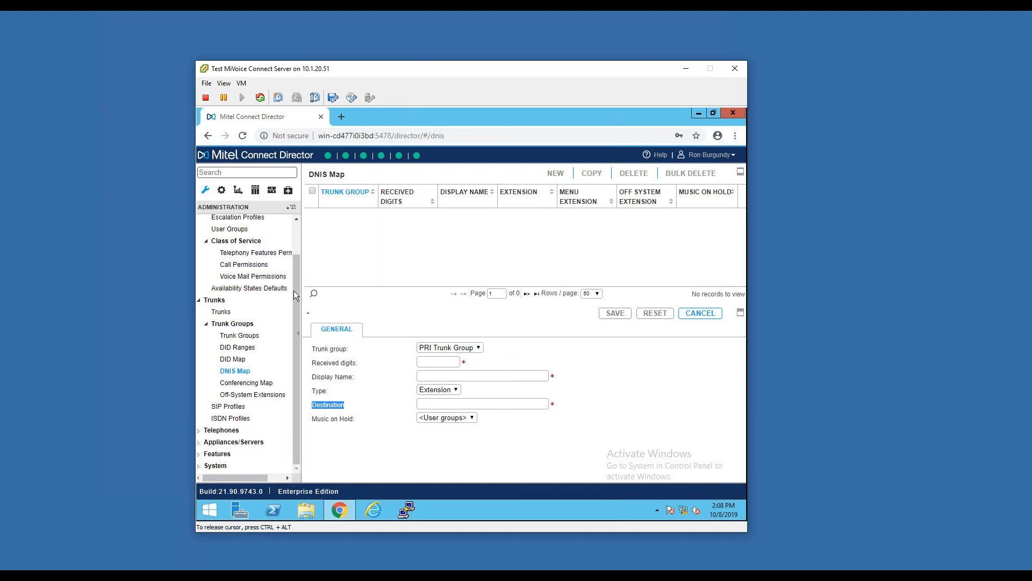
Open a blank conferencing map entry to examine its fields, and view the off-system extensions list
{"action": "left_click", "coordinate": [256, 387]}
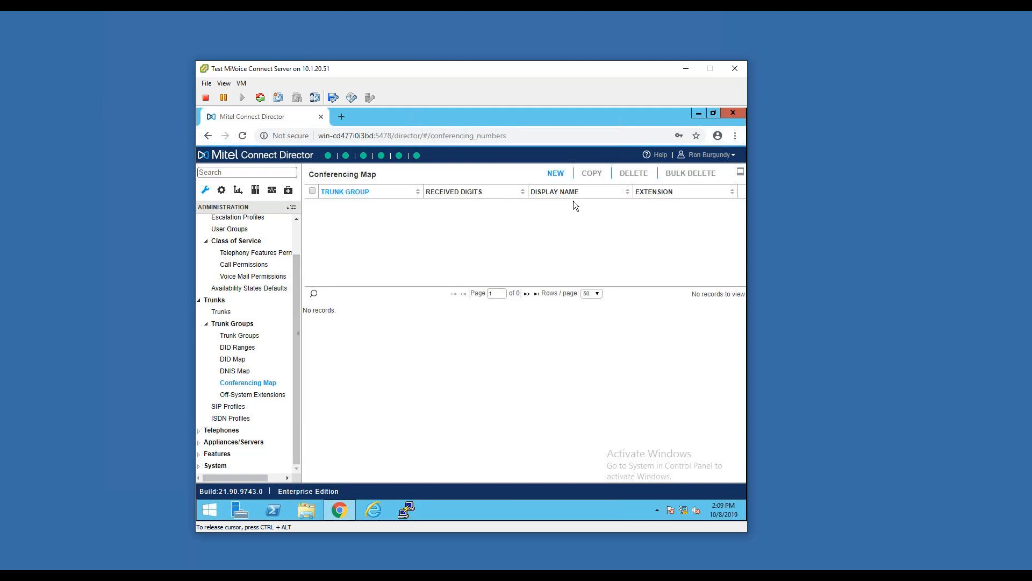
{"action": "left_click", "coordinate": [559, 172]}
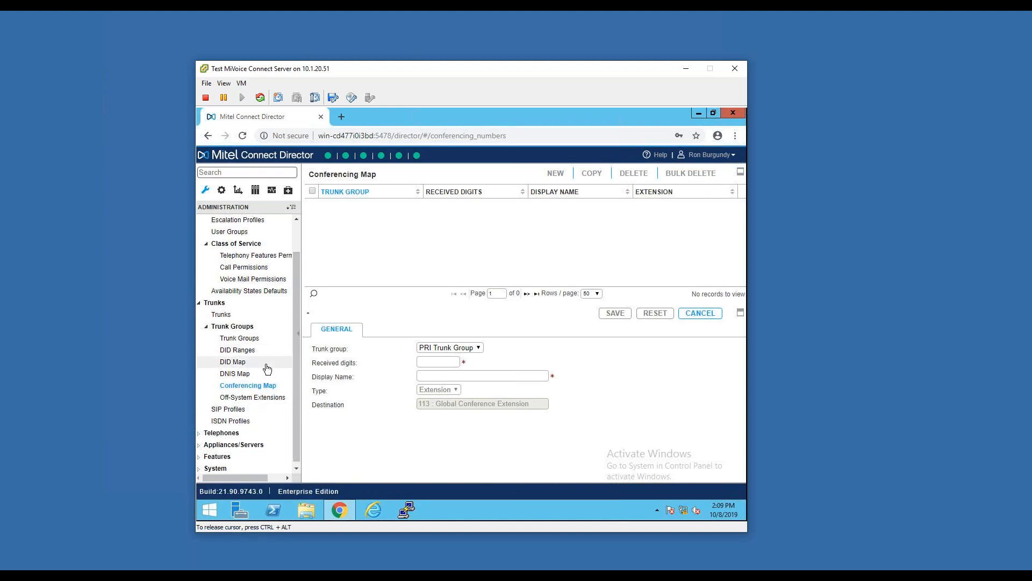
{"action": "left_click", "coordinate": [266, 396]}
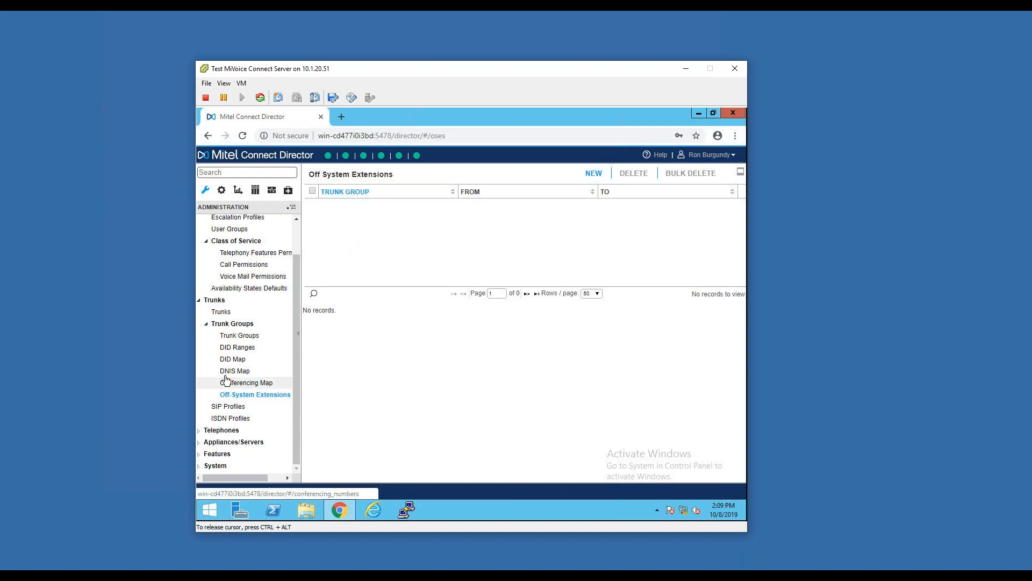
Browse the list of SIP trunk profiles and view the ISDN profiles
{"action": "left_click", "coordinate": [240, 409]}
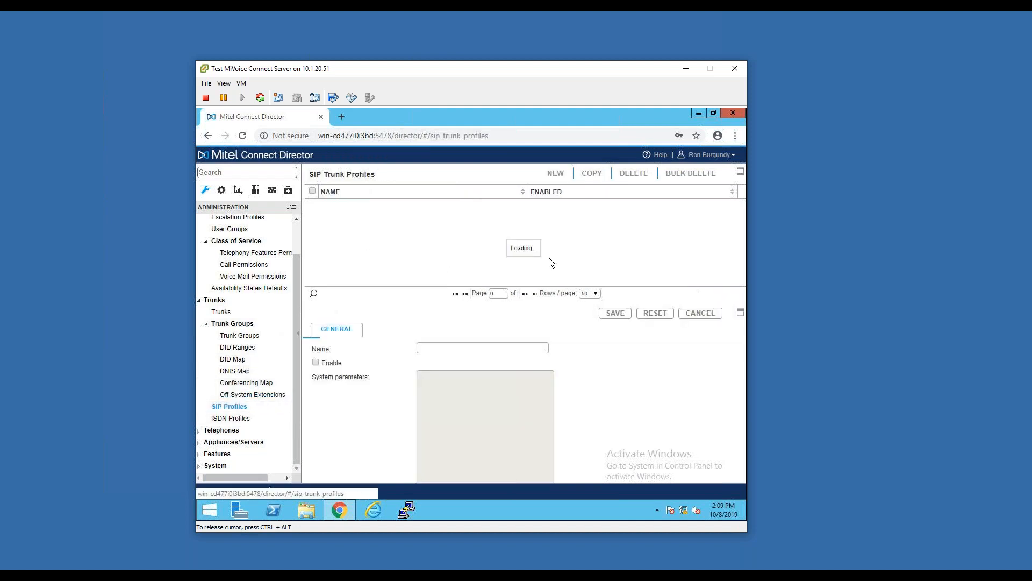
{"action": "scroll", "coordinate": [398, 269], "scroll_direction": "down", "scroll_amount": 2}
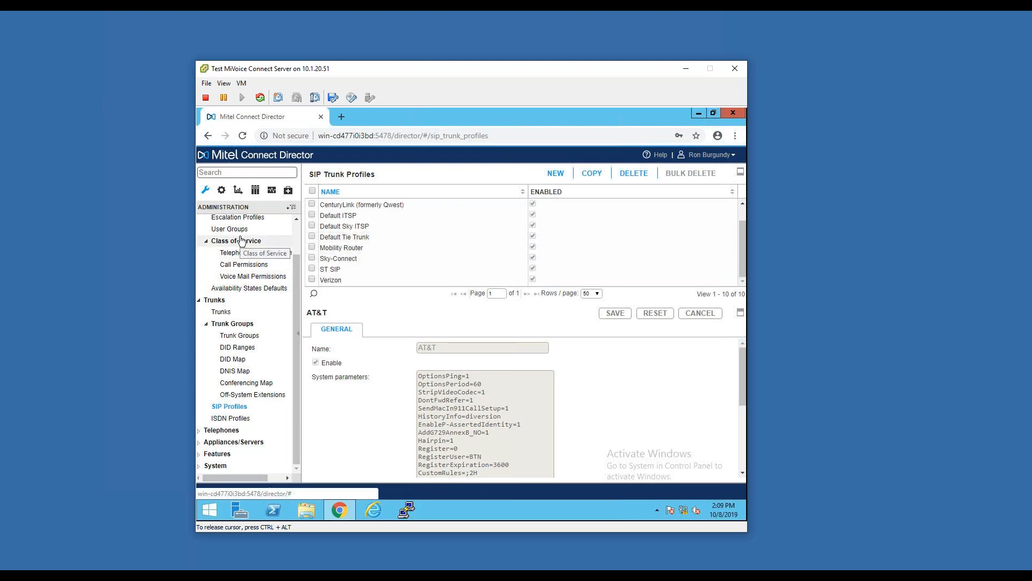
{"action": "scroll", "coordinate": [262, 228], "scroll_direction": "up", "scroll_amount": 1}
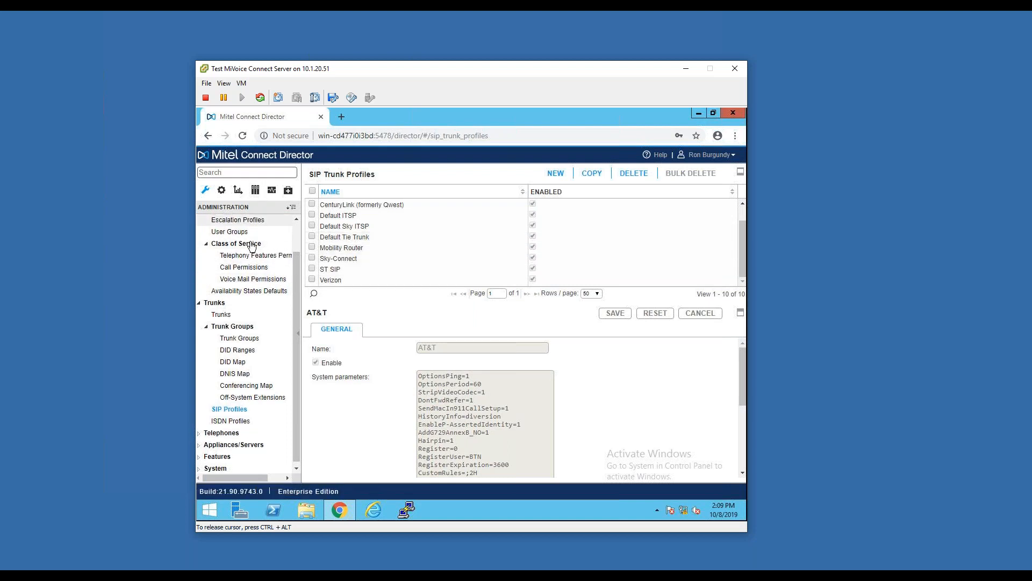
{"action": "scroll", "coordinate": [295, 233], "scroll_direction": "down", "scroll_amount": 1}
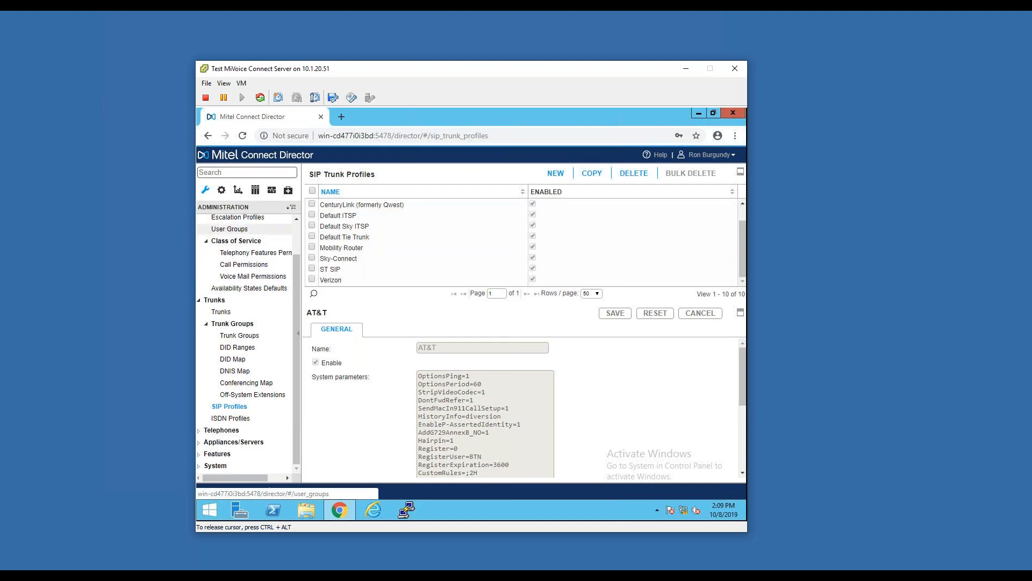
{"action": "scroll", "coordinate": [235, 250], "scroll_direction": "up", "scroll_amount": 3}
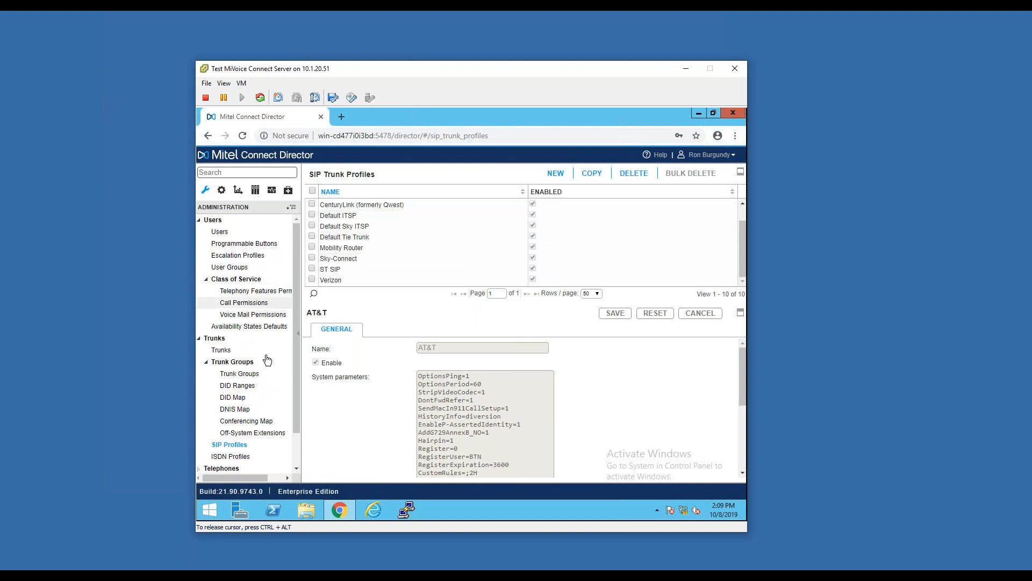
{"action": "left_click", "coordinate": [230, 456]}
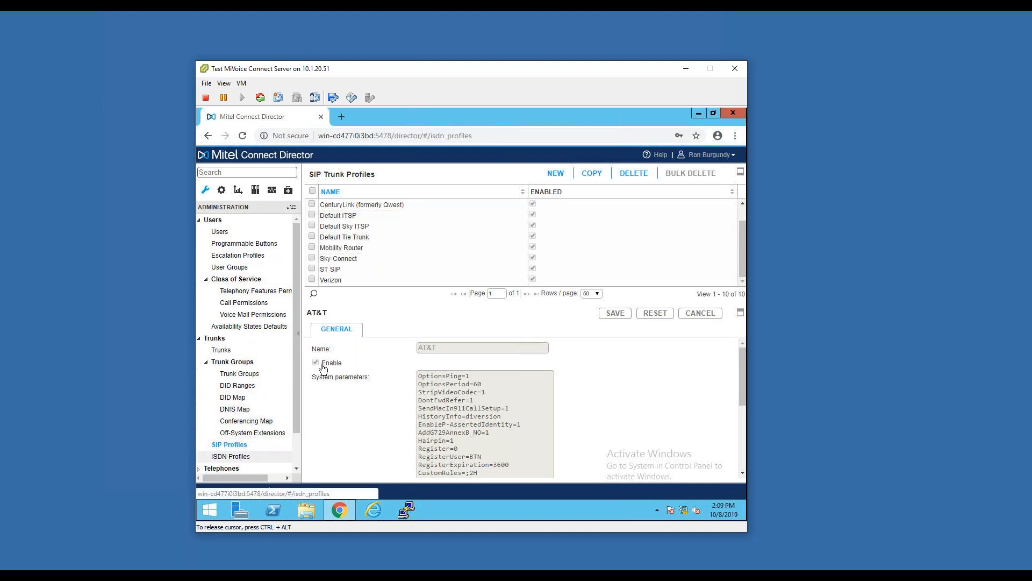
Collapse the Users section and browse the Telephones section: telephones list, IP phone address map, anonymous phones and vacated phones
{"action": "left_click", "coordinate": [199, 220]}
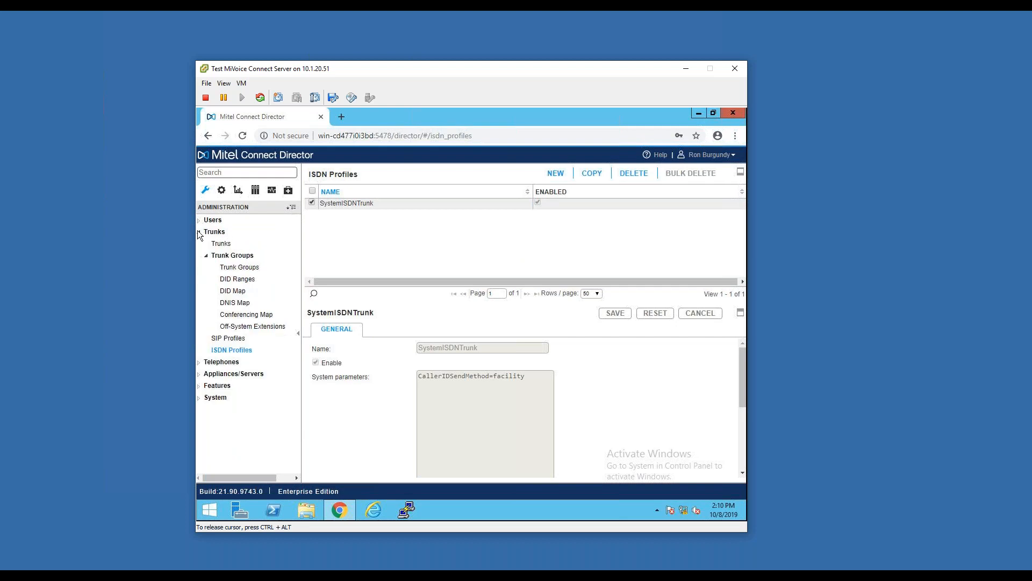
{"action": "left_click", "coordinate": [199, 362]}
{"action": "scroll", "coordinate": [243, 313], "scroll_direction": "down", "scroll_amount": 1}
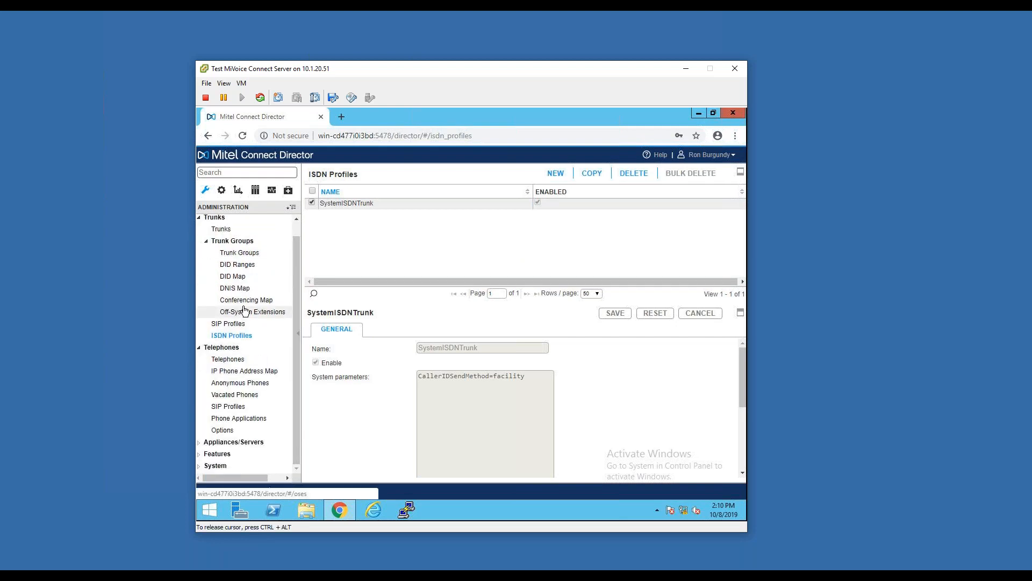
{"action": "left_click", "coordinate": [241, 364]}
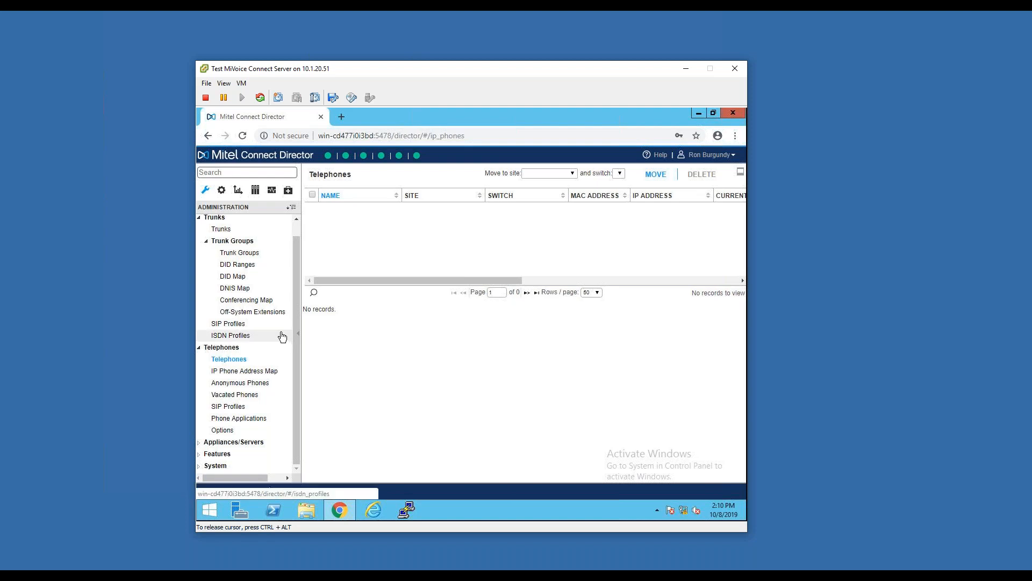
{"action": "left_click", "coordinate": [242, 376]}
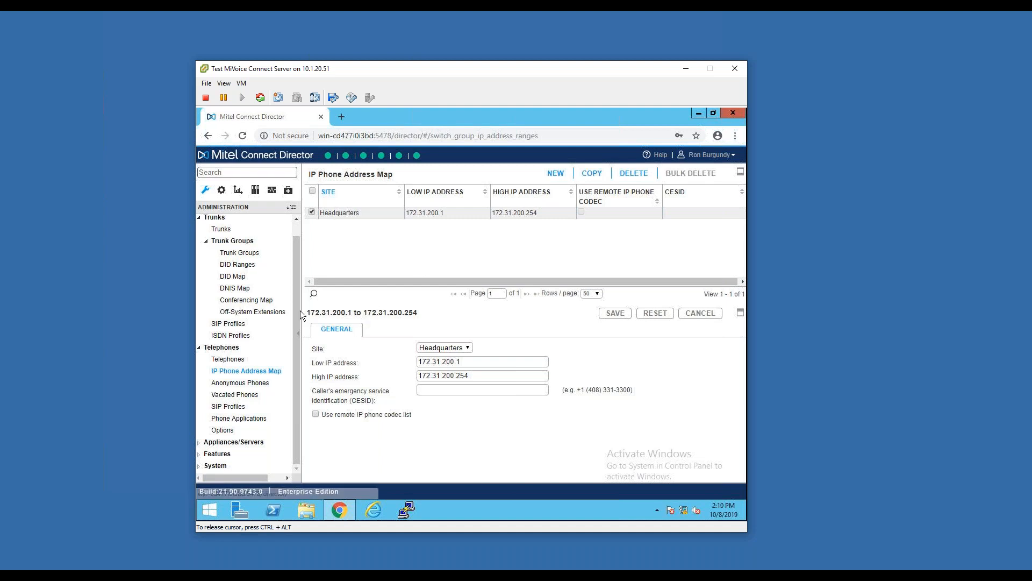
{"action": "left_click", "coordinate": [274, 387]}
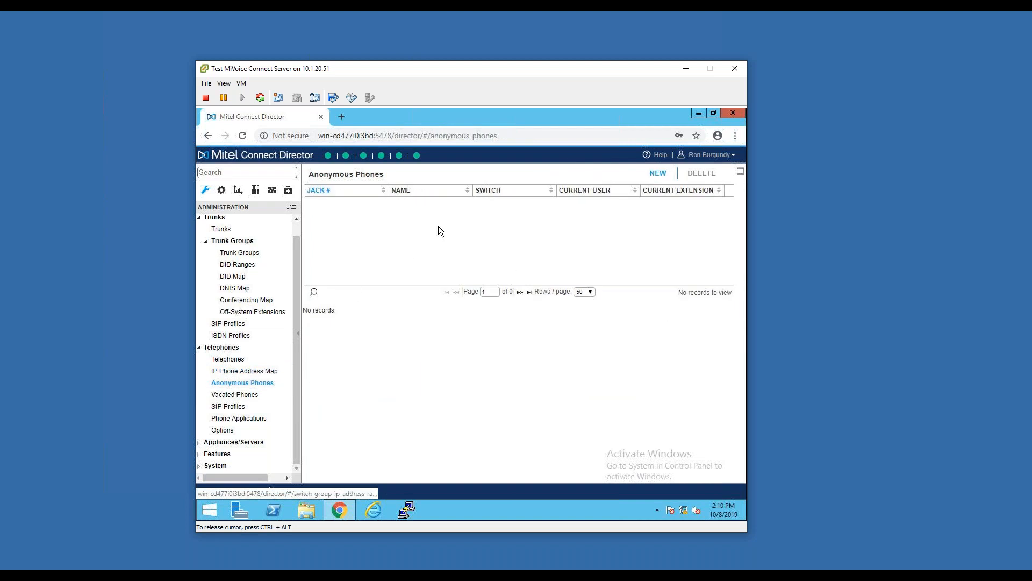
{"action": "left_click", "coordinate": [247, 399]}
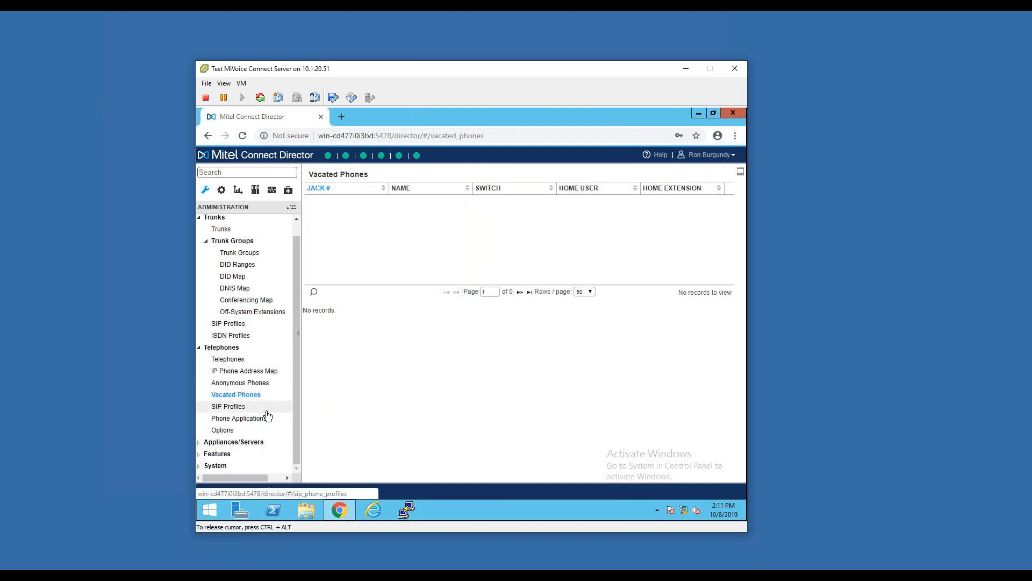
Open the platform equipment list and examine the vPhone Switch's IP address, MAC address and switch port settings
{"action": "left_click", "coordinate": [258, 442]}
{"action": "scroll", "coordinate": [276, 336], "scroll_direction": "down", "scroll_amount": 1}
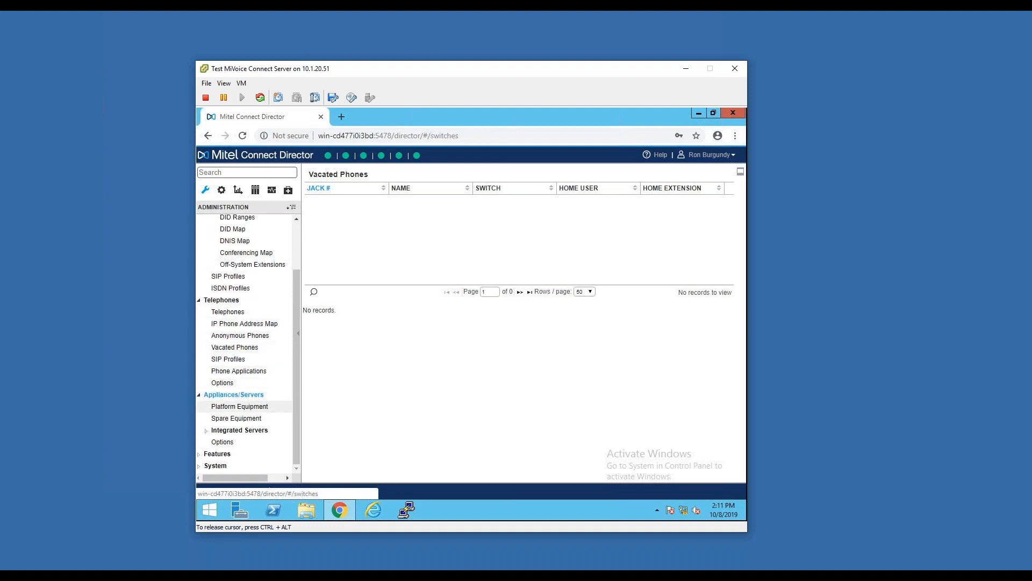
{"action": "left_click", "coordinate": [258, 407]}
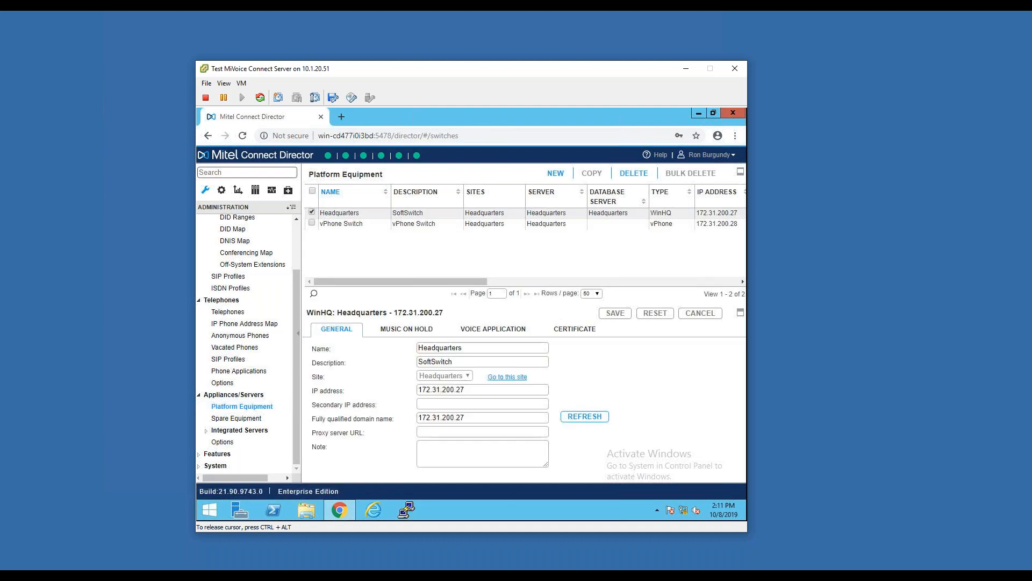
{"action": "left_click", "coordinate": [425, 222]}
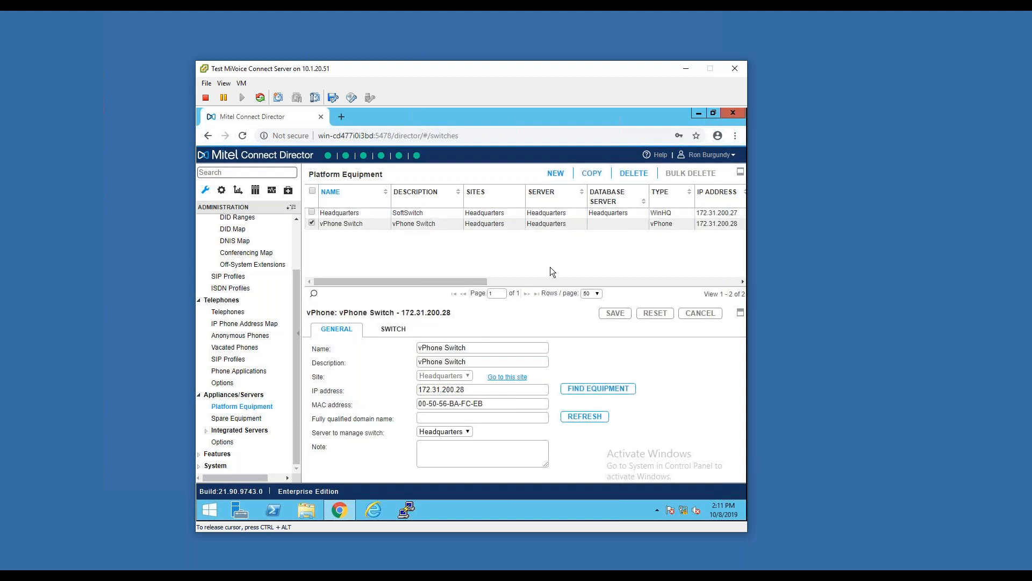
{"action": "left_click_drag", "start_coordinate": [470, 389], "coordinate": [395, 408]}
{"action": "left_click_drag", "start_coordinate": [483, 403], "coordinate": [418, 405]}
{"action": "left_click", "coordinate": [408, 329]}
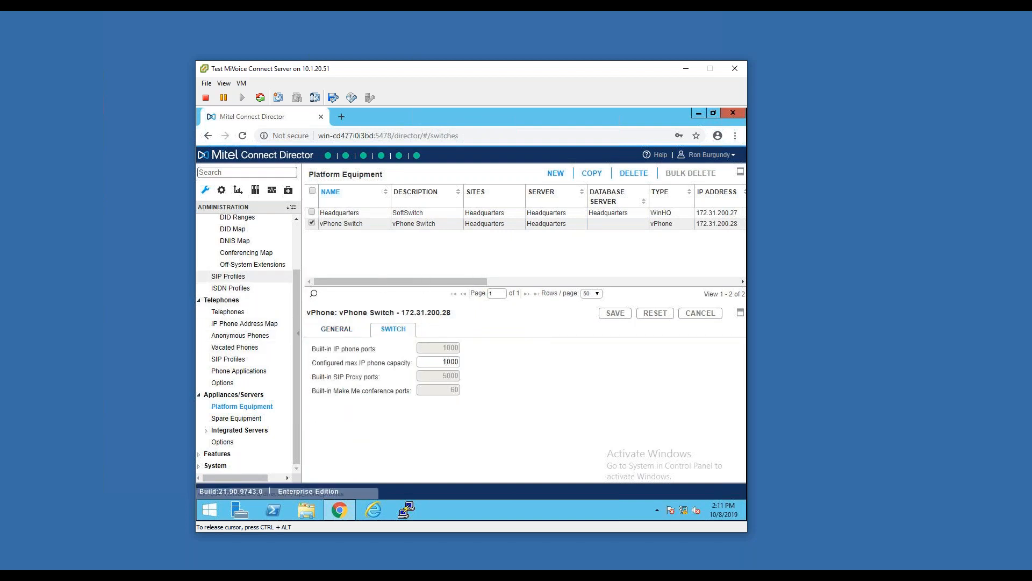
Examine the general and certificate settings of the Headquarters server, and view the spare equipment list
{"action": "left_click", "coordinate": [401, 214]}
{"action": "left_click", "coordinate": [336, 329]}
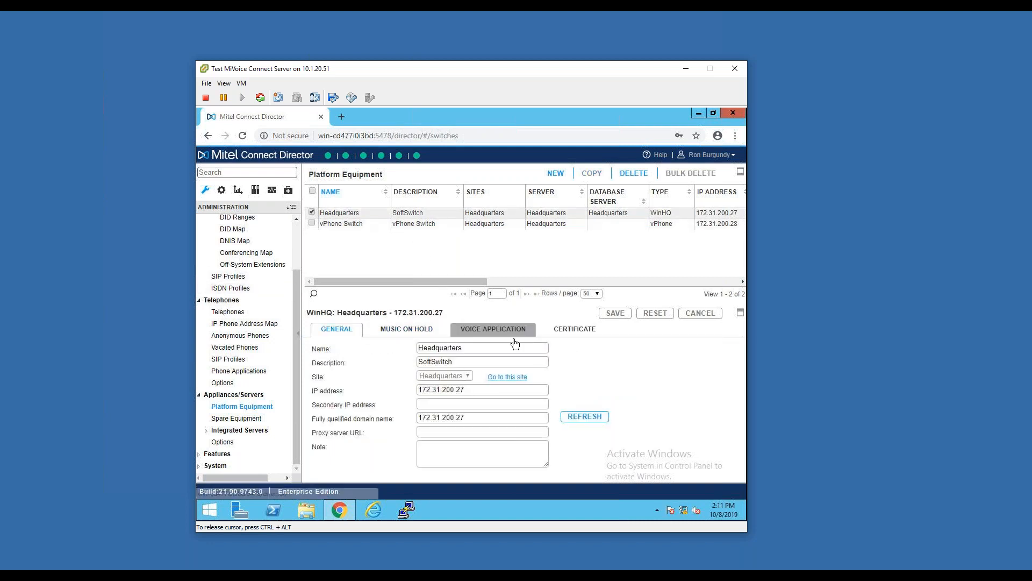
{"action": "left_click", "coordinate": [594, 334]}
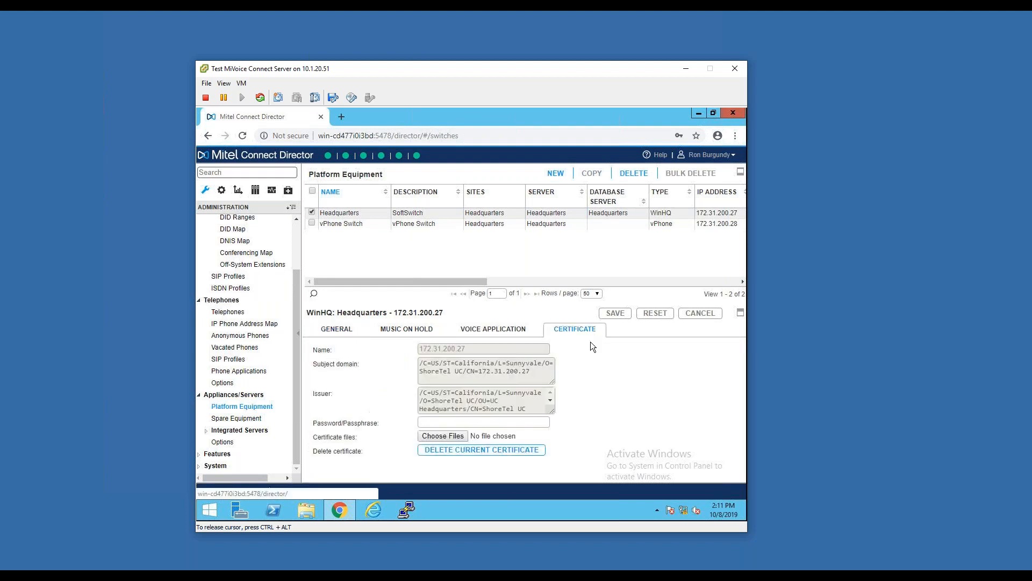
{"action": "left_click", "coordinate": [339, 332]}
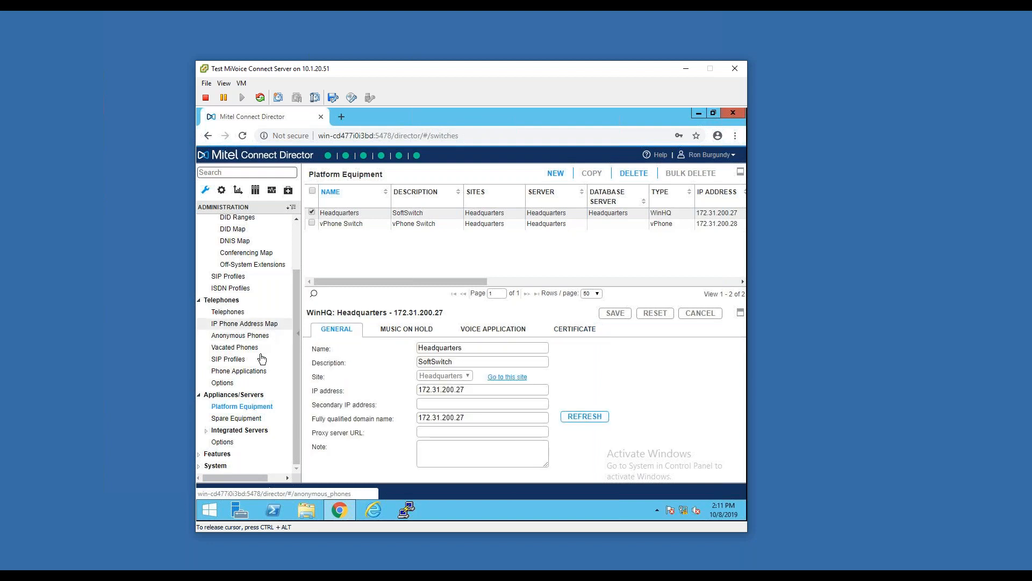
{"action": "left_click", "coordinate": [258, 420]}
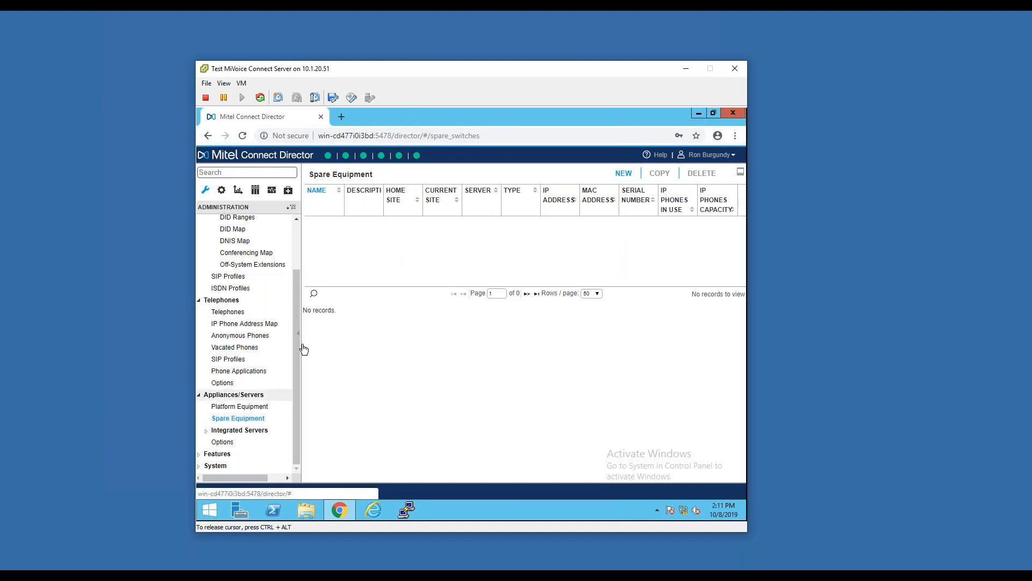
Open the system directory under Features and view the contact details of the user at extension 117
{"action": "left_click", "coordinate": [247, 455]}
{"action": "scroll", "coordinate": [268, 357], "scroll_direction": "down", "scroll_amount": 2}
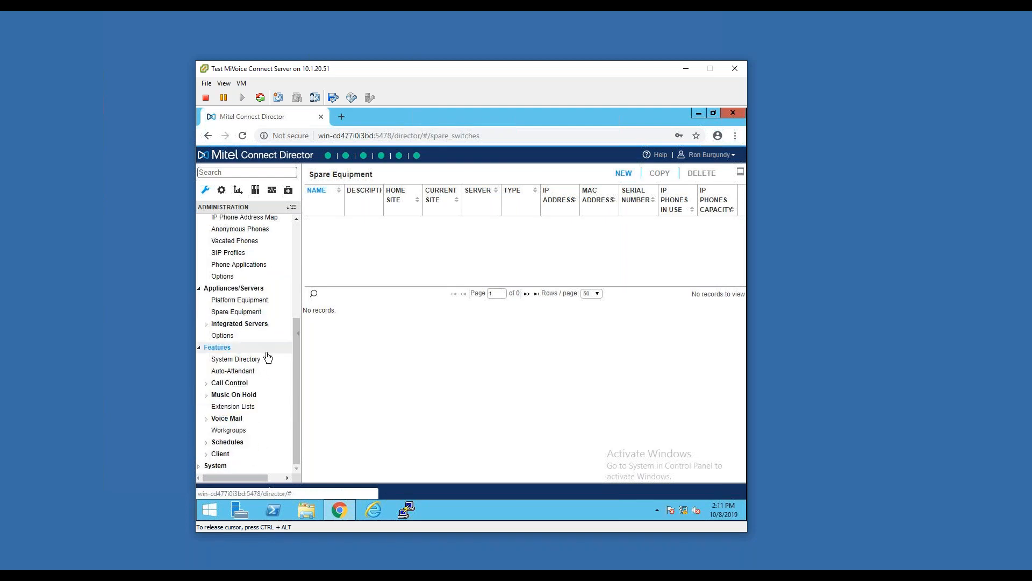
{"action": "left_click", "coordinate": [263, 360]}
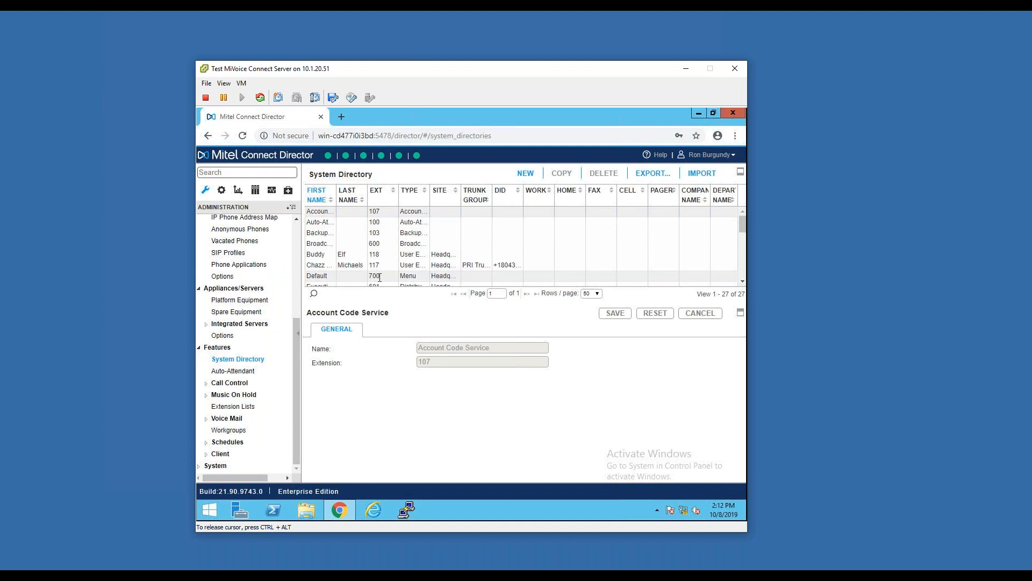
{"action": "left_click", "coordinate": [506, 266]}
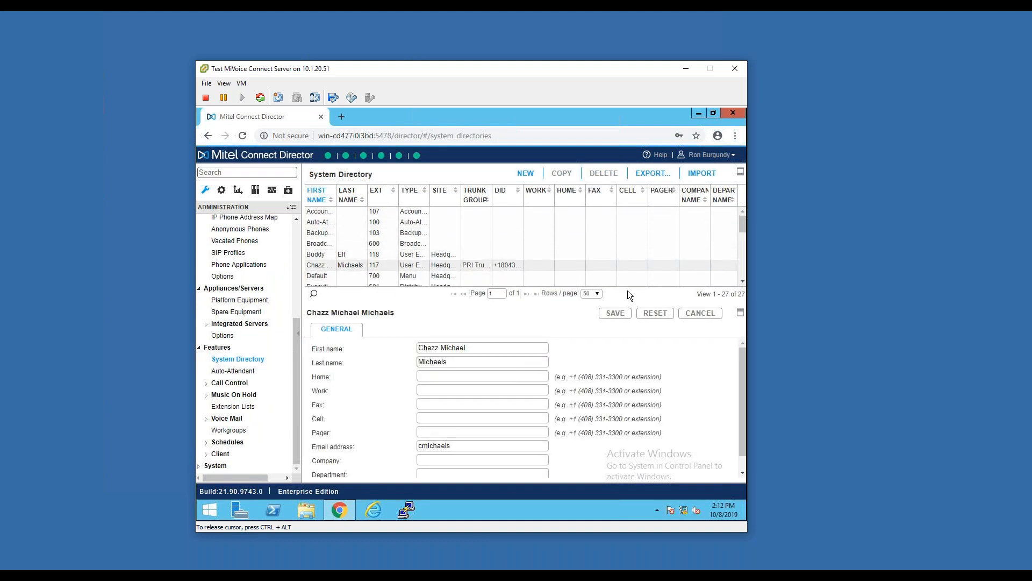
Enlarge the system directory list to full height and look through its entries
{"action": "scroll", "coordinate": [502, 226], "scroll_direction": "down", "scroll_amount": 5}
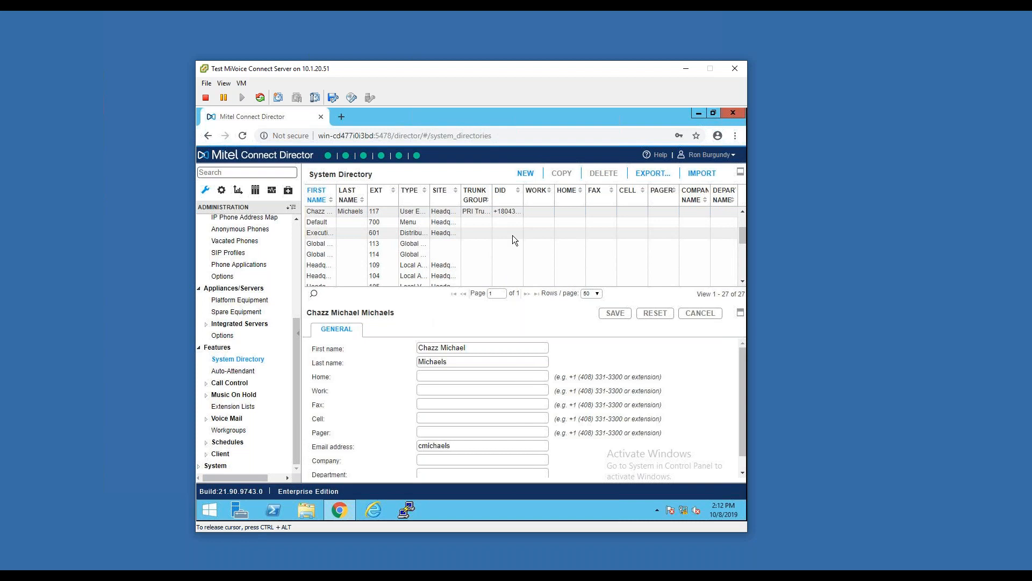
{"action": "left_click", "coordinate": [741, 172]}
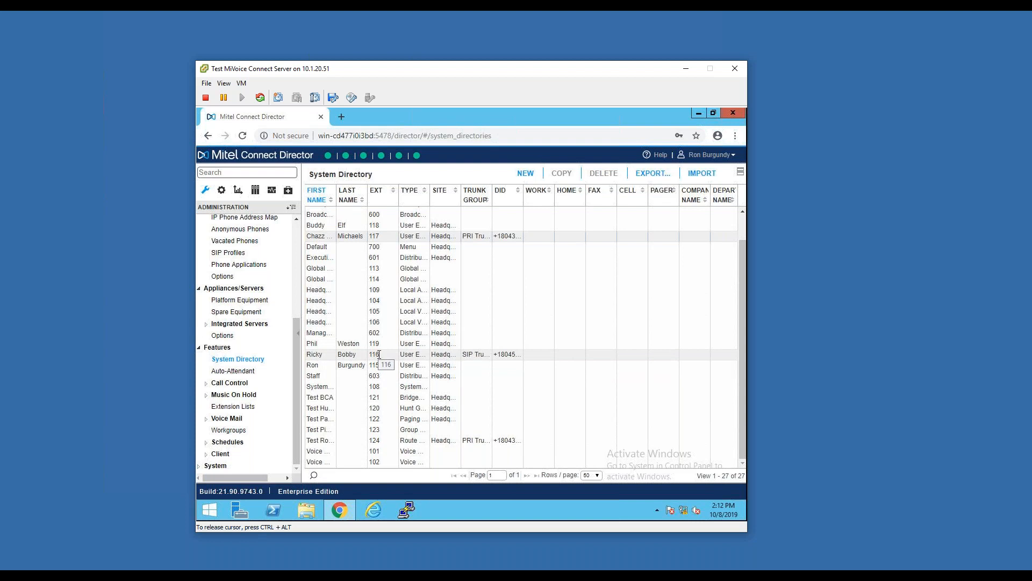
Open the auto-attendant list and examine the Default menu's on-hours schedule, timeout, prompt and keypad operation settings
{"action": "left_click", "coordinate": [258, 370]}
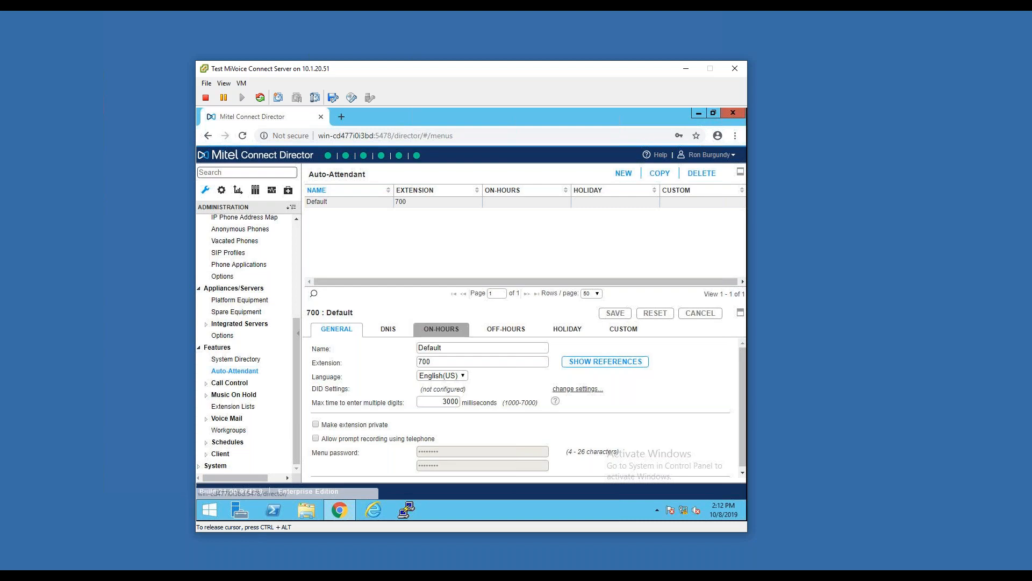
{"action": "left_click", "coordinate": [433, 329]}
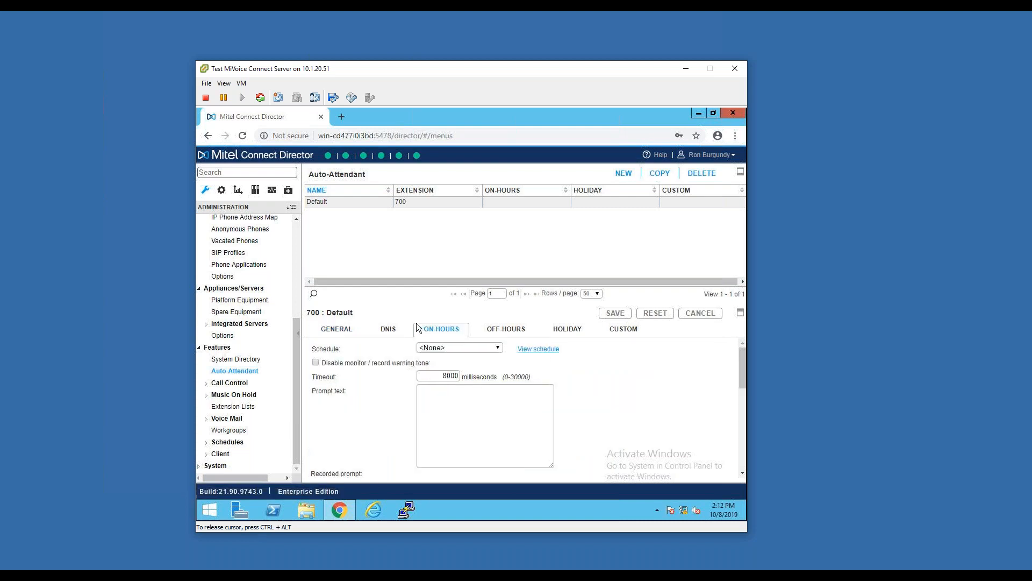
{"action": "scroll", "coordinate": [627, 376], "scroll_direction": "down", "scroll_amount": 1}
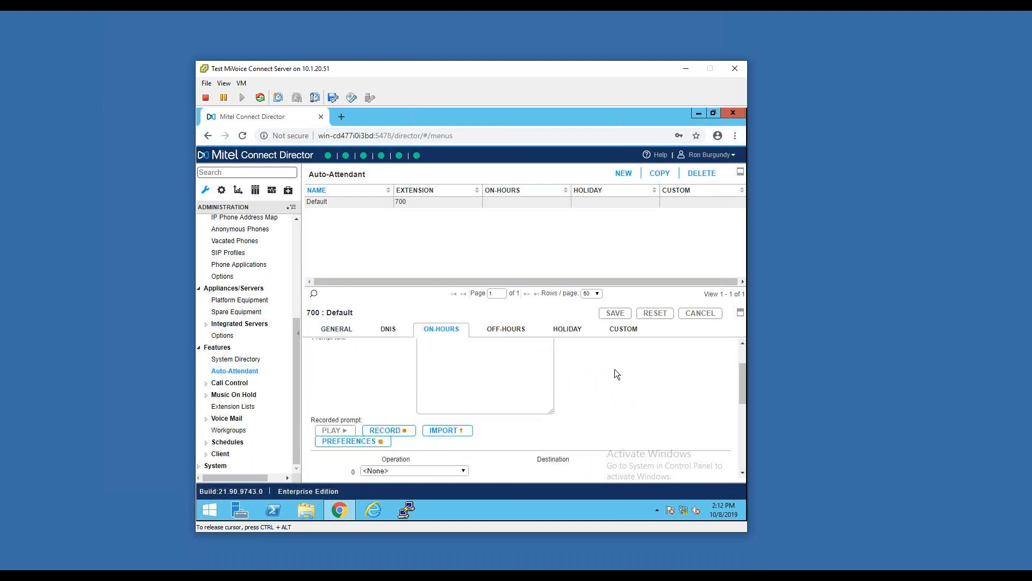
{"action": "scroll", "coordinate": [614, 368], "scroll_direction": "down", "scroll_amount": 2}
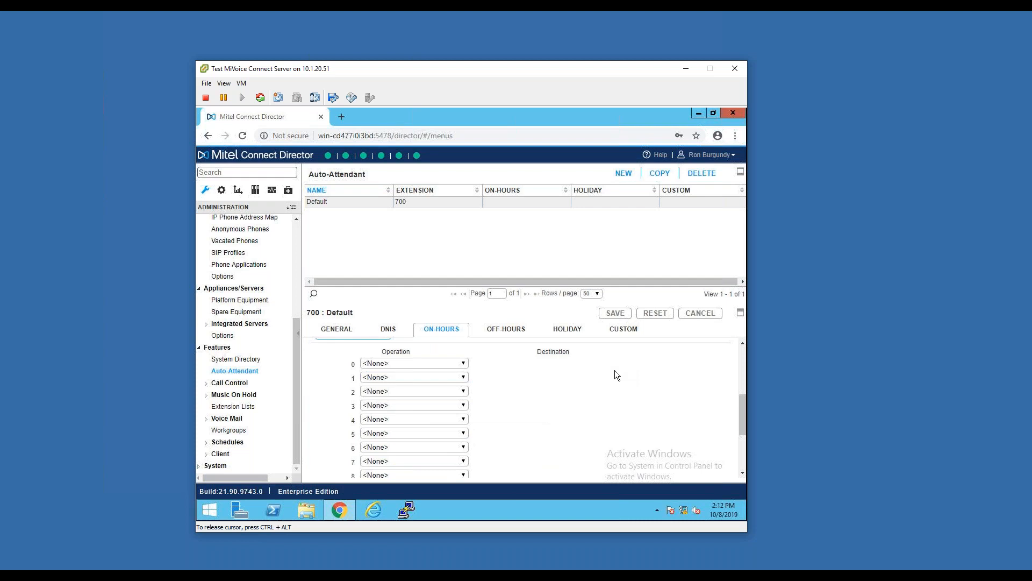
{"action": "scroll", "coordinate": [514, 412], "scroll_direction": "up", "scroll_amount": 3}
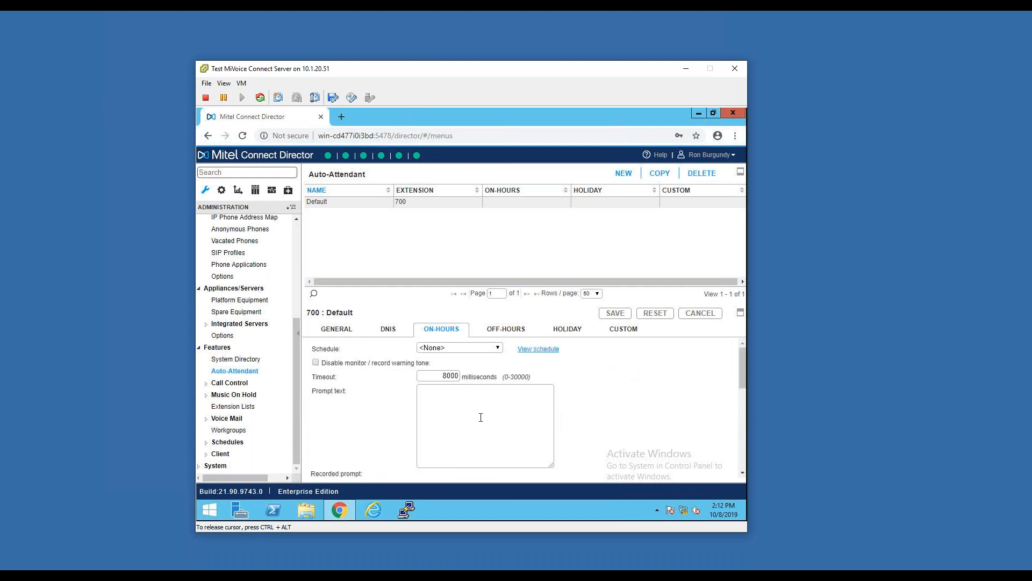
{"action": "scroll", "coordinate": [623, 396], "scroll_direction": "down", "scroll_amount": 1}
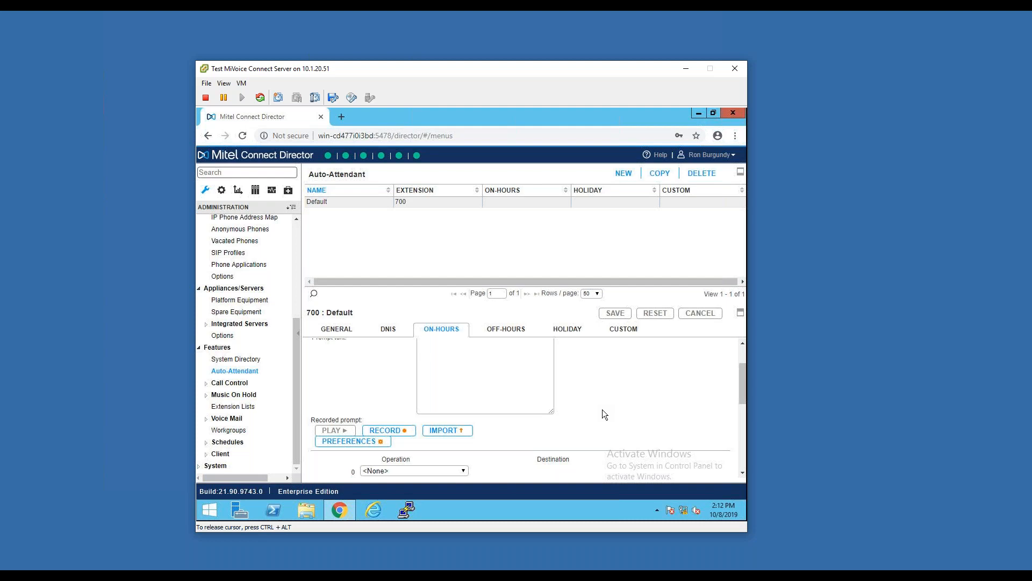
{"action": "scroll", "coordinate": [504, 438], "scroll_direction": "down", "scroll_amount": 2}
{"action": "scroll", "coordinate": [490, 424], "scroll_direction": "up", "scroll_amount": 3}
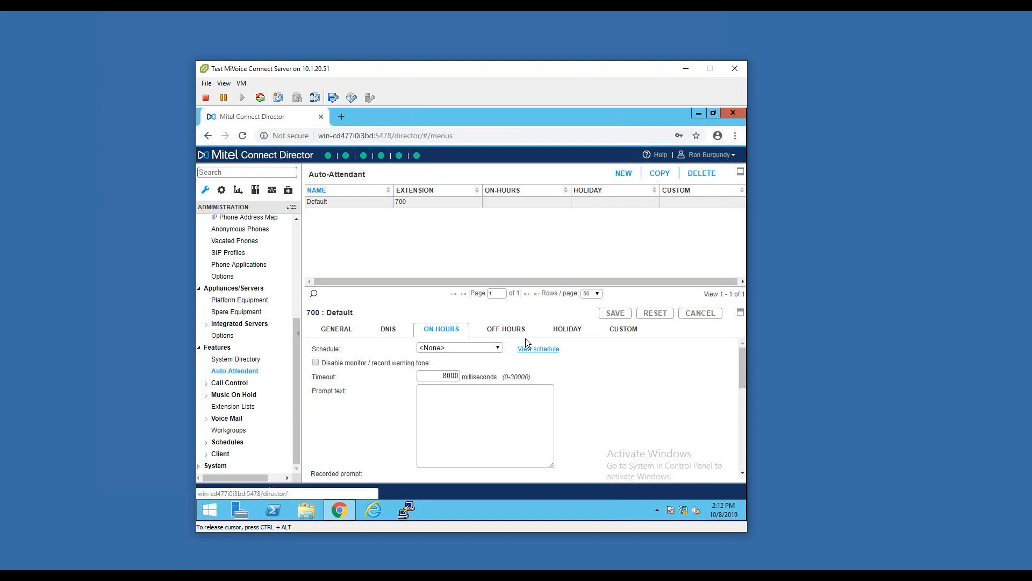
{"action": "scroll", "coordinate": [355, 383], "scroll_direction": "down", "scroll_amount": 1}
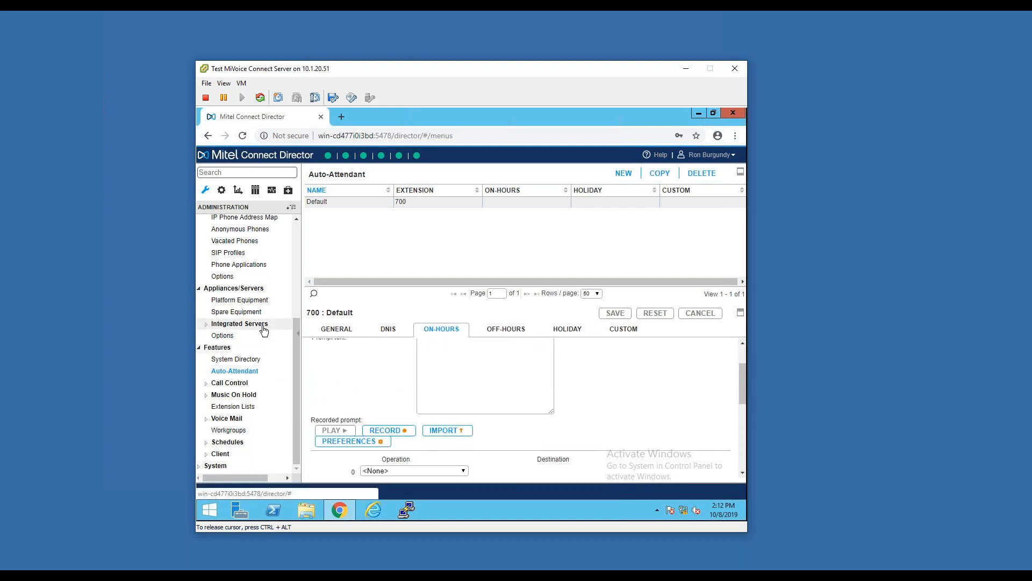
Expand the Call Control section and view the account codes and the bridged call appearances
{"action": "left_click", "coordinate": [230, 383]}
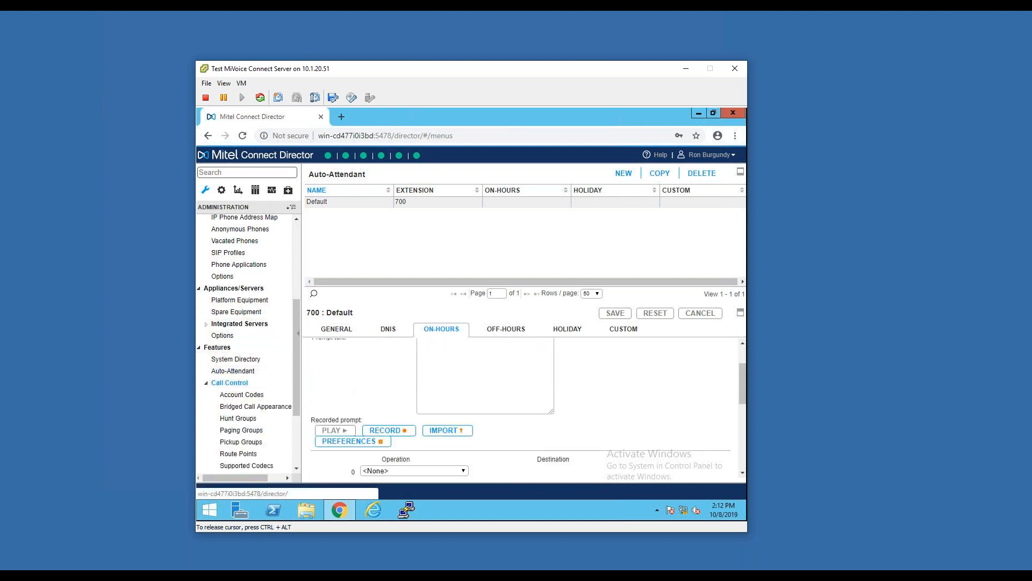
{"action": "scroll", "coordinate": [252, 334], "scroll_direction": "down", "scroll_amount": 1}
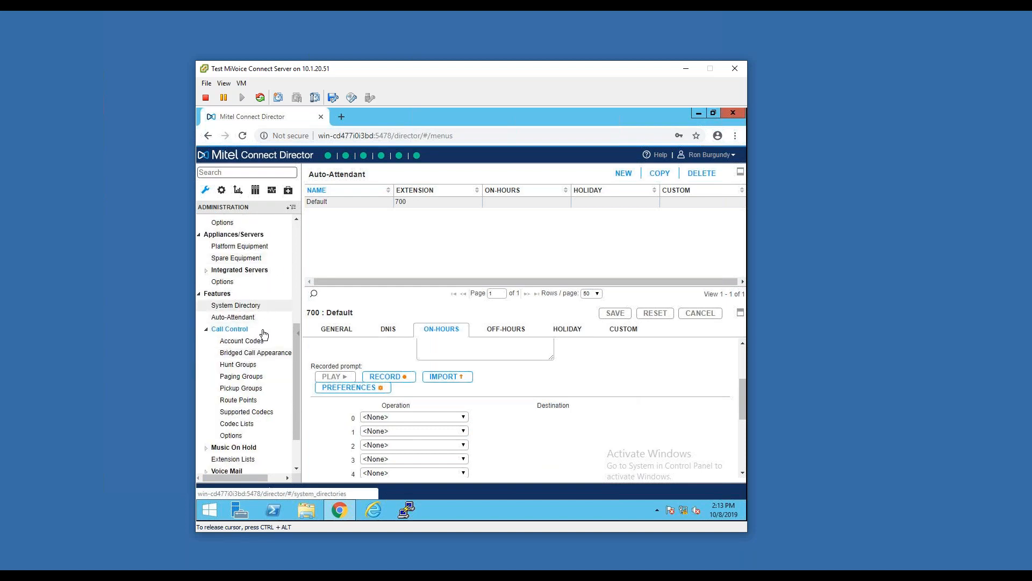
{"action": "scroll", "coordinate": [248, 304], "scroll_direction": "down", "scroll_amount": 1}
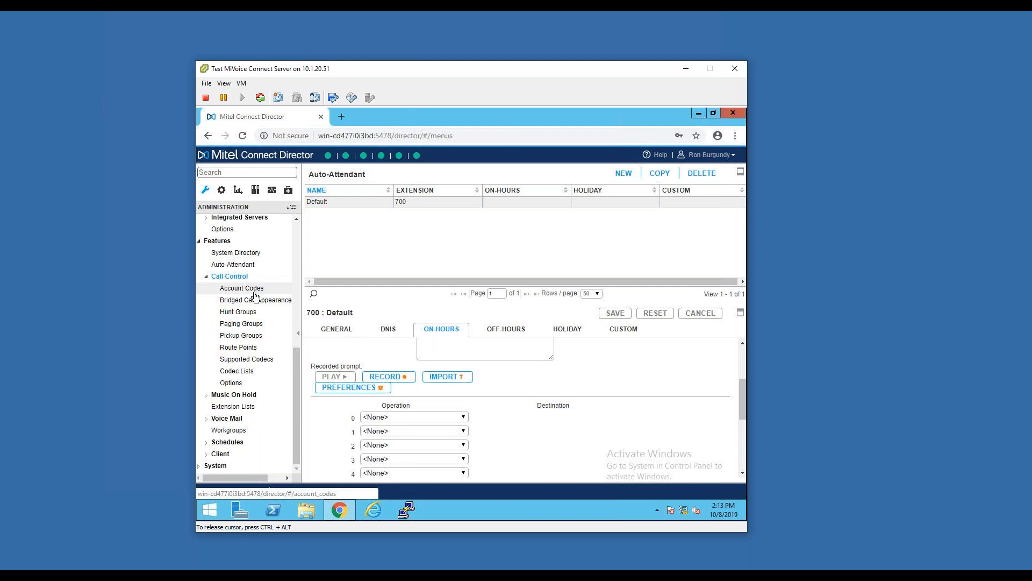
{"action": "left_click", "coordinate": [254, 293]}
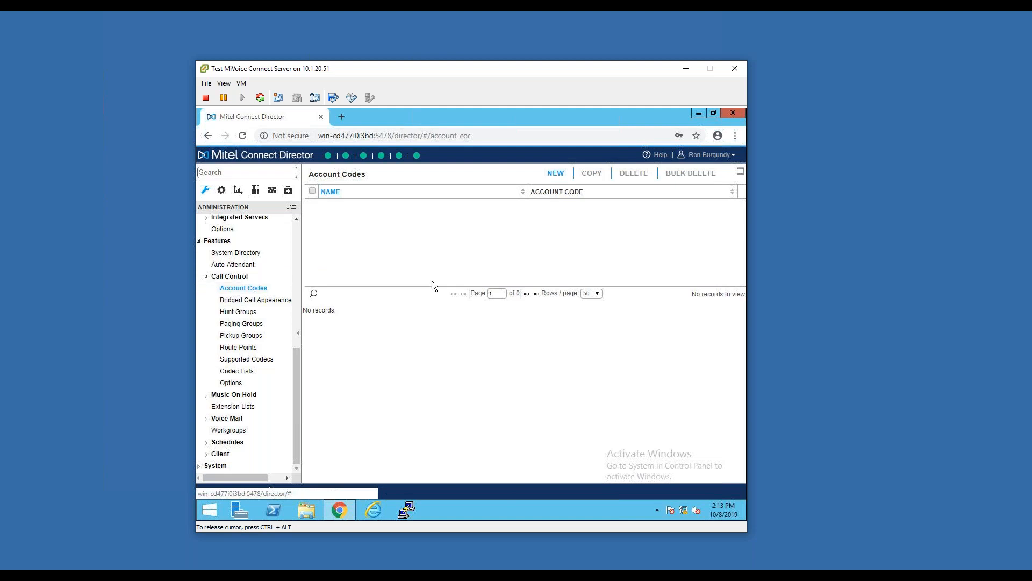
{"action": "left_click", "coordinate": [257, 302]}
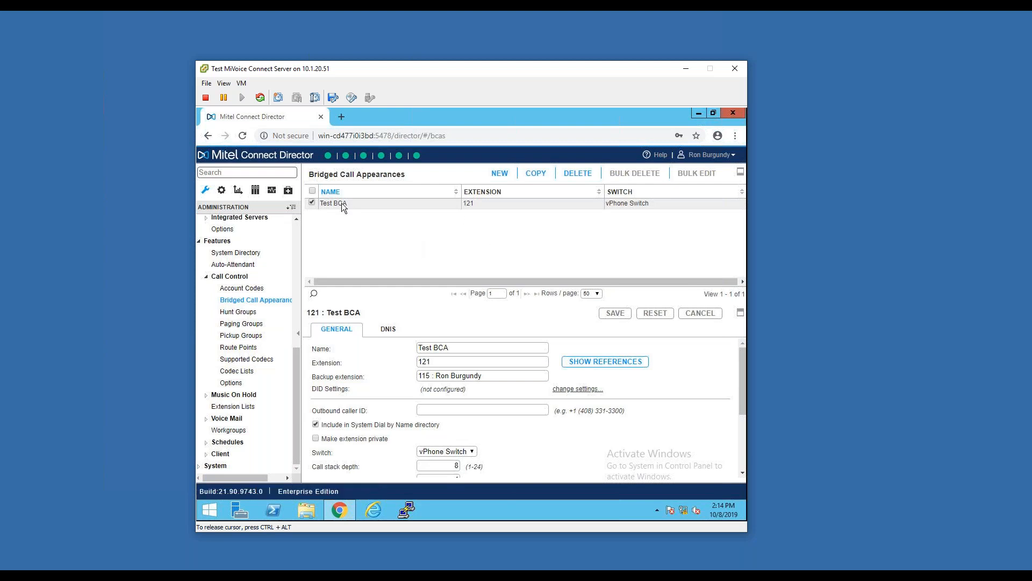
Open the hunt groups and examine Test Hunt Group's general settings and member assignment
{"action": "left_click", "coordinate": [240, 313]}
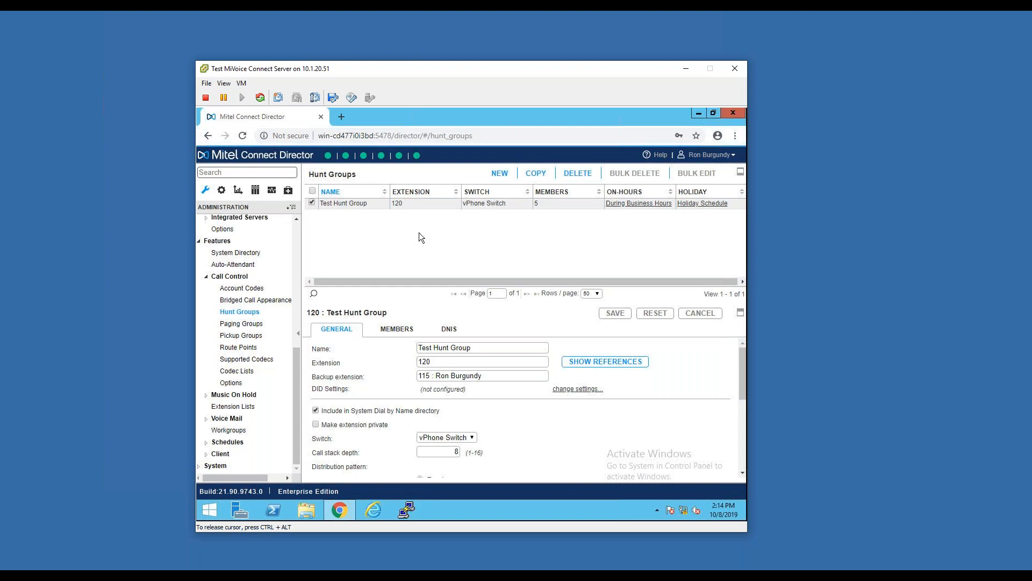
{"action": "scroll", "coordinate": [522, 408], "scroll_direction": "down", "scroll_amount": 1}
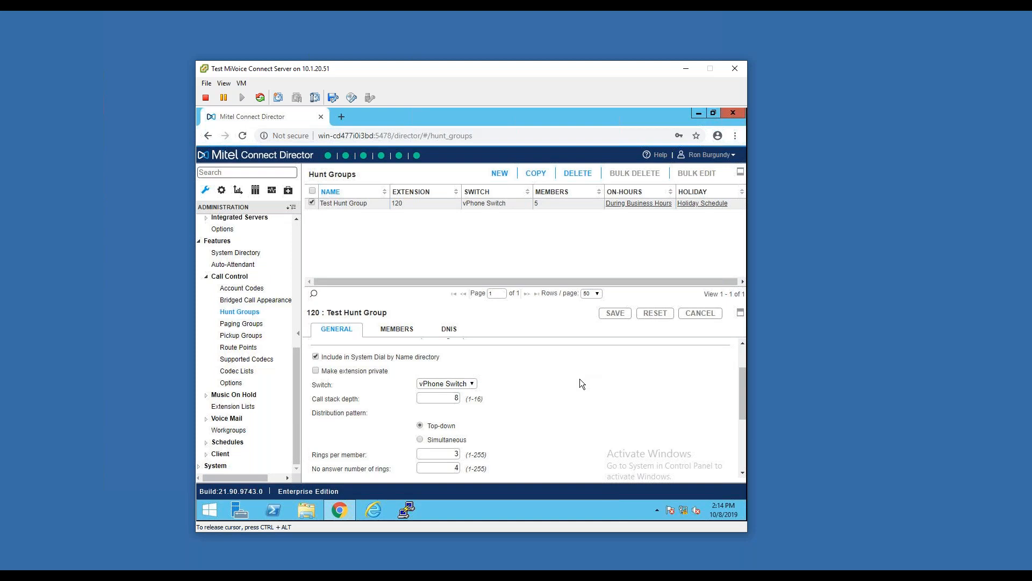
{"action": "left_click", "coordinate": [397, 328]}
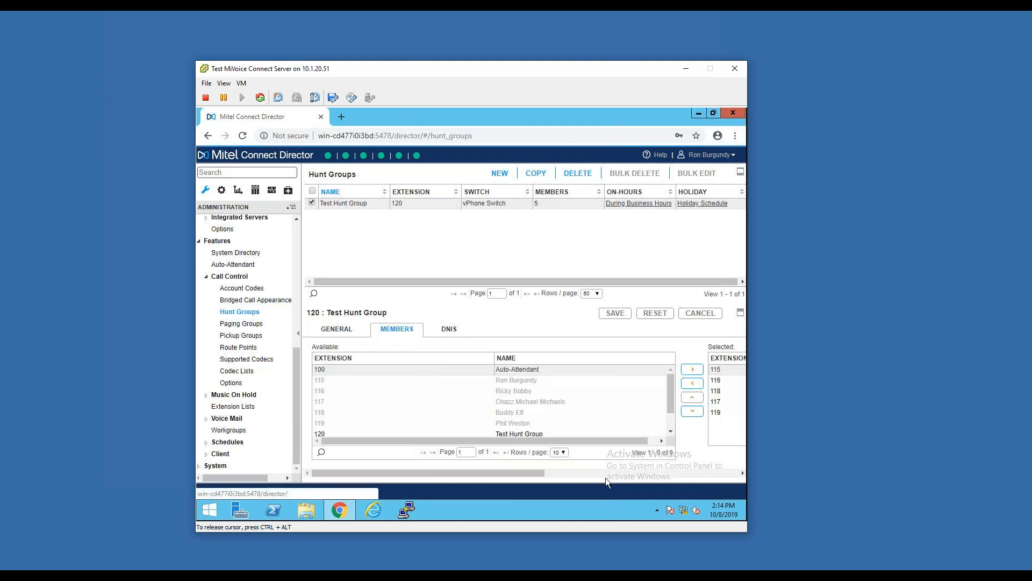
{"action": "left_click_drag", "start_coordinate": [537, 473], "coordinate": [500, 470]}
{"action": "left_click", "coordinate": [337, 329]}
{"action": "scroll", "coordinate": [484, 397], "scroll_direction": "down", "scroll_amount": 2}
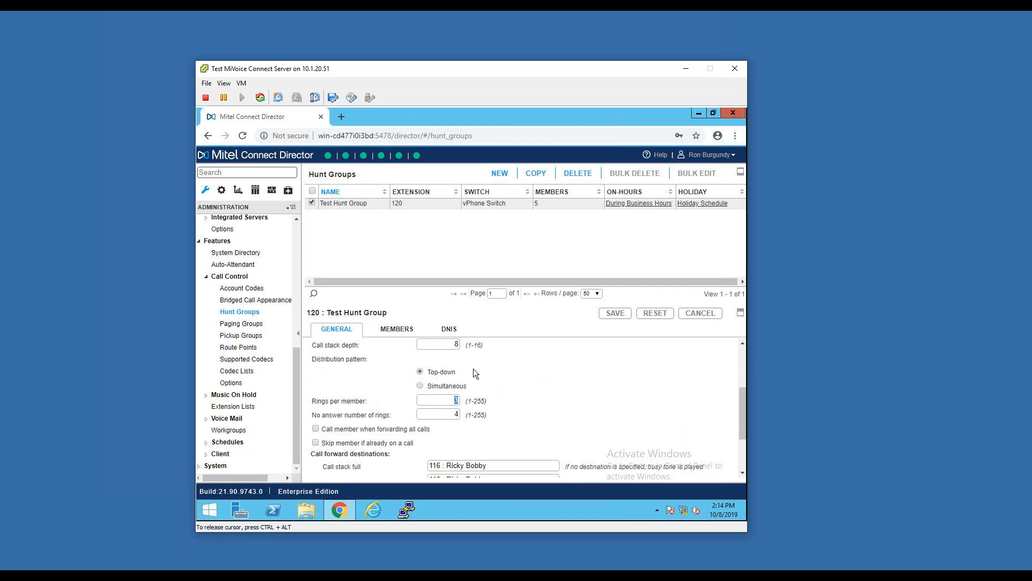
View the selected members of Test Hunt Group in their ring order and highlight extension 116
{"action": "left_click", "coordinate": [397, 329]}
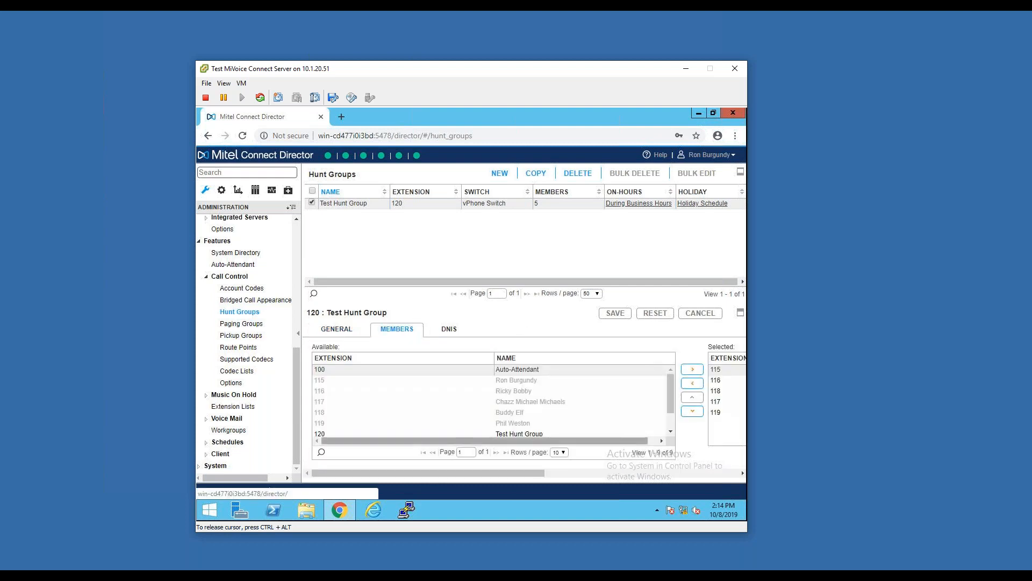
{"action": "left_click_drag", "start_coordinate": [532, 476], "coordinate": [661, 463]}
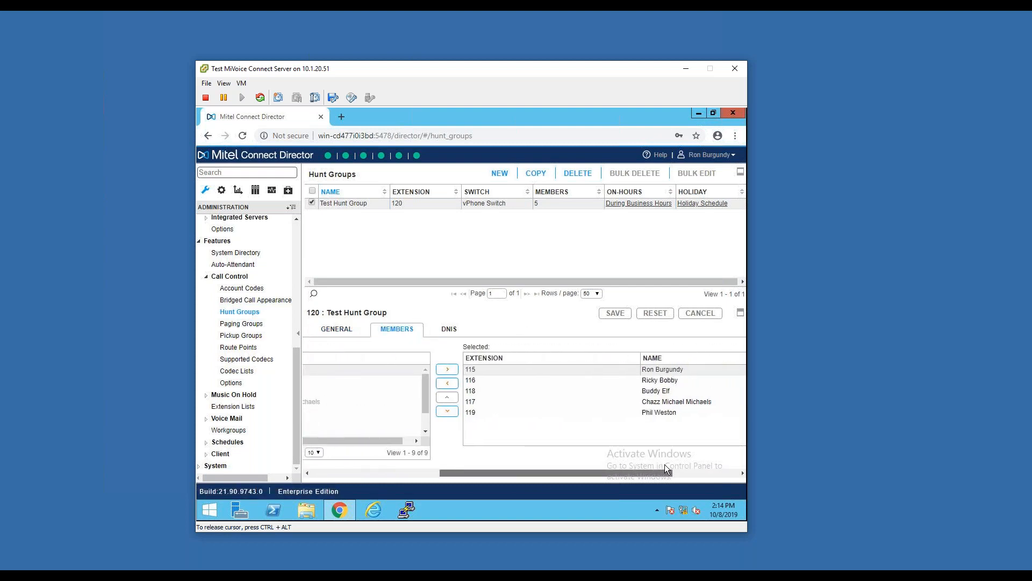
{"action": "left_click", "coordinate": [631, 381]}
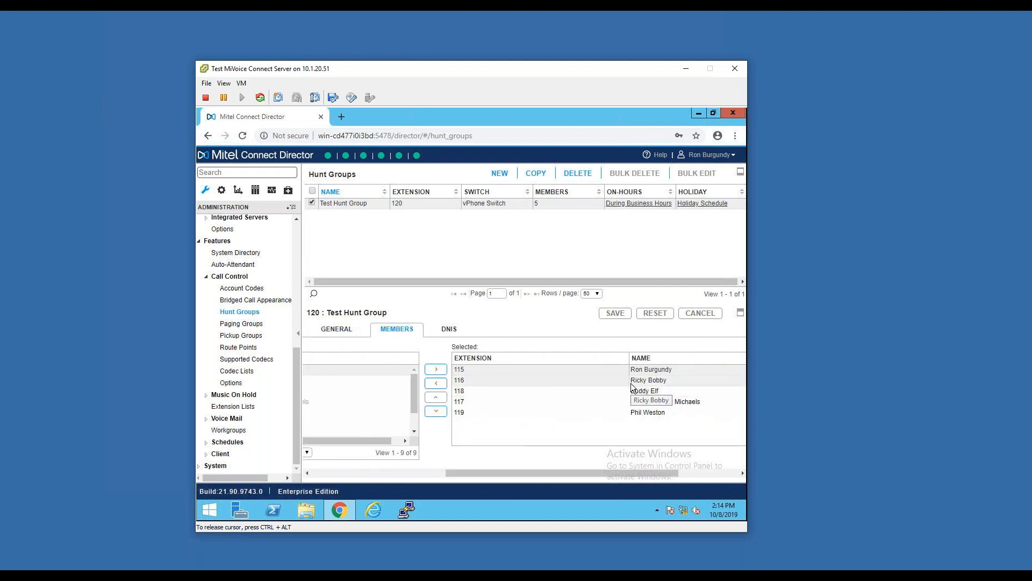
{"action": "left_click", "coordinate": [405, 473]}
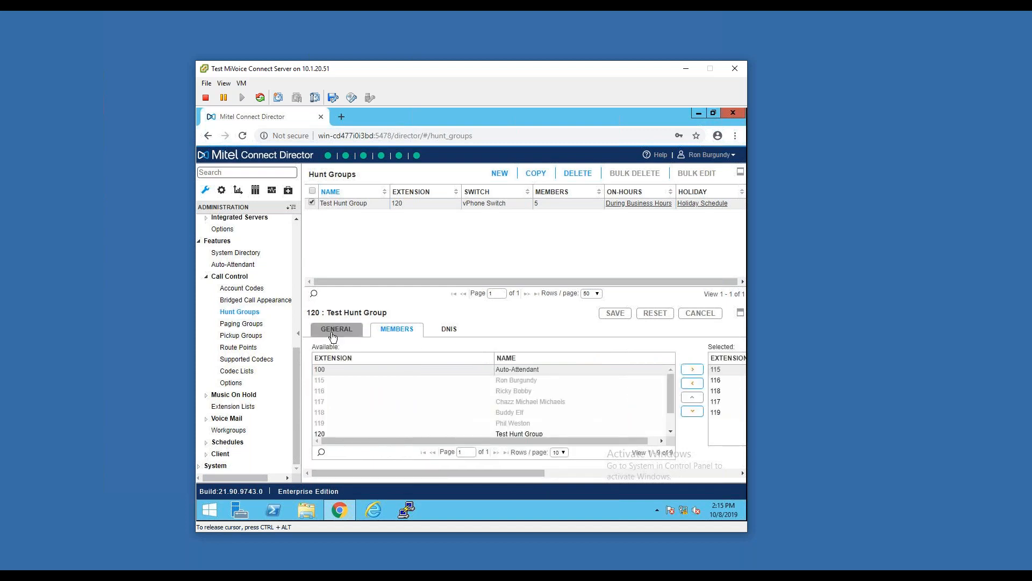
Review Test Hunt Group's distribution pattern, ring counts and call forward destinations in its general settings
{"action": "left_click", "coordinate": [353, 332]}
{"action": "scroll", "coordinate": [602, 382], "scroll_direction": "down", "scroll_amount": 1}
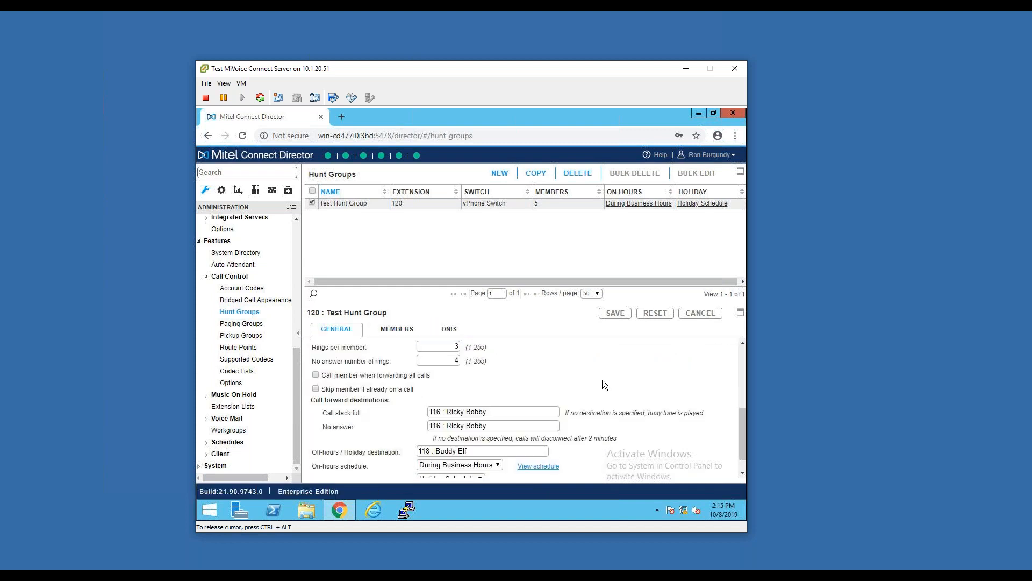
{"action": "scroll", "coordinate": [602, 380], "scroll_direction": "down", "scroll_amount": 1}
{"action": "scroll", "coordinate": [474, 392], "scroll_direction": "up", "scroll_amount": 1}
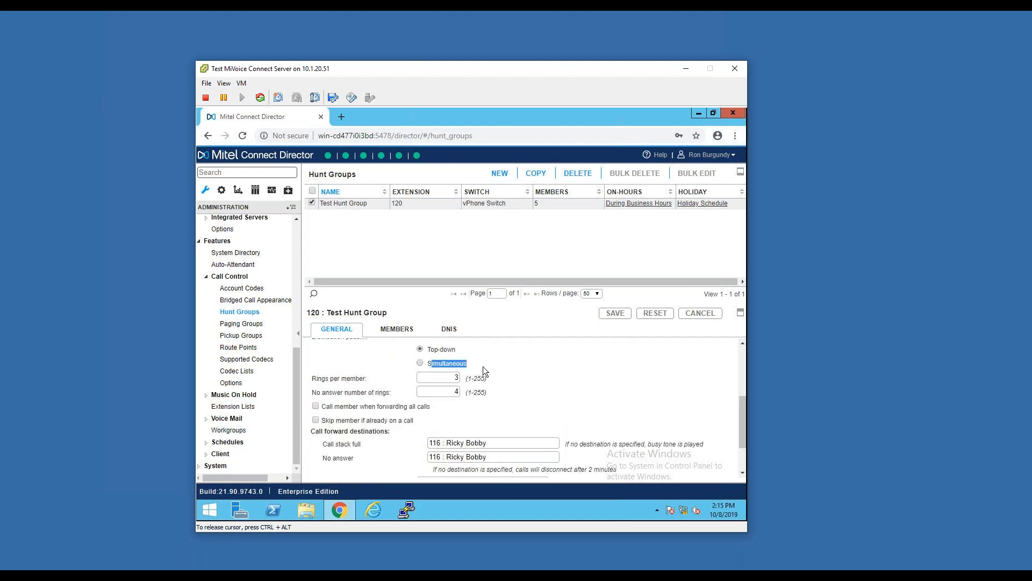
{"action": "left_click", "coordinate": [520, 383]}
{"action": "scroll", "coordinate": [553, 368], "scroll_direction": "down", "scroll_amount": 2}
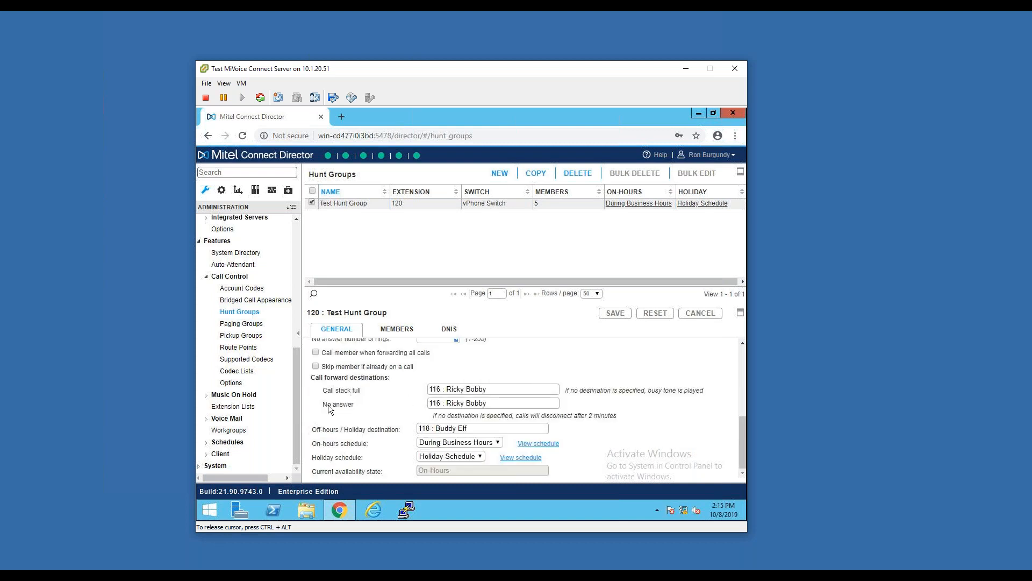
Examine Test Hunt Group's no-answer and off-hours/holiday destinations, on-hours schedule and availability state
{"action": "left_click_drag", "start_coordinate": [321, 404], "coordinate": [359, 404]}
{"action": "left_click_drag", "start_coordinate": [310, 429], "coordinate": [341, 430]}
{"action": "left_click_drag", "start_coordinate": [481, 428], "coordinate": [418, 428]}
{"action": "left_click_drag", "start_coordinate": [314, 443], "coordinate": [369, 446]}
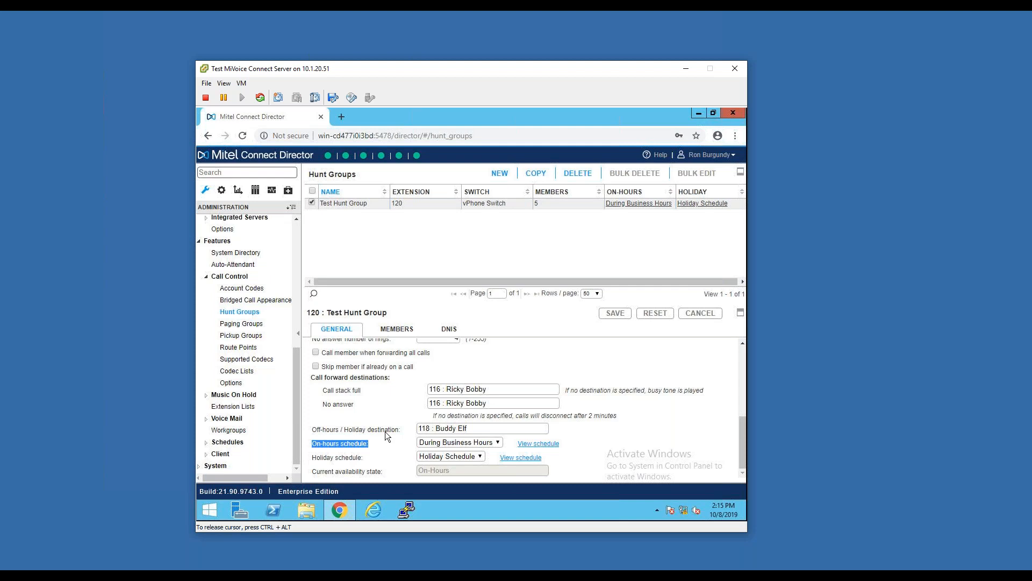
{"action": "left_click_drag", "start_coordinate": [468, 429], "coordinate": [426, 428]}
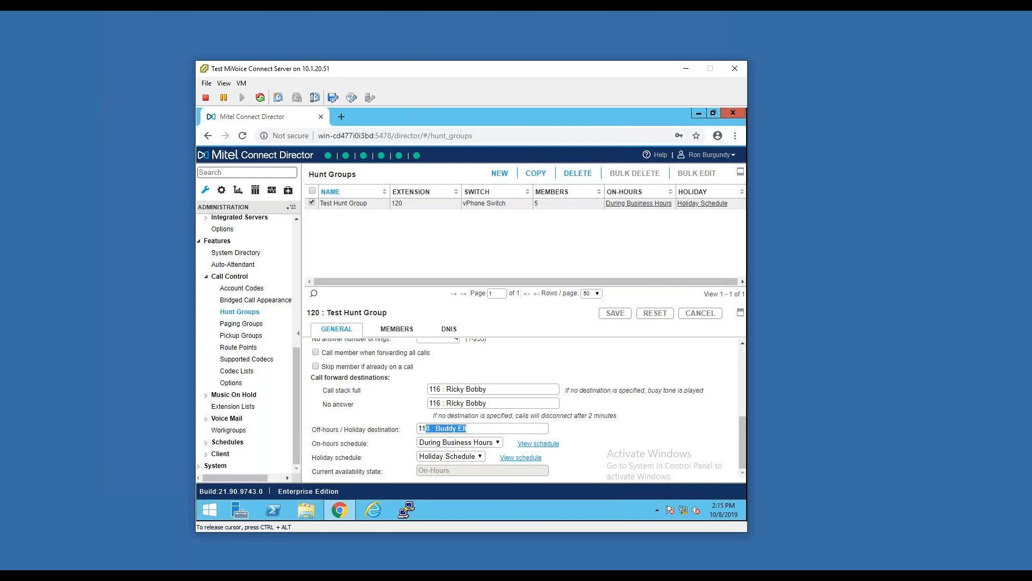
{"action": "left_click", "coordinate": [451, 473]}
{"action": "left_click", "coordinate": [531, 434]}
{"action": "scroll", "coordinate": [396, 370], "scroll_direction": "up", "scroll_amount": 4}
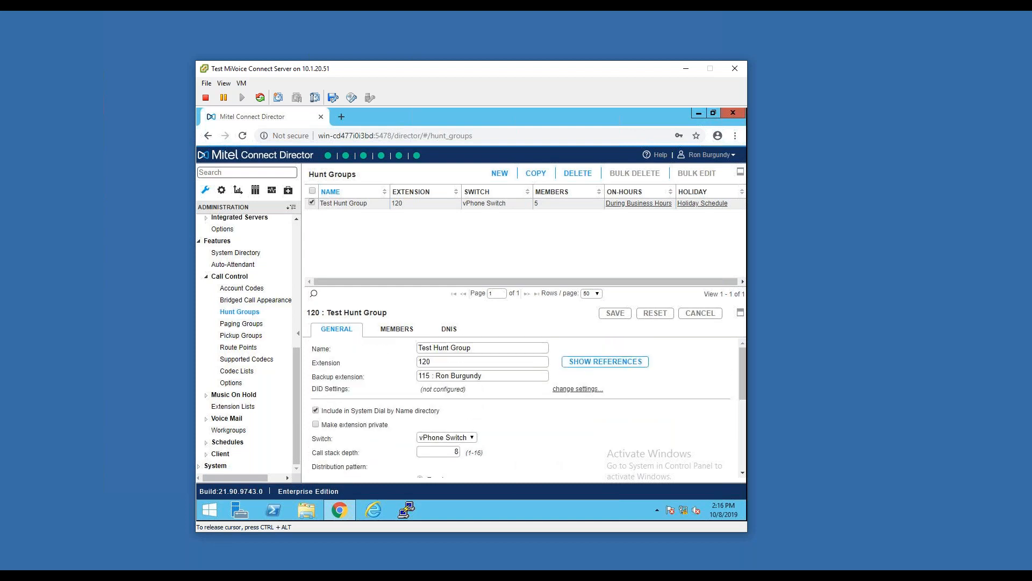
Open the paging groups, examine Test Paging Group's settings, and view its linked Test Extension List
{"action": "left_click", "coordinate": [243, 324]}
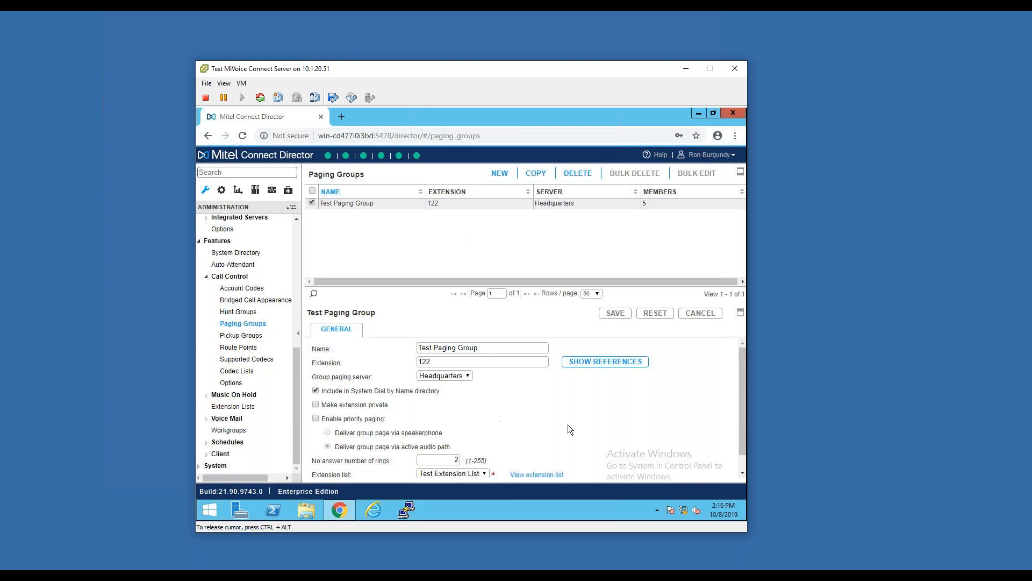
{"action": "scroll", "coordinate": [567, 425], "scroll_direction": "down", "scroll_amount": 1}
{"action": "scroll", "coordinate": [460, 398], "scroll_direction": "up", "scroll_amount": 1}
{"action": "scroll", "coordinate": [466, 414], "scroll_direction": "down", "scroll_amount": 1}
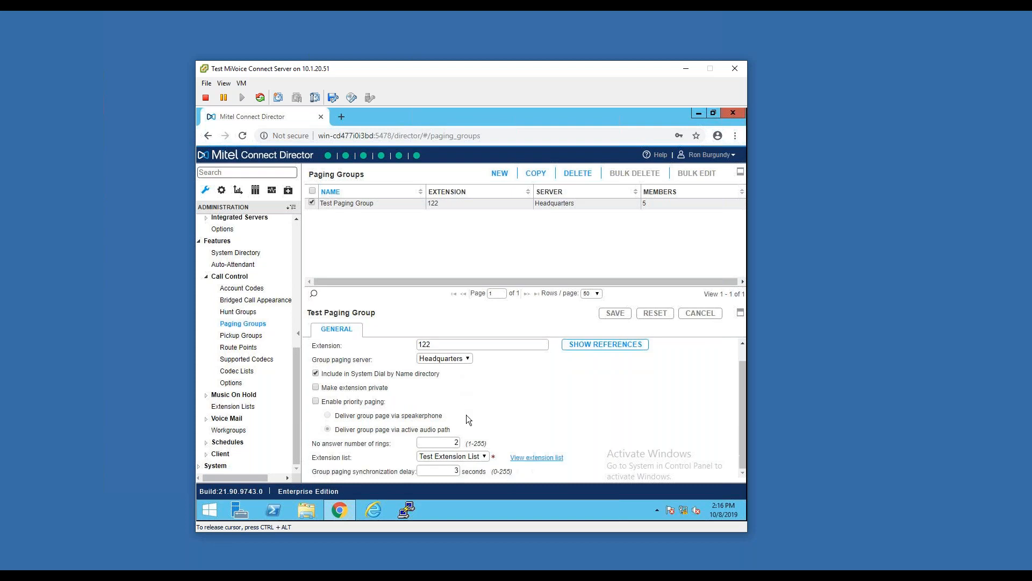
{"action": "left_click", "coordinate": [523, 458]}
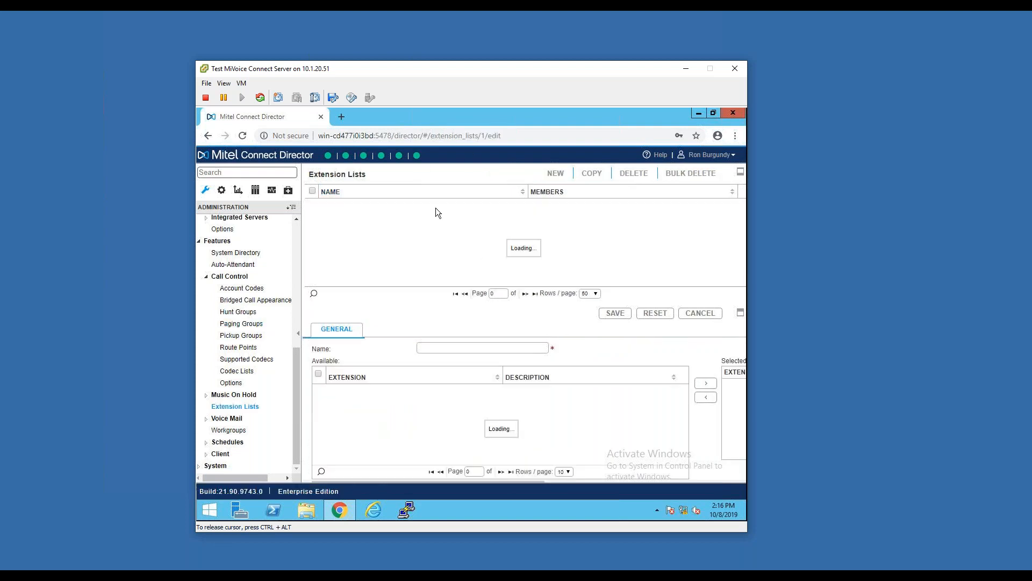
{"action": "left_click_drag", "start_coordinate": [514, 471], "coordinate": [480, 474]}
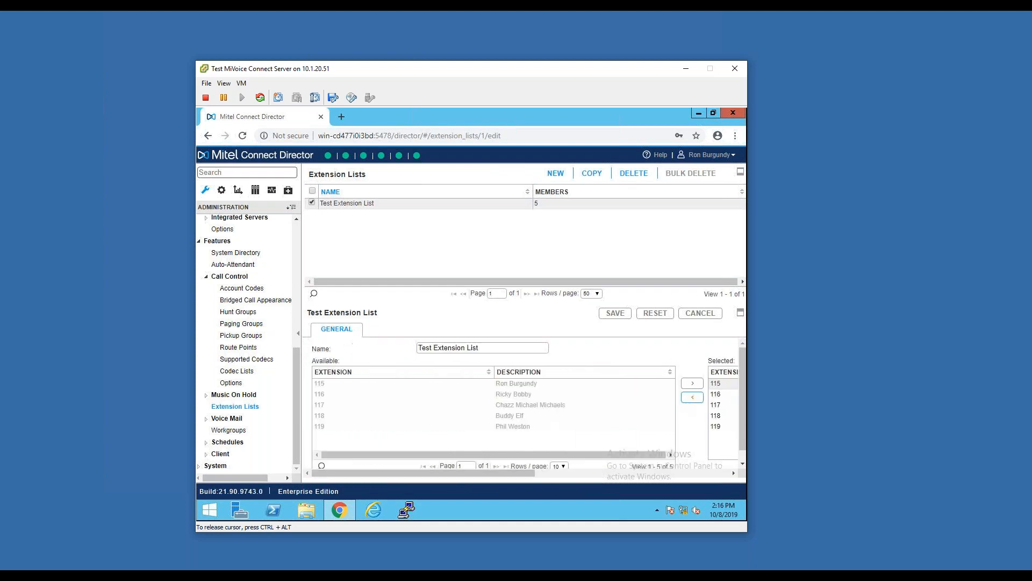
Return to the paging groups, and open the pickup groups to view Test Pickup Group's settings
{"action": "left_click", "coordinate": [260, 327]}
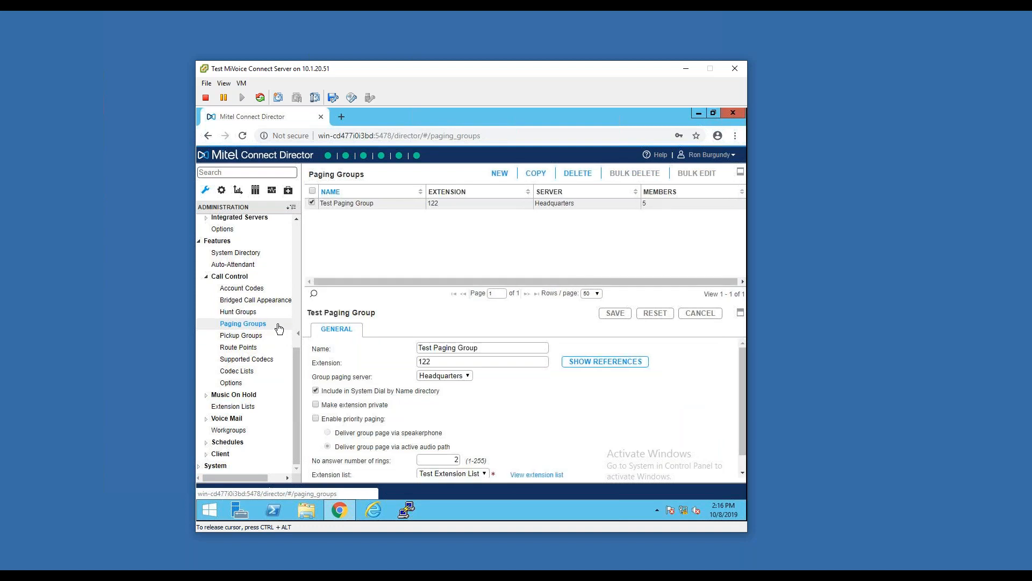
{"action": "left_click", "coordinate": [260, 336]}
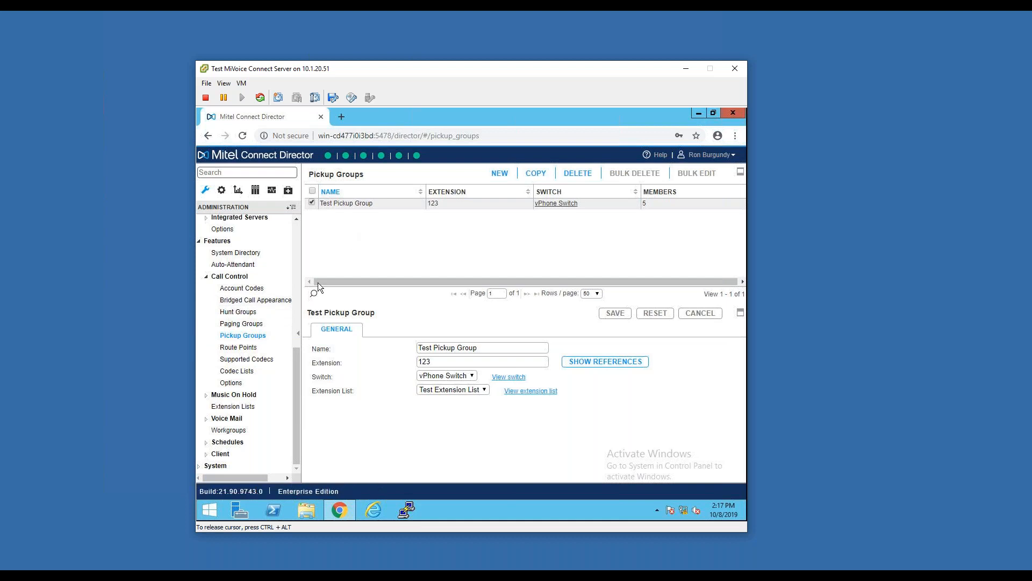
Open the route points, expand Test Route Point's settings, and examine its general options and on-hours call forwarding
{"action": "left_click", "coordinate": [247, 348]}
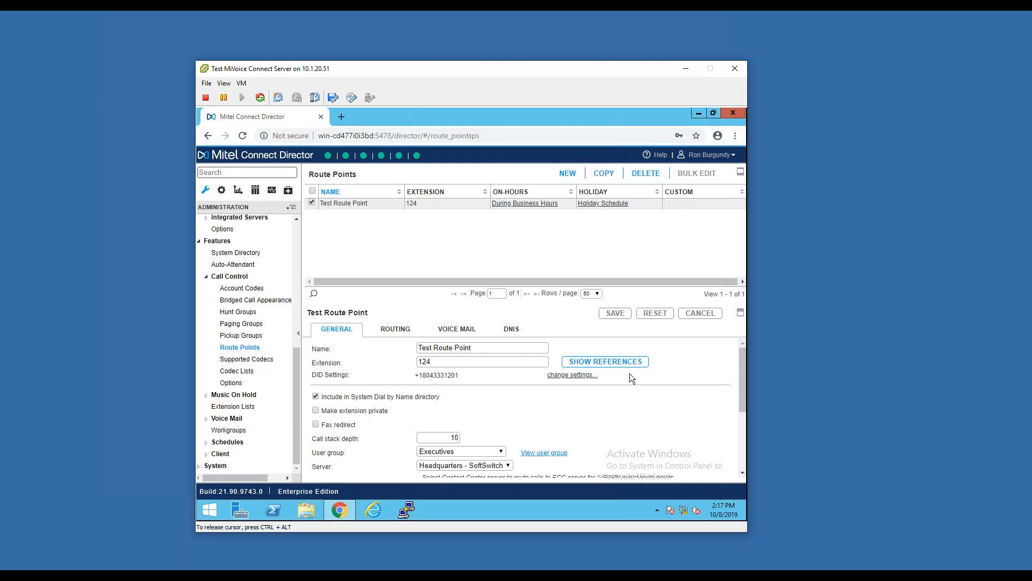
{"action": "left_click", "coordinate": [740, 312]}
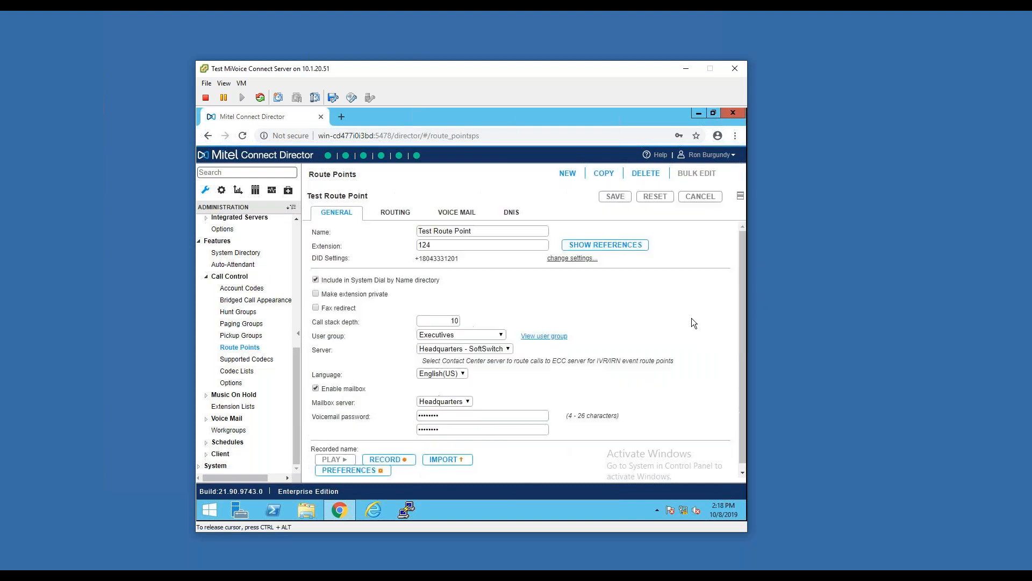
{"action": "left_click", "coordinate": [409, 213]}
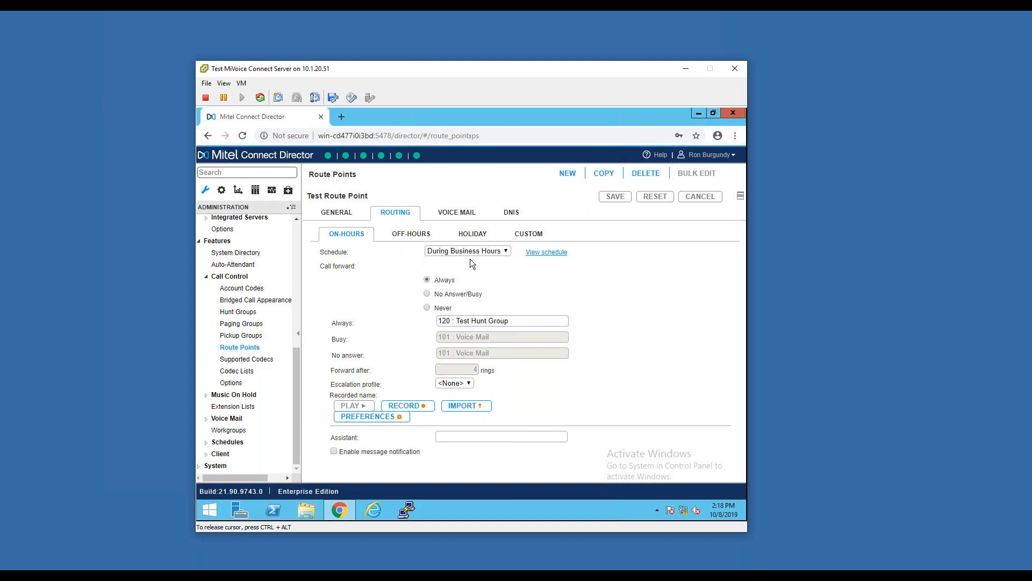
{"action": "left_click_drag", "start_coordinate": [517, 320], "coordinate": [418, 318]}
{"action": "left_click", "coordinate": [611, 277]}
Examine Test Route Point's off-hours call forward destination, and return to its general settings
{"action": "left_click", "coordinate": [412, 234]}
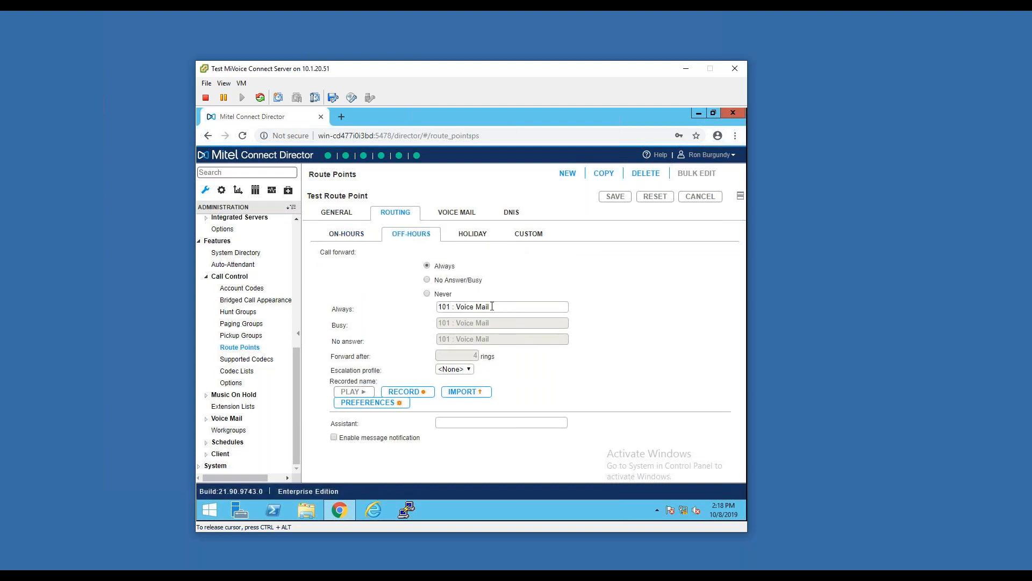
{"action": "left_click_drag", "start_coordinate": [490, 307], "coordinate": [424, 310]}
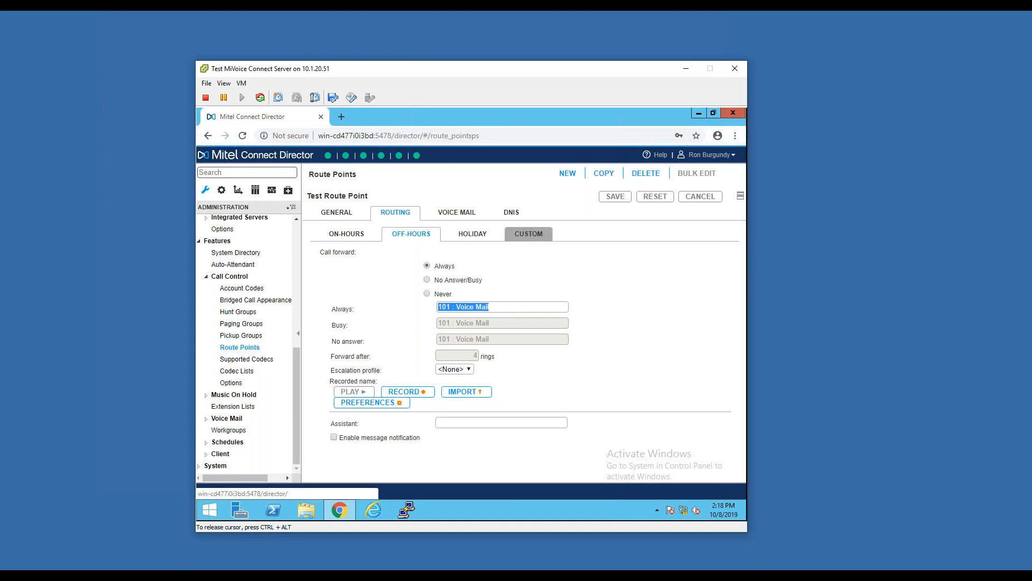
{"action": "left_click", "coordinate": [336, 212]}
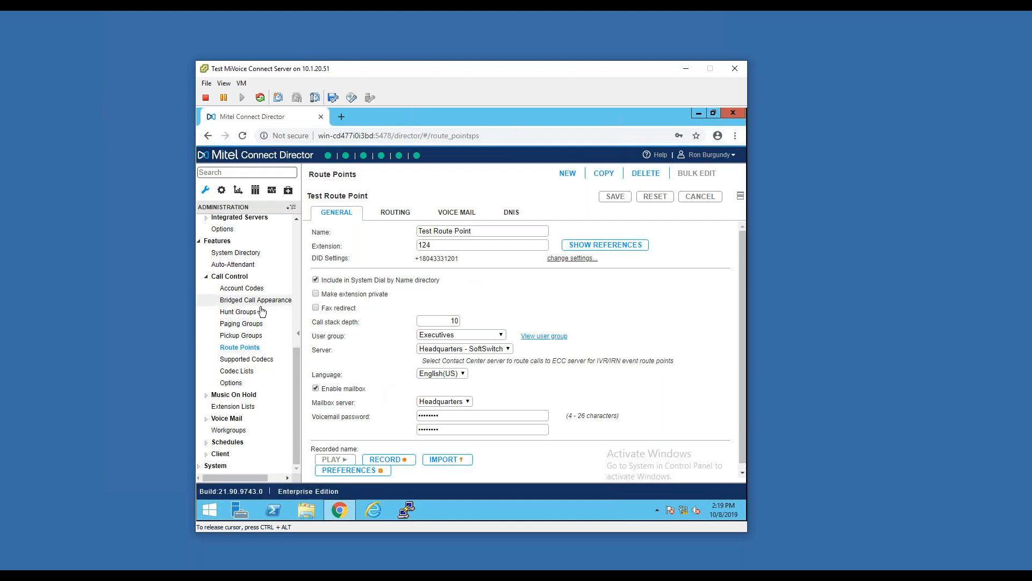
Open the Music on Hold files to view the available audio file
{"action": "left_click", "coordinate": [249, 395]}
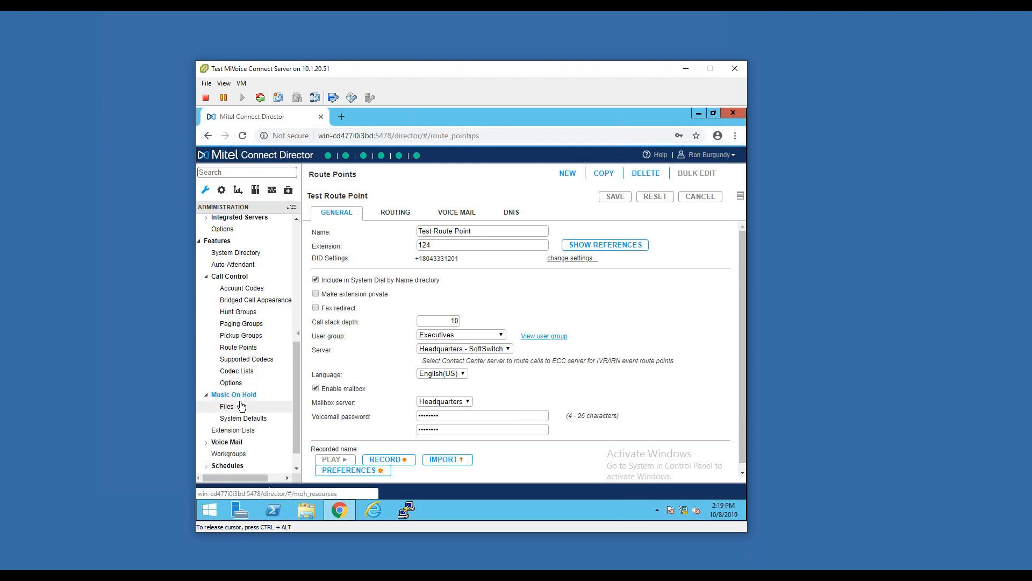
{"action": "left_click", "coordinate": [241, 406]}
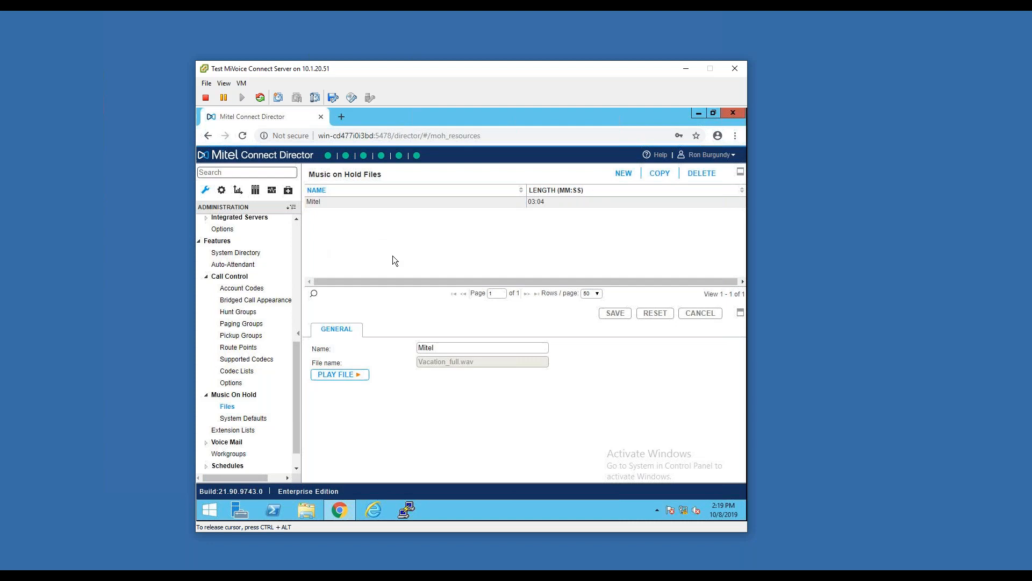
Open the user groups and display the Managers group's settings
{"action": "scroll", "coordinate": [295, 230], "scroll_direction": "up", "scroll_amount": 5}
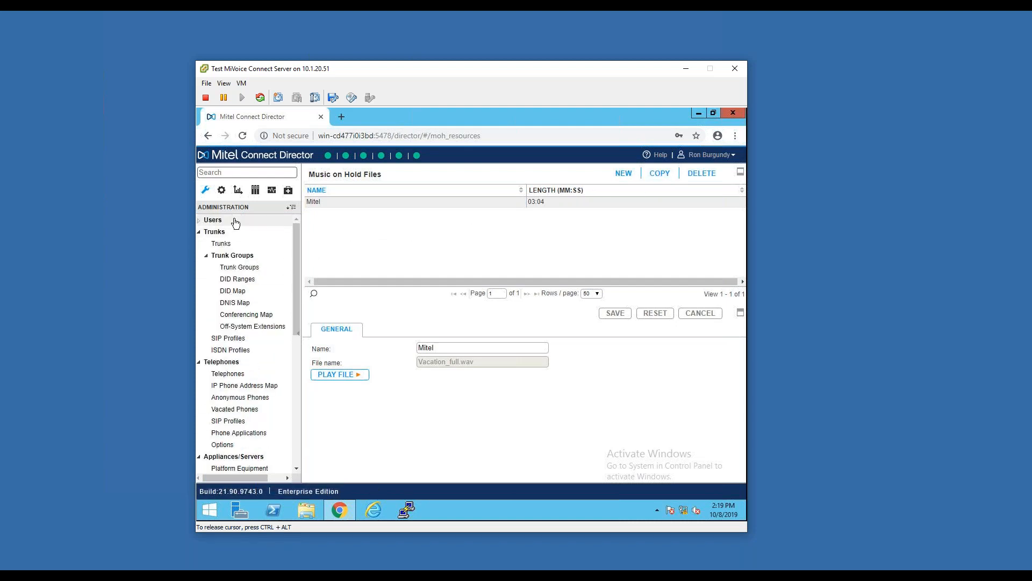
{"action": "left_click", "coordinate": [235, 222]}
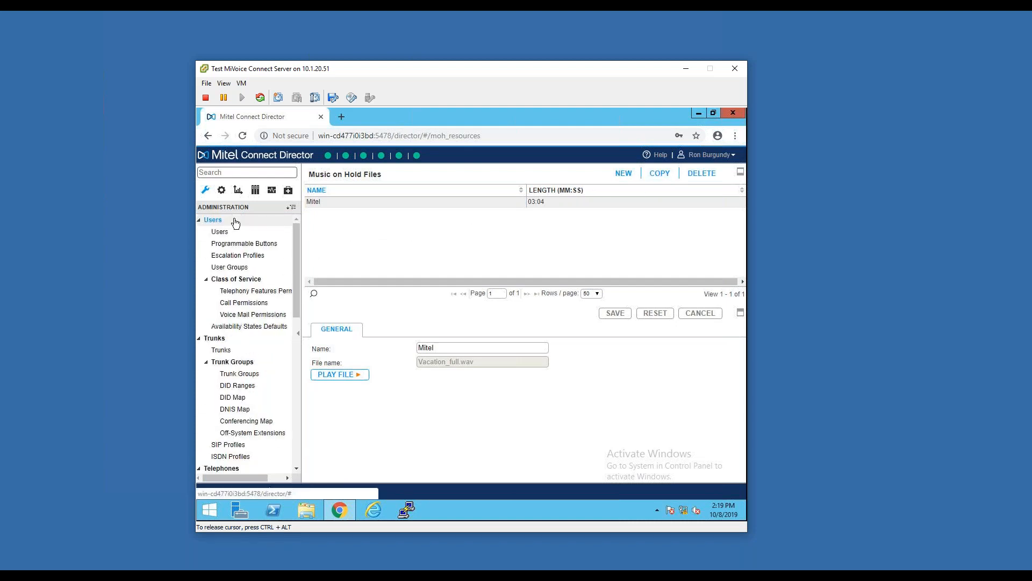
{"action": "left_click", "coordinate": [241, 267]}
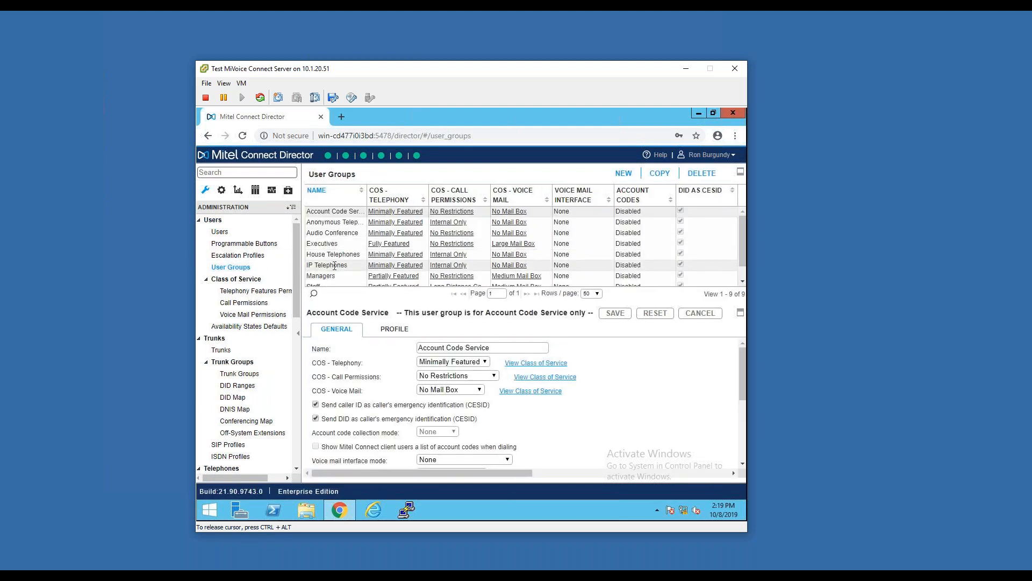
{"action": "scroll", "coordinate": [339, 266], "scroll_direction": "down", "scroll_amount": 1}
{"action": "left_click", "coordinate": [342, 261]}
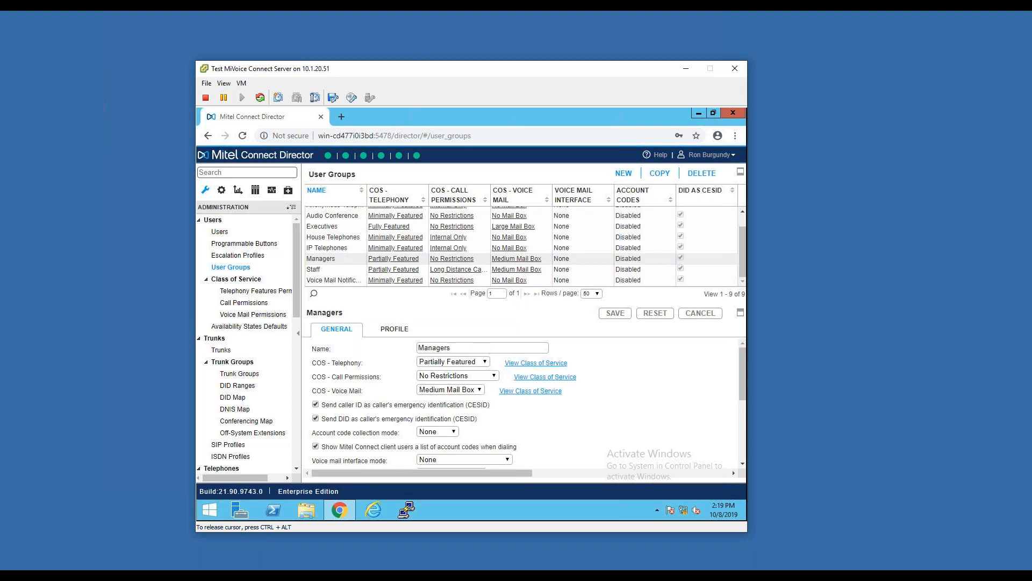
Examine the Managers group's outgoing trunk groups and its available music on hold choices
{"action": "scroll", "coordinate": [636, 398], "scroll_direction": "down", "scroll_amount": 1}
{"action": "scroll", "coordinate": [630, 378], "scroll_direction": "down", "scroll_amount": 1}
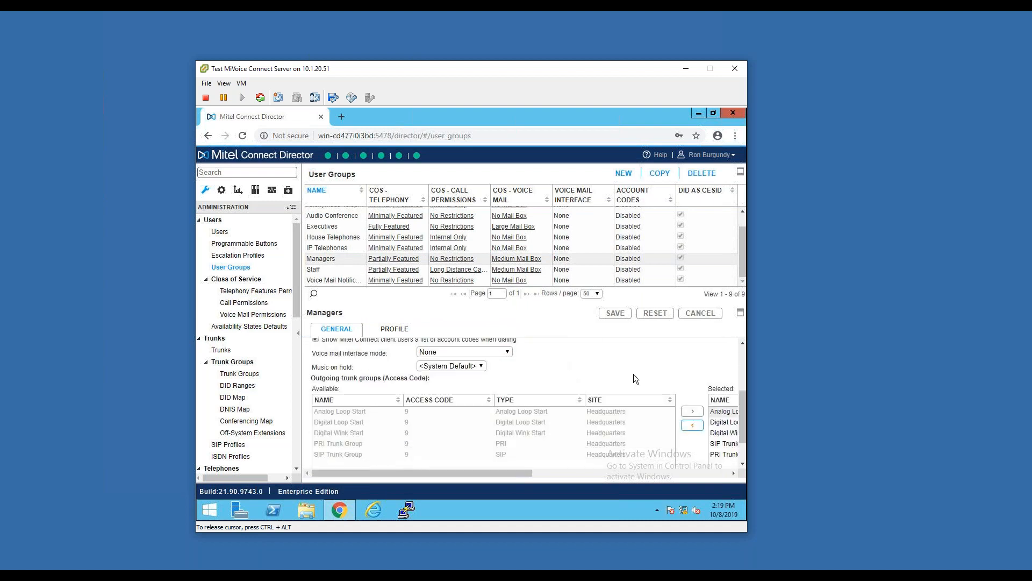
{"action": "scroll", "coordinate": [495, 393], "scroll_direction": "up", "scroll_amount": 1}
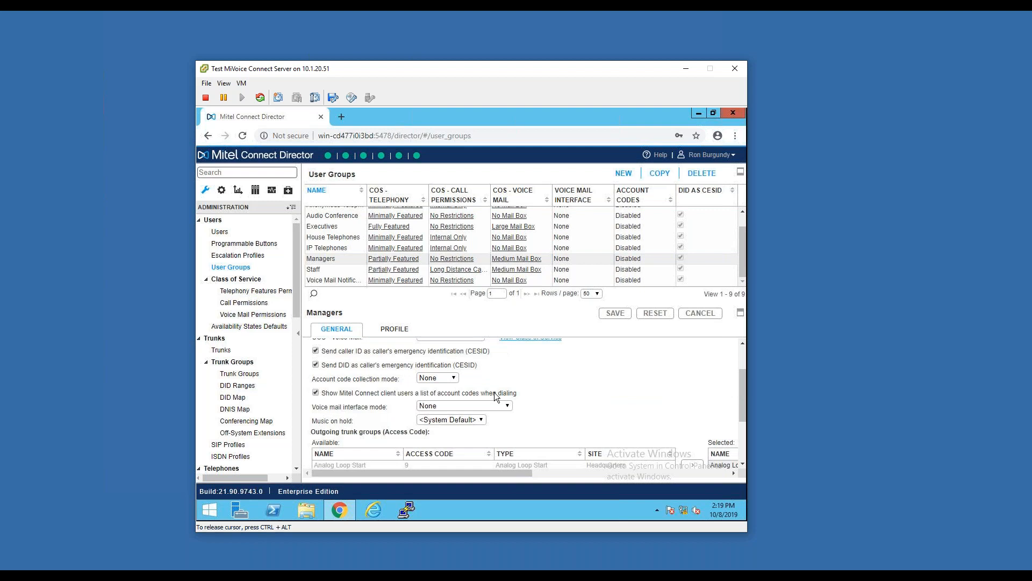
{"action": "left_click", "coordinate": [475, 422]}
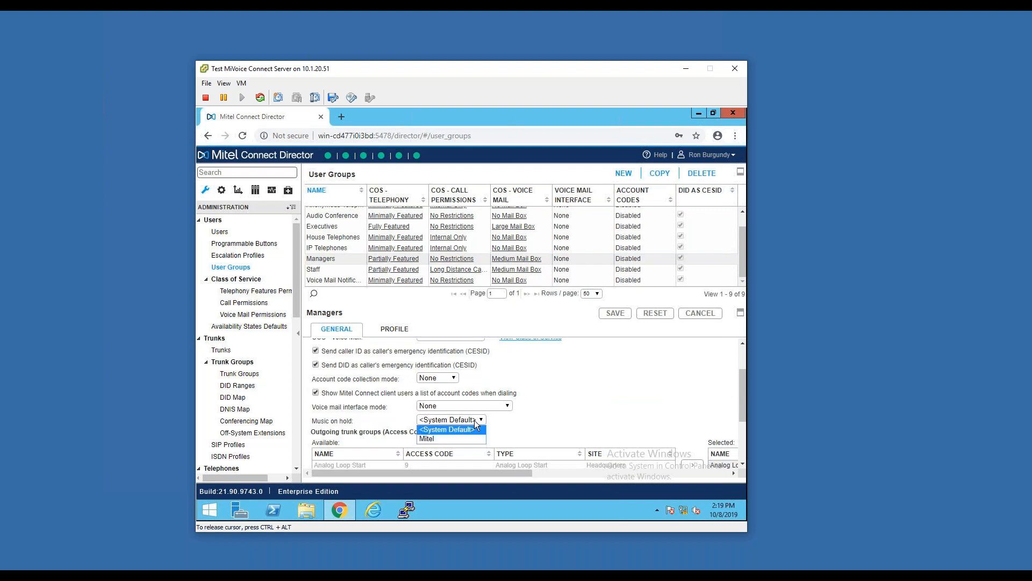
{"action": "left_click", "coordinate": [324, 420]}
{"action": "double_click", "coordinate": [324, 420]}
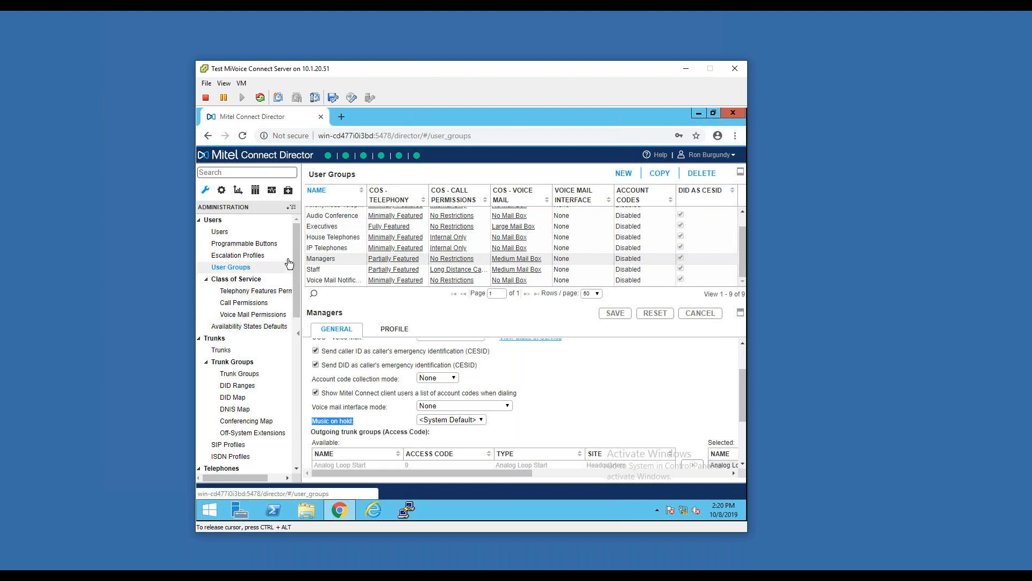
Open the extension lists and examine Test Extension List's available and selected extensions
{"action": "left_click_drag", "start_coordinate": [297, 269], "coordinate": [287, 407]}
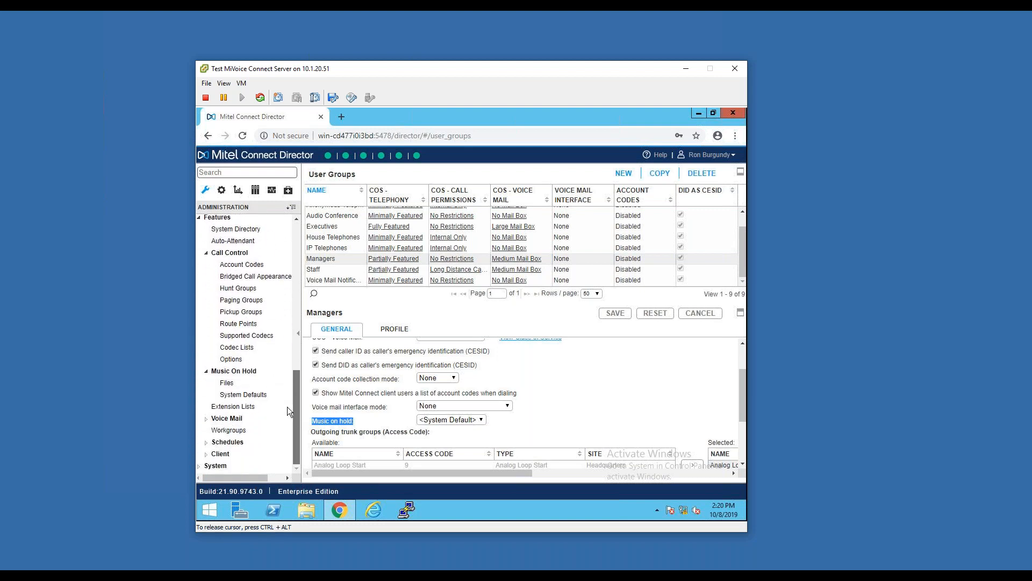
{"action": "left_click", "coordinate": [250, 410]}
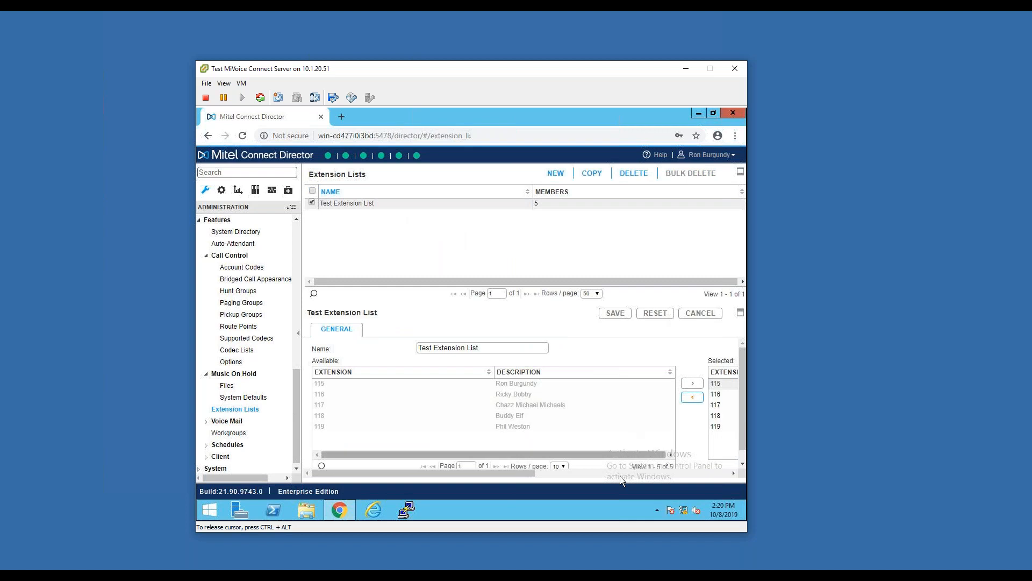
{"action": "left_click_drag", "start_coordinate": [528, 474], "coordinate": [471, 463]}
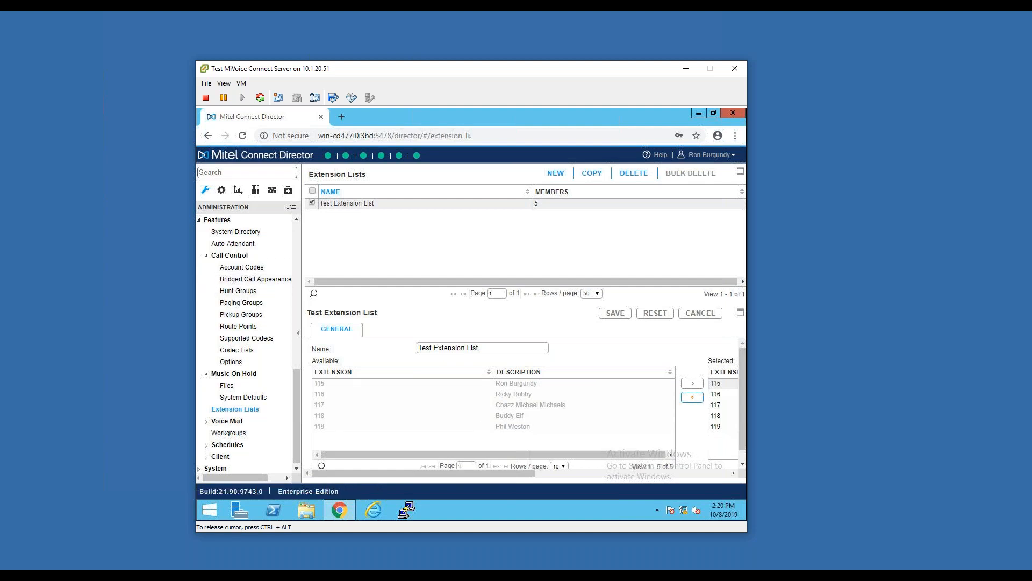
{"action": "left_click_drag", "start_coordinate": [540, 454], "coordinate": [650, 439]}
{"action": "left_click_drag", "start_coordinate": [550, 473], "coordinate": [722, 472]}
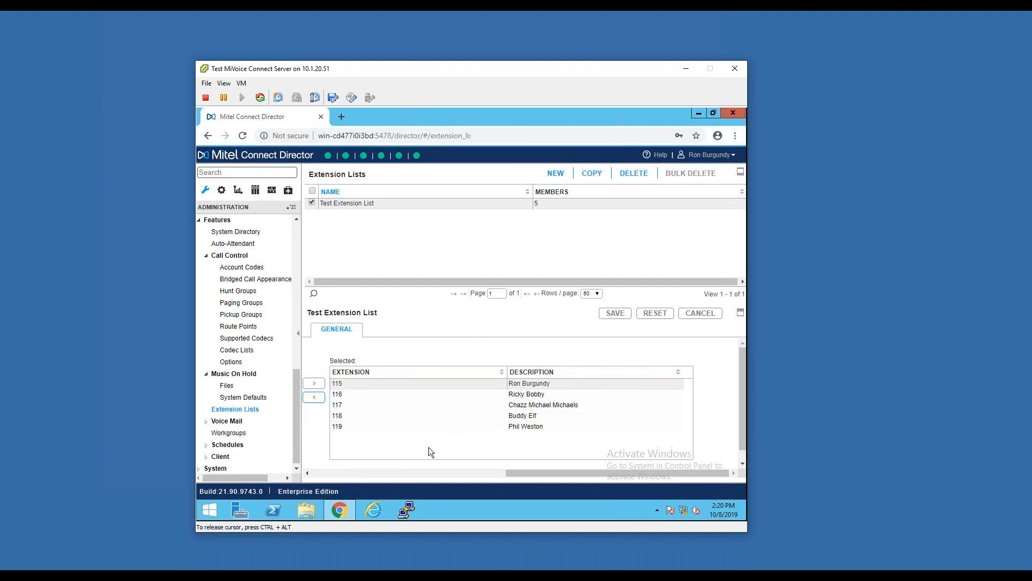
{"action": "left_click", "coordinate": [378, 473]}
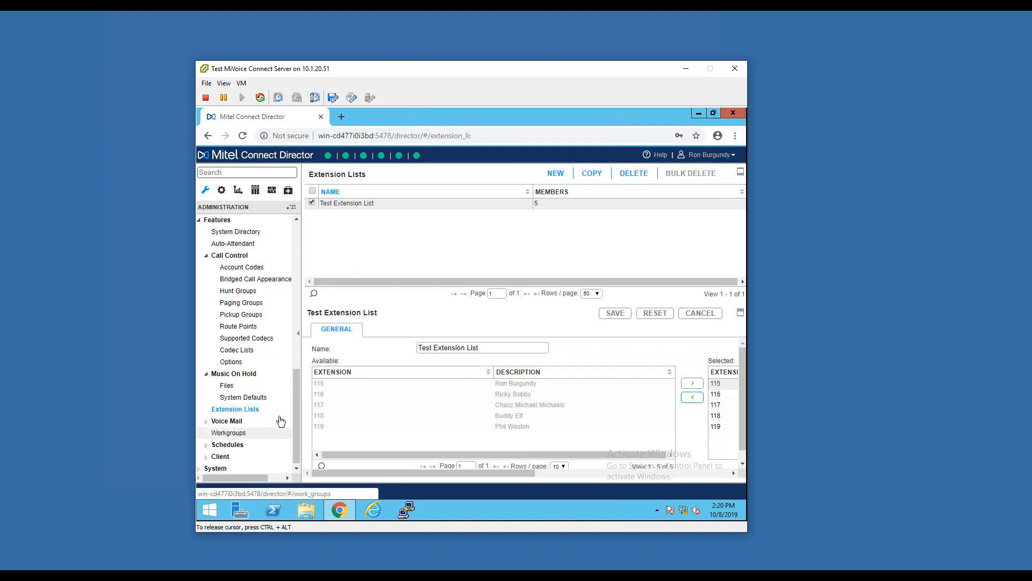
Open the voice mail options and review the minimum password length and minimum accepted message length settings
{"action": "left_click", "coordinate": [237, 421]}
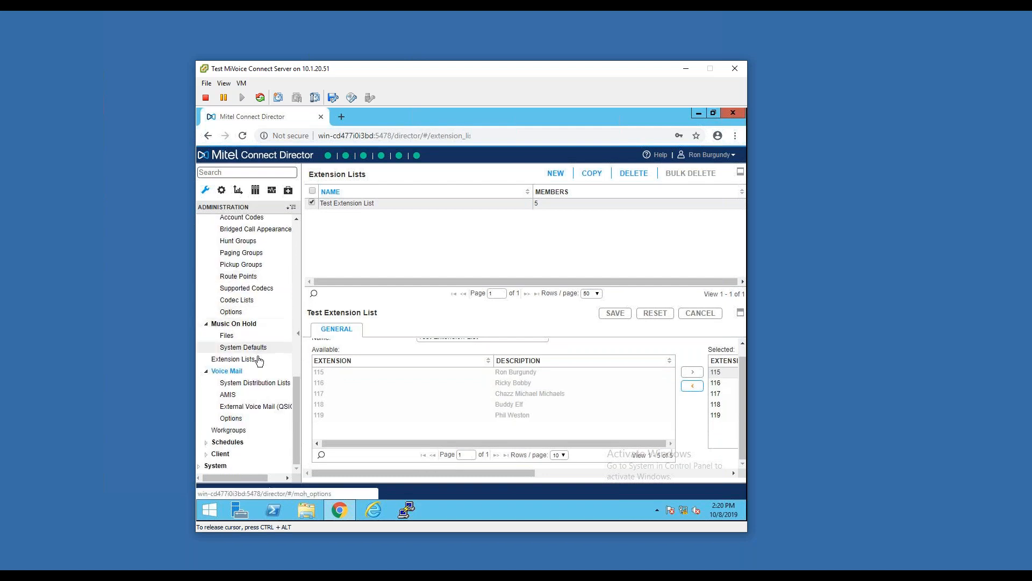
{"action": "left_click", "coordinate": [250, 421]}
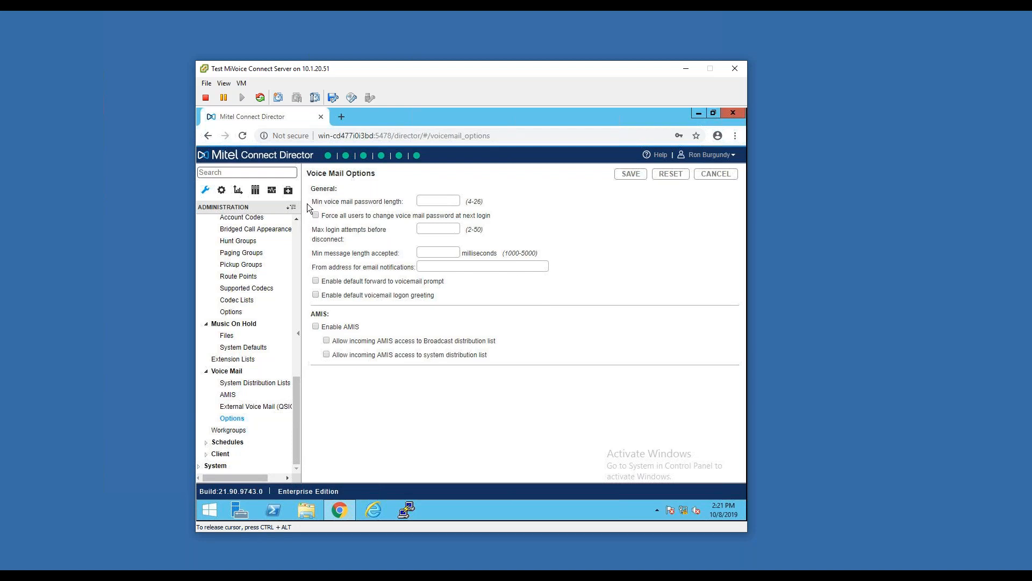
{"action": "left_click", "coordinate": [355, 203]}
{"action": "scroll", "coordinate": [268, 269], "scroll_direction": "up", "scroll_amount": 1}
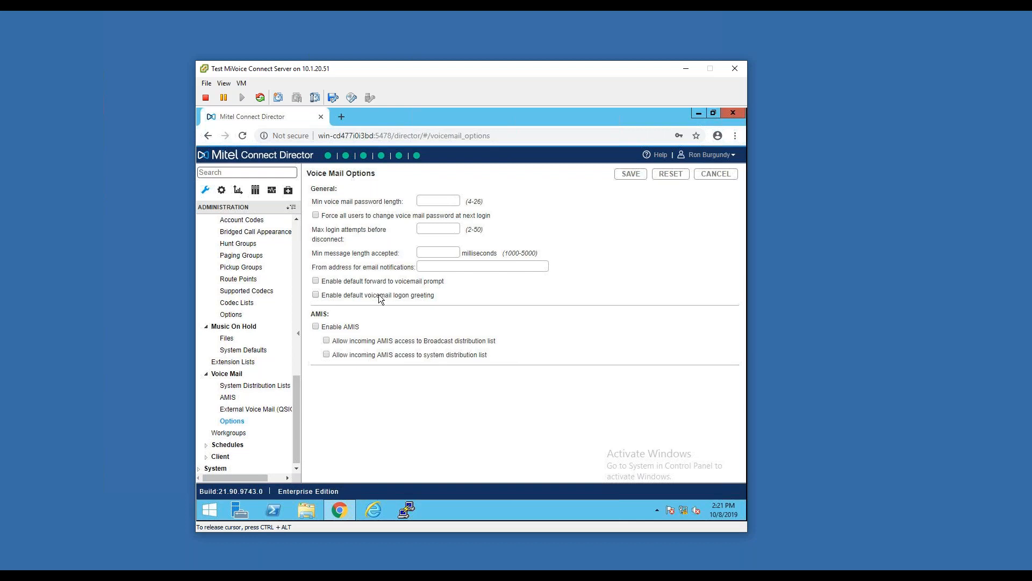
{"action": "left_click_drag", "start_coordinate": [312, 253], "coordinate": [476, 257]}
{"action": "left_click", "coordinate": [561, 306]}
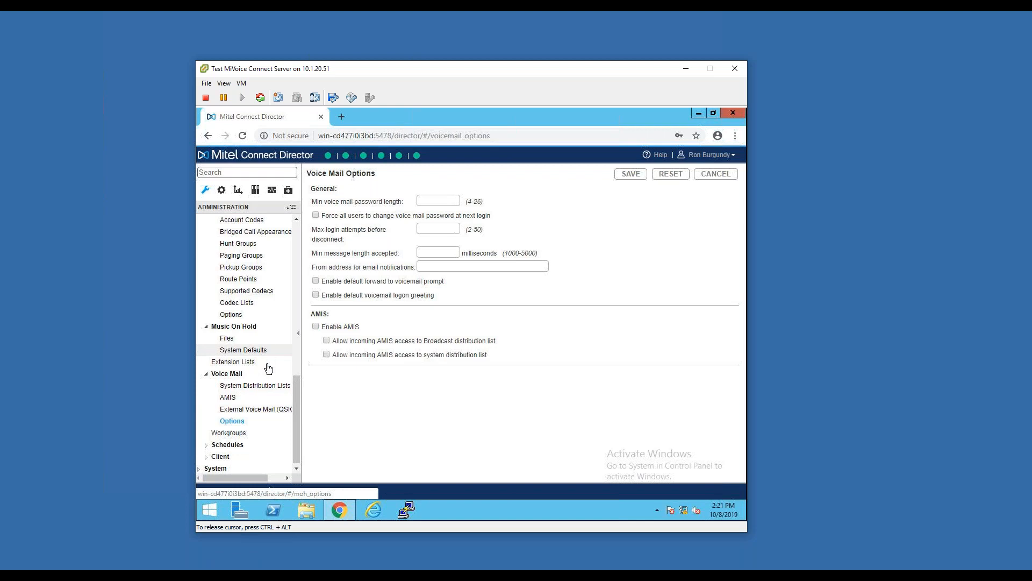
Open the workgroups and bring up a blank new workgroup form
{"action": "left_click", "coordinate": [241, 437]}
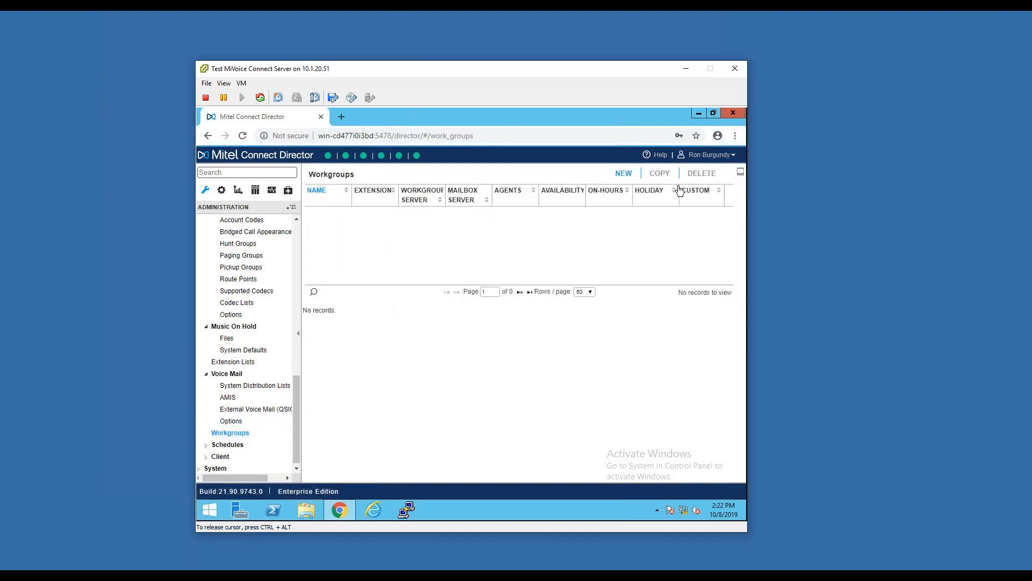
{"action": "left_click", "coordinate": [619, 176]}
{"action": "left_click", "coordinate": [622, 173]}
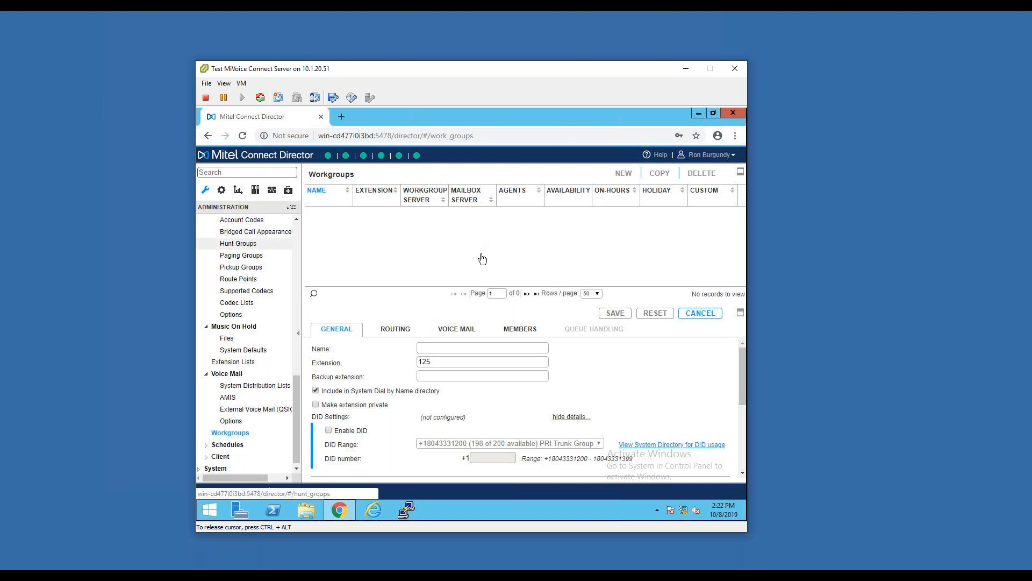
Go back to Test Hunt Group and review its distribution pattern, ring counts and call forward destinations for comparison
{"action": "scroll", "coordinate": [548, 437], "scroll_direction": "down", "scroll_amount": 2}
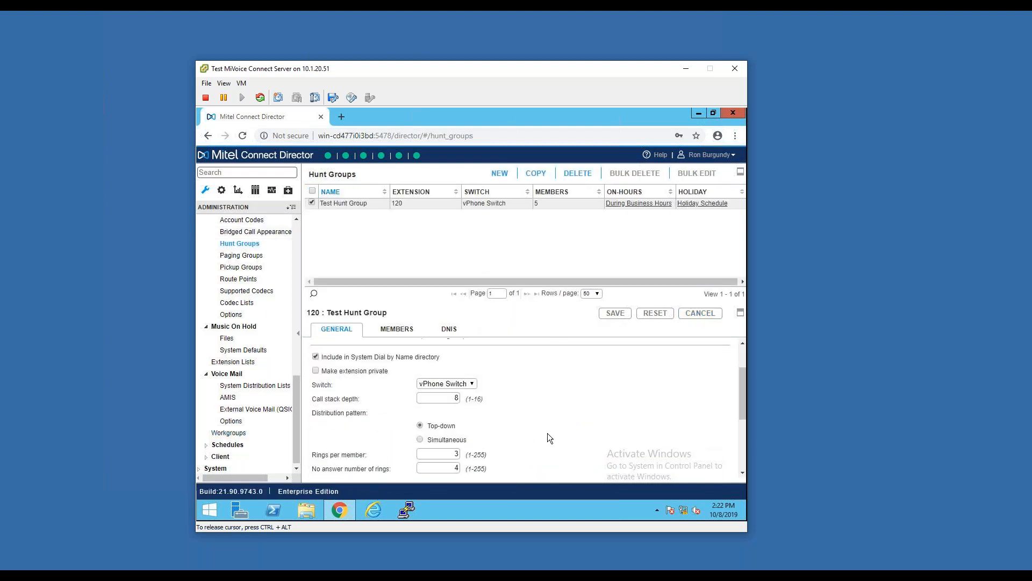
{"action": "scroll", "coordinate": [550, 437], "scroll_direction": "down", "scroll_amount": 1}
{"action": "scroll", "coordinate": [549, 428], "scroll_direction": "down", "scroll_amount": 1}
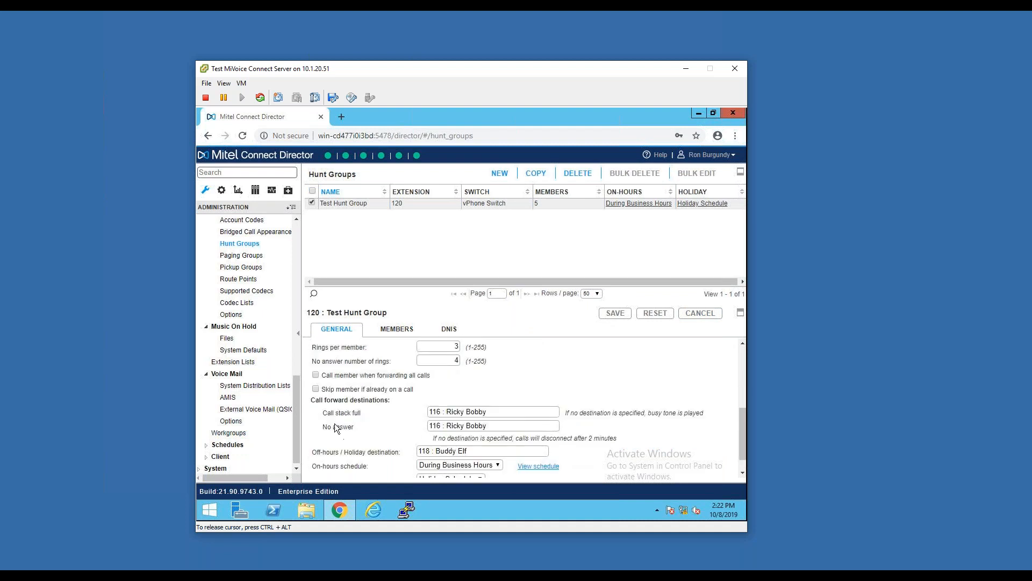
{"action": "scroll", "coordinate": [382, 394], "scroll_direction": "down", "scroll_amount": 1}
{"action": "left_click_drag", "start_coordinate": [322, 378], "coordinate": [452, 373]}
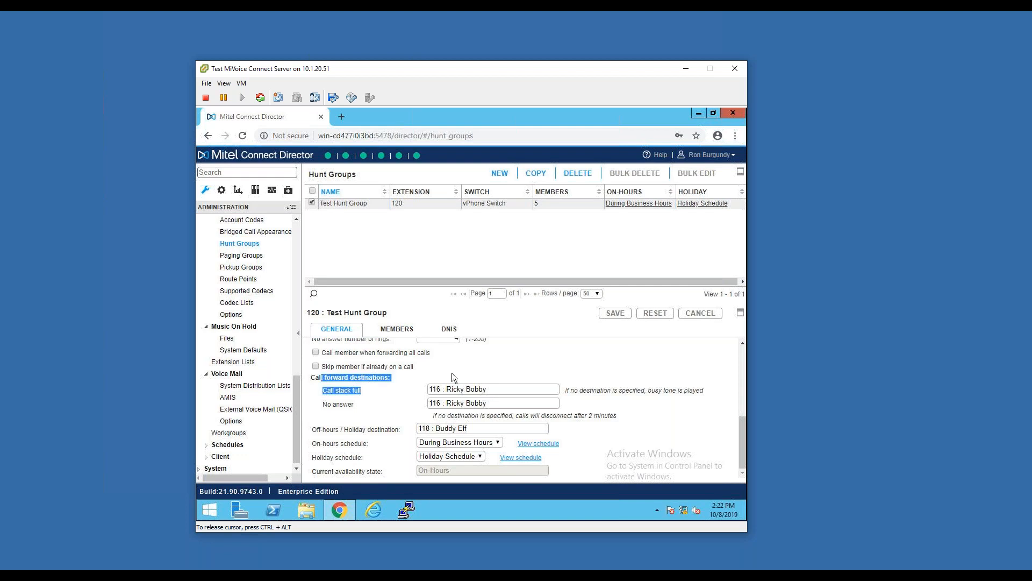
{"action": "left_click", "coordinate": [501, 363]}
{"action": "scroll", "coordinate": [503, 360], "scroll_direction": "up", "scroll_amount": 2}
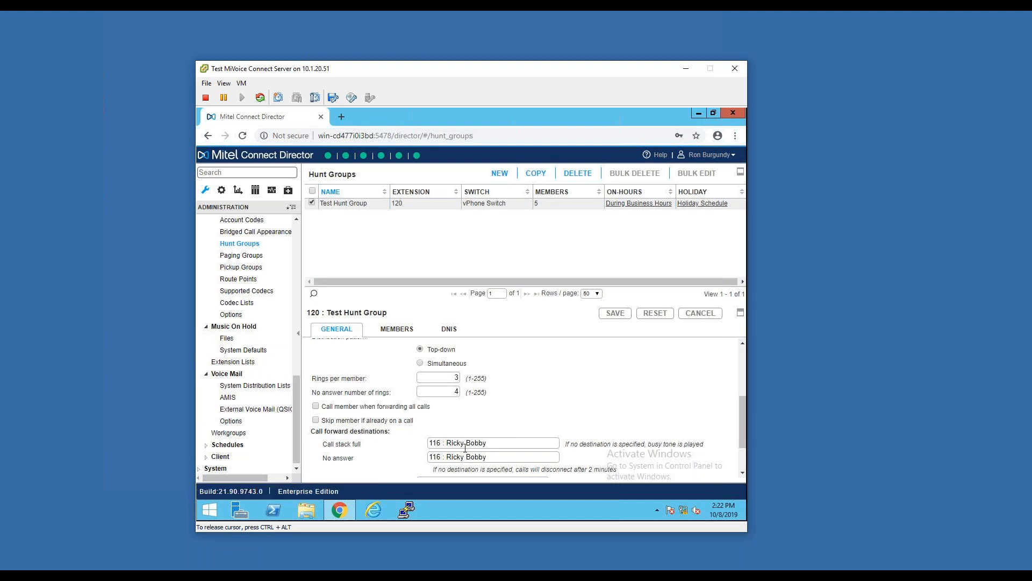
Return to the workgroups, start a new workgroup, and expand its details to view the general settings
{"action": "scroll", "coordinate": [270, 339], "scroll_direction": "down", "scroll_amount": 1}
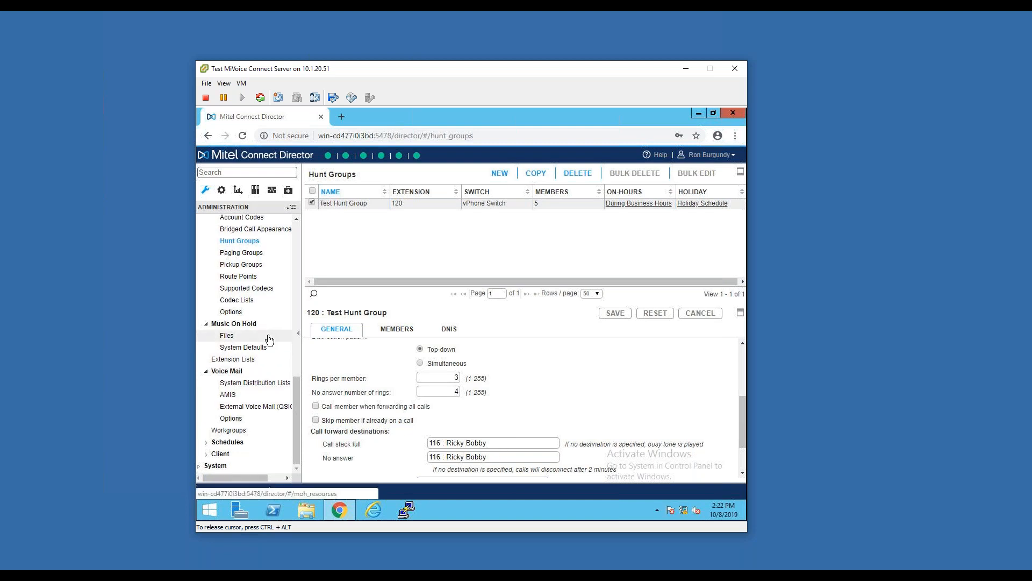
{"action": "left_click", "coordinate": [234, 430]}
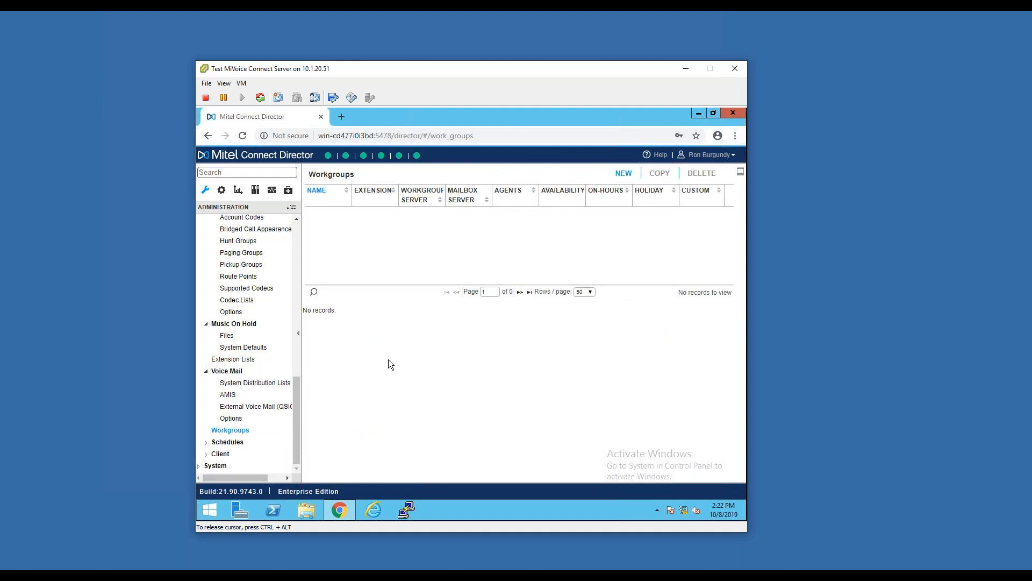
{"action": "left_click", "coordinate": [624, 173]}
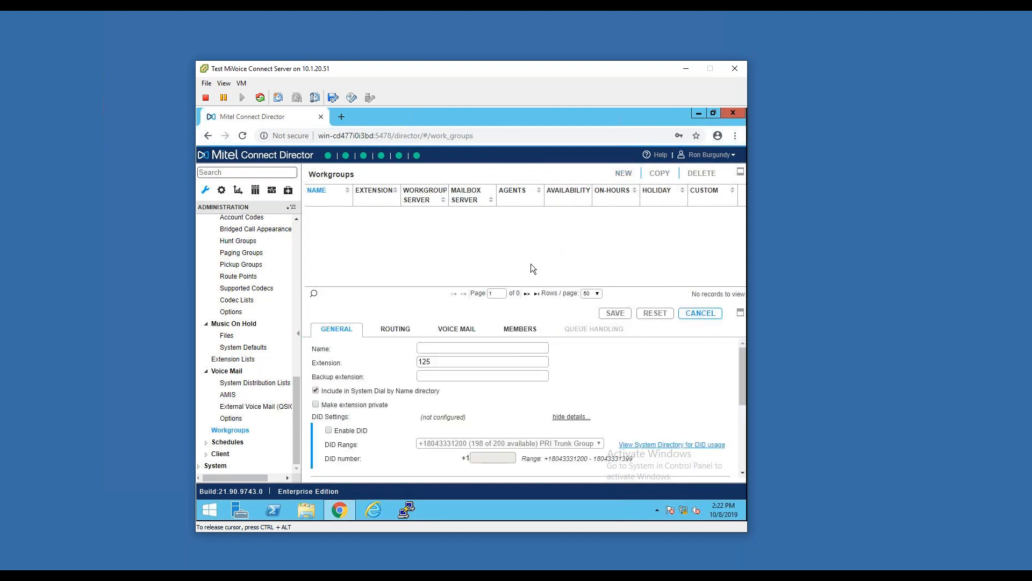
{"action": "left_click", "coordinate": [740, 312]}
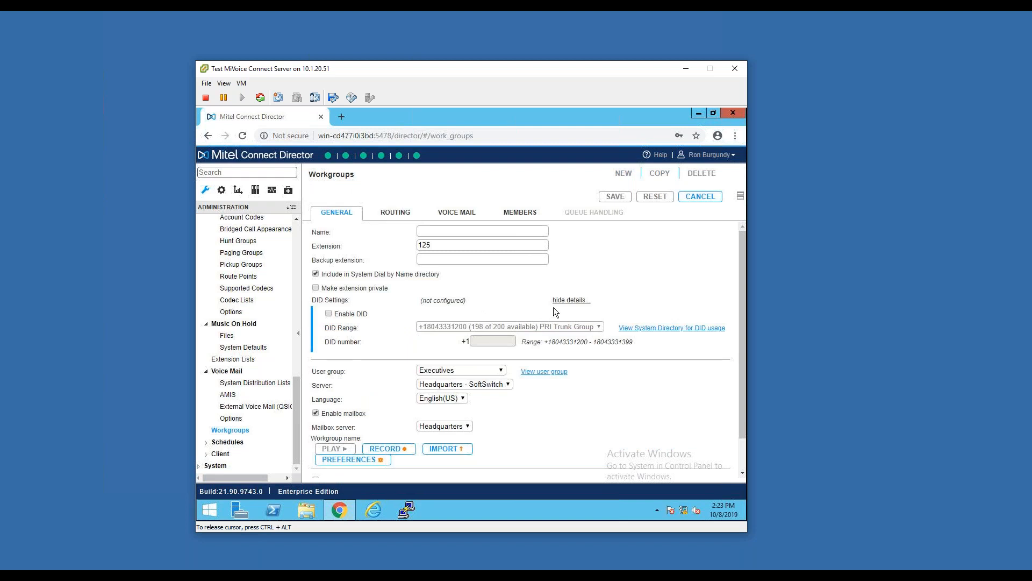
Review the new workgroup's remaining general settings, including user group, mailbox server, automatic agent logout and wrap up time
{"action": "scroll", "coordinate": [581, 328], "scroll_direction": "down", "scroll_amount": 1}
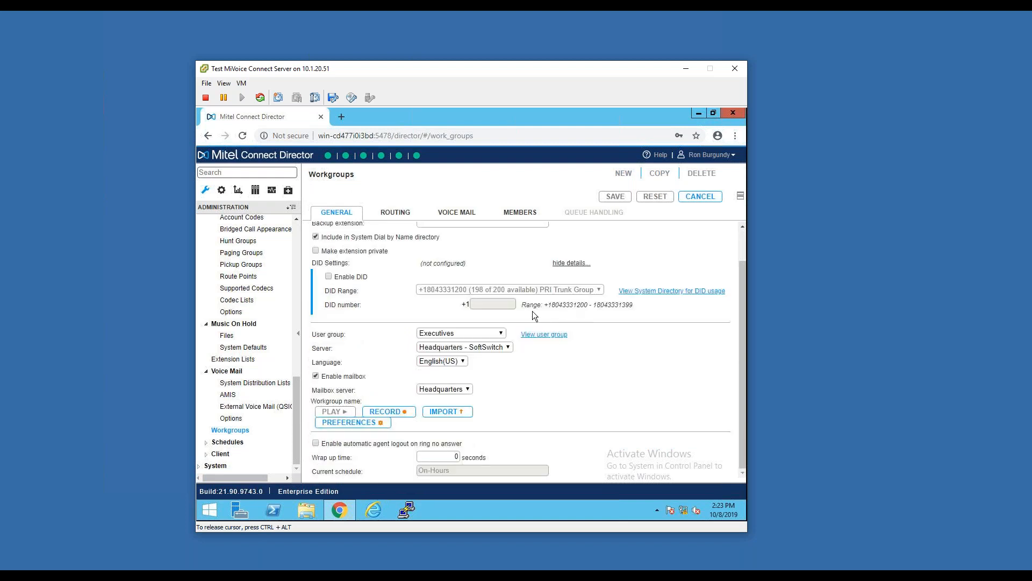
{"action": "scroll", "coordinate": [532, 311], "scroll_direction": "up", "scroll_amount": 1}
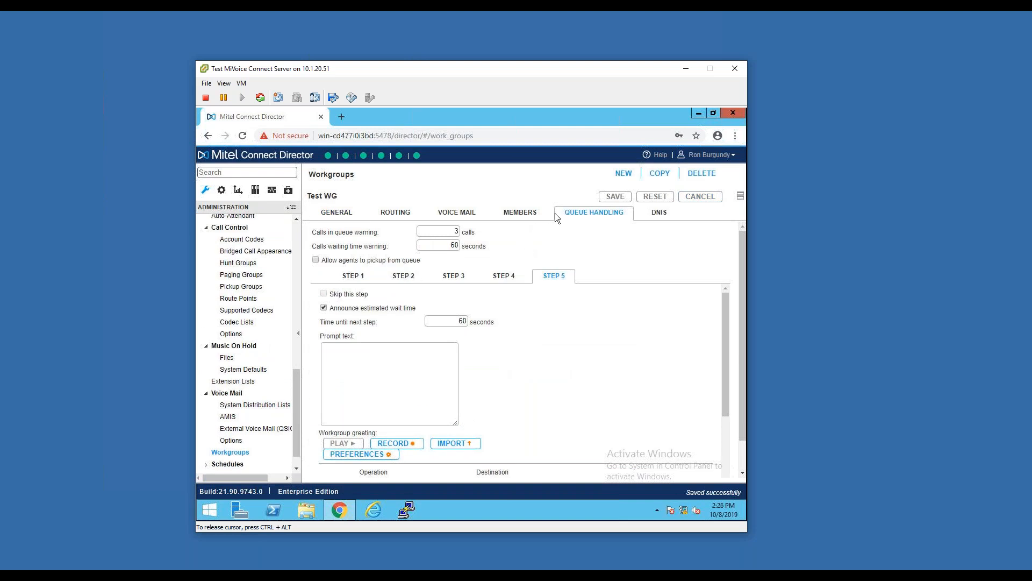
Review Test WG's on-hours routing, including the distribution patterns, call forward conditions, ring counts, logged-out handling and workgroup greeting
{"action": "left_click", "coordinate": [400, 216]}
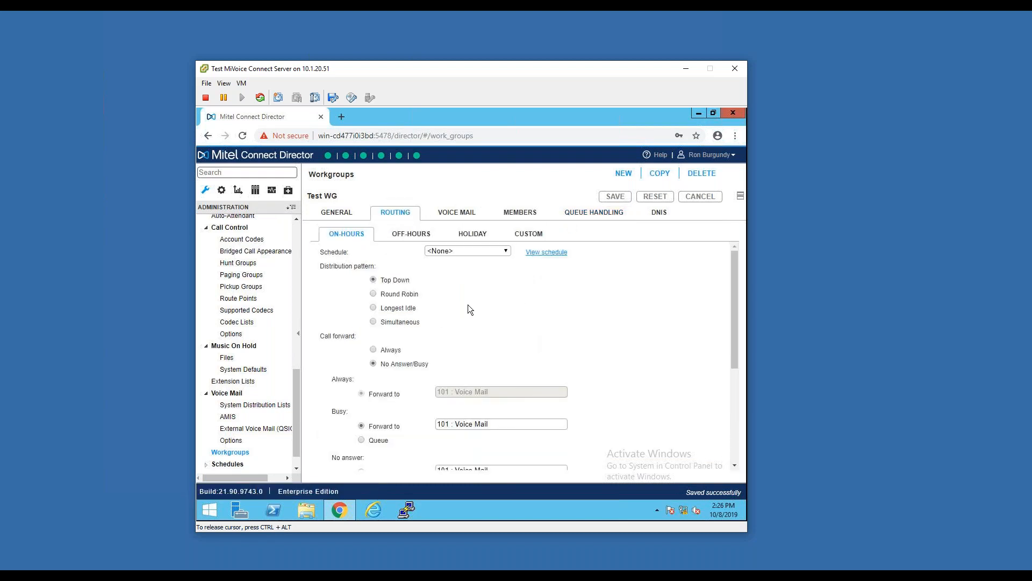
{"action": "scroll", "coordinate": [425, 315], "scroll_direction": "down", "scroll_amount": 3}
{"action": "scroll", "coordinate": [421, 317], "scroll_direction": "up", "scroll_amount": 3}
{"action": "triple_click", "coordinate": [411, 280]}
{"action": "left_click_drag", "start_coordinate": [420, 321], "coordinate": [375, 323]}
{"action": "scroll", "coordinate": [559, 337], "scroll_direction": "down", "scroll_amount": 2}
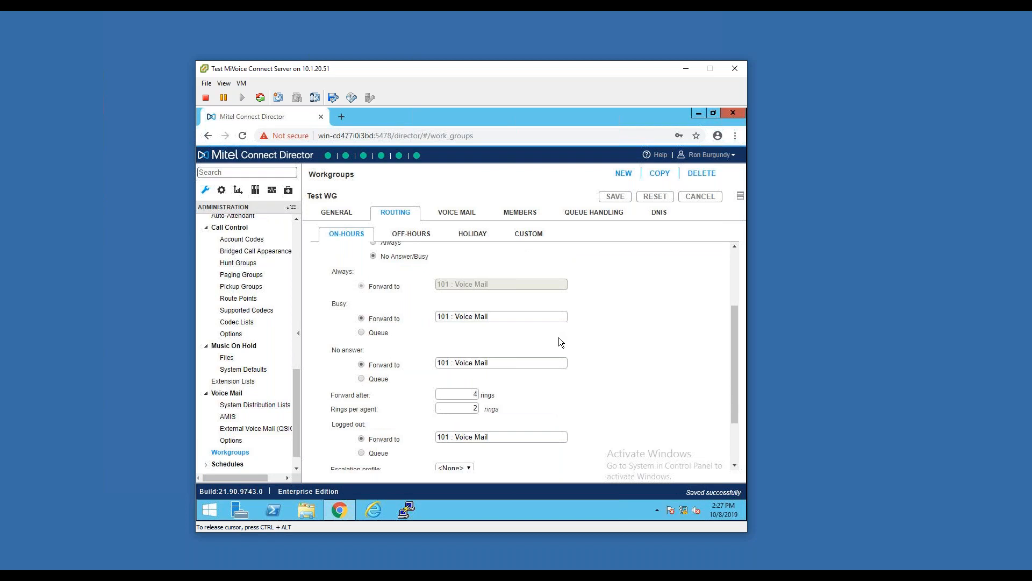
{"action": "scroll", "coordinate": [614, 303], "scroll_direction": "down", "scroll_amount": 2}
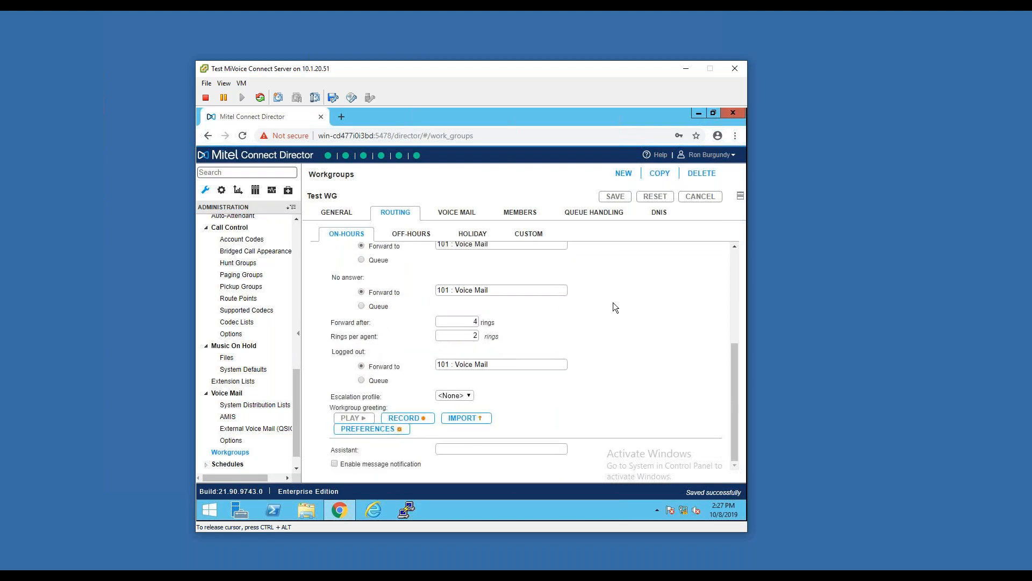
{"action": "scroll", "coordinate": [612, 303], "scroll_direction": "up", "scroll_amount": 5}
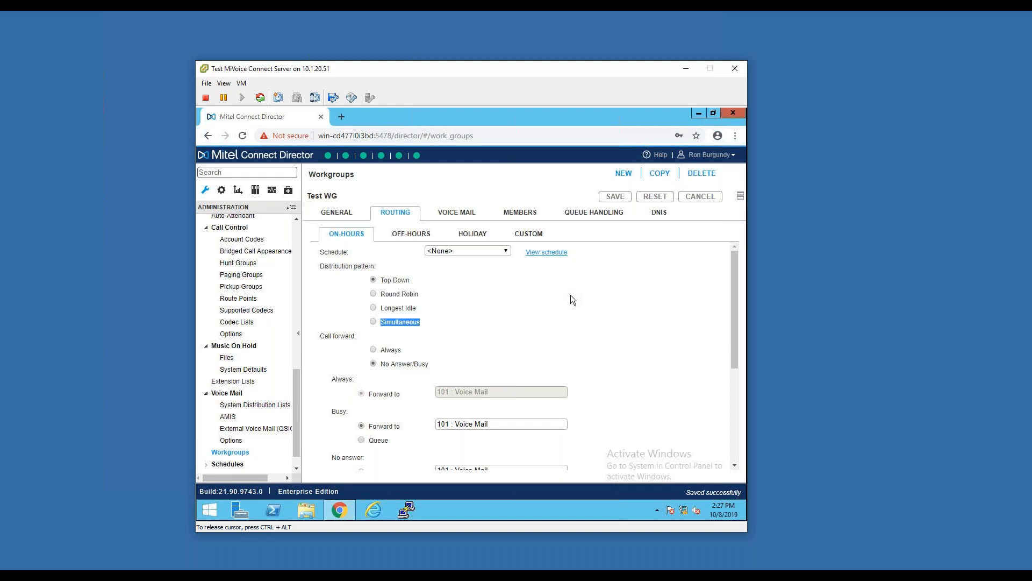
Open the on-hours schedules and examine the During Business Hours schedule's time zone, days and Monday start time selector
{"action": "scroll", "coordinate": [297, 299], "scroll_direction": "down", "scroll_amount": 2}
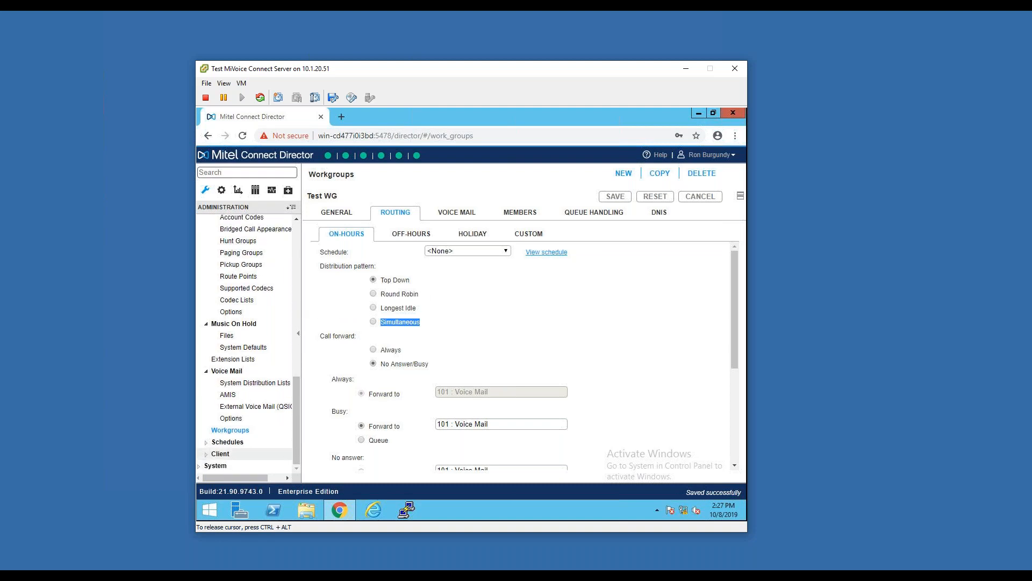
{"action": "left_click", "coordinate": [229, 442]}
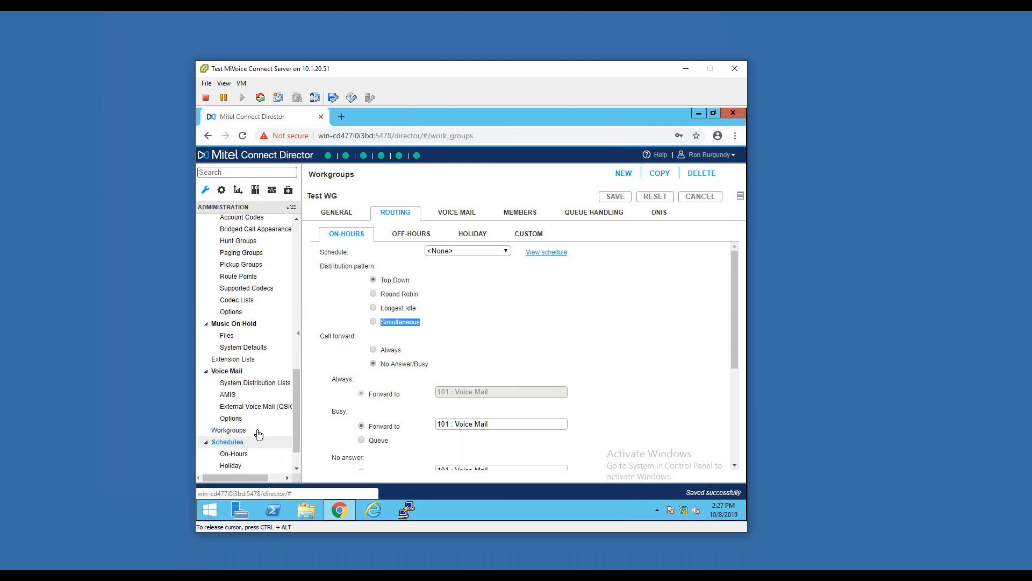
{"action": "scroll", "coordinate": [269, 418], "scroll_direction": "down", "scroll_amount": 2}
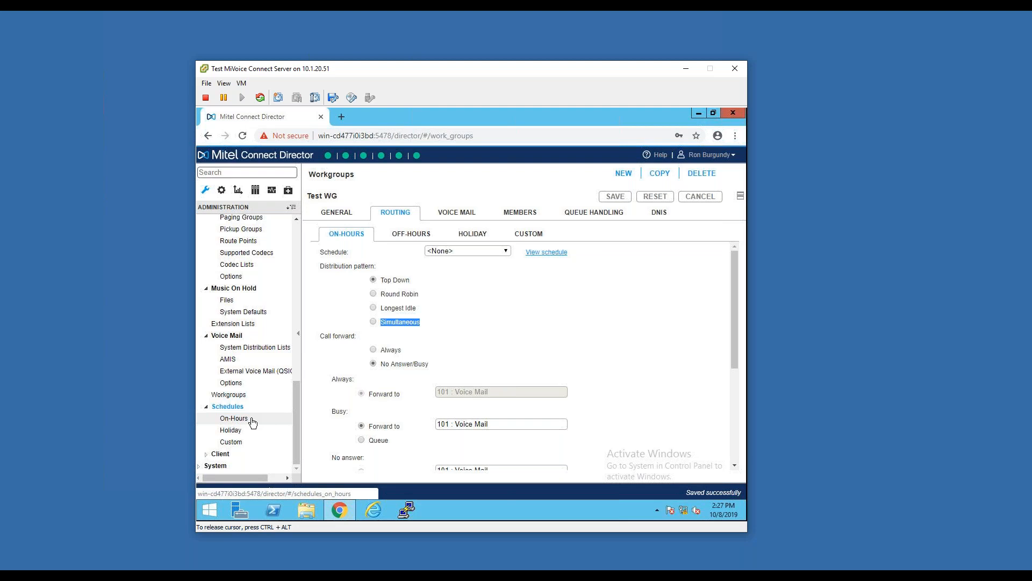
{"action": "left_click", "coordinate": [251, 420]}
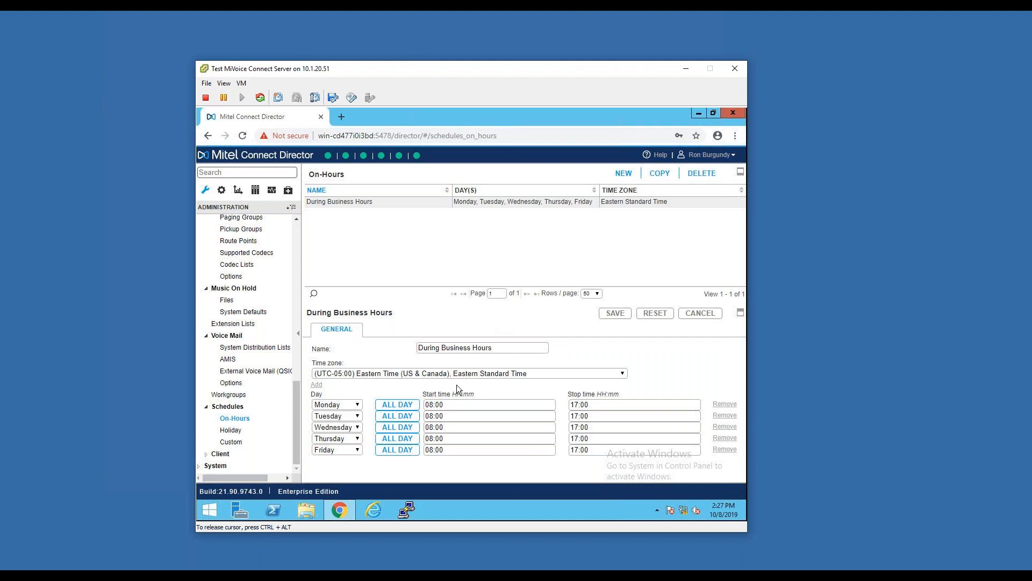
{"action": "left_click", "coordinate": [419, 405]}
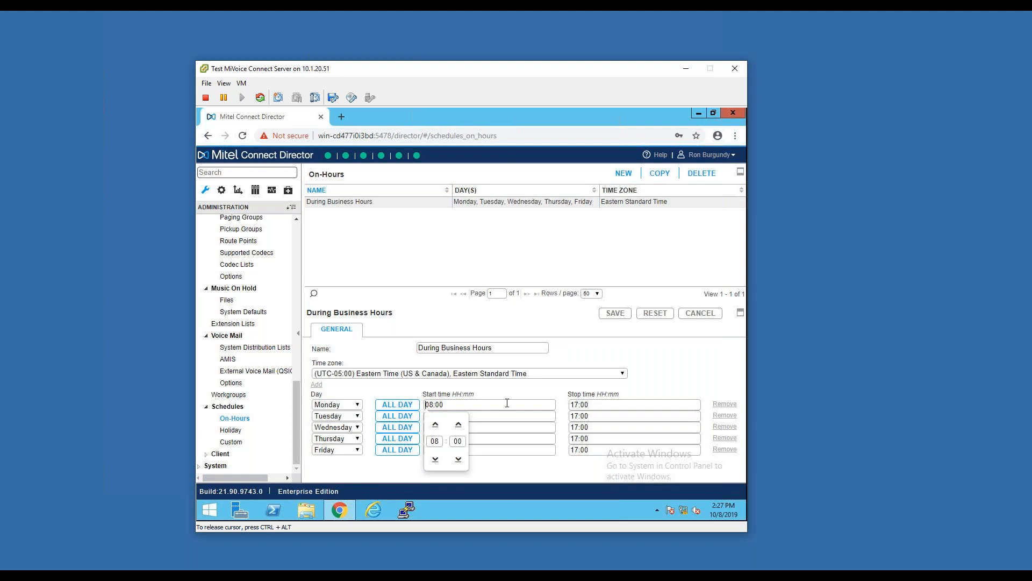
{"action": "left_click", "coordinate": [582, 350]}
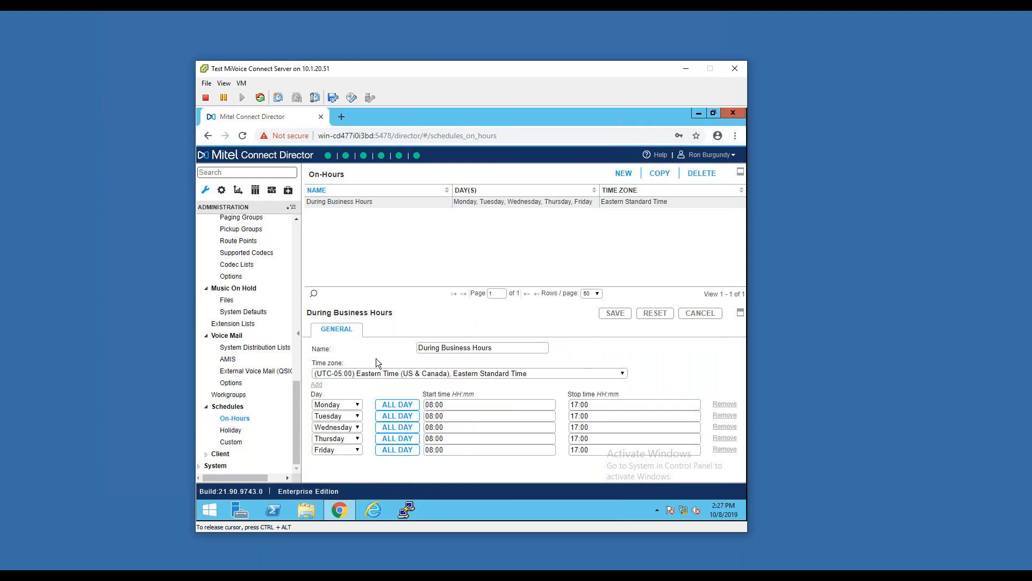
Open the holiday schedules to examine the Holiday Schedule entry
{"action": "left_click", "coordinate": [239, 432]}
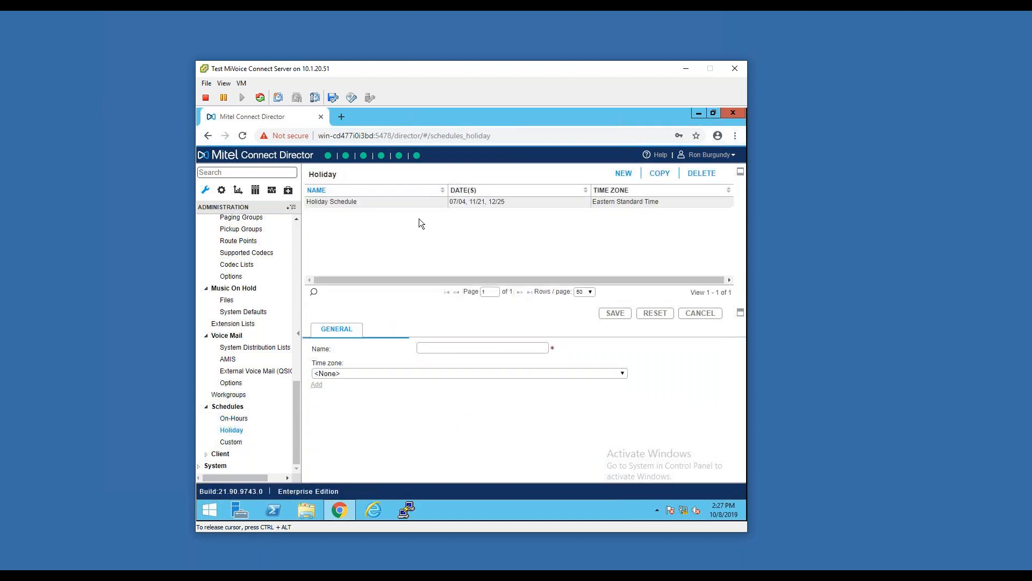
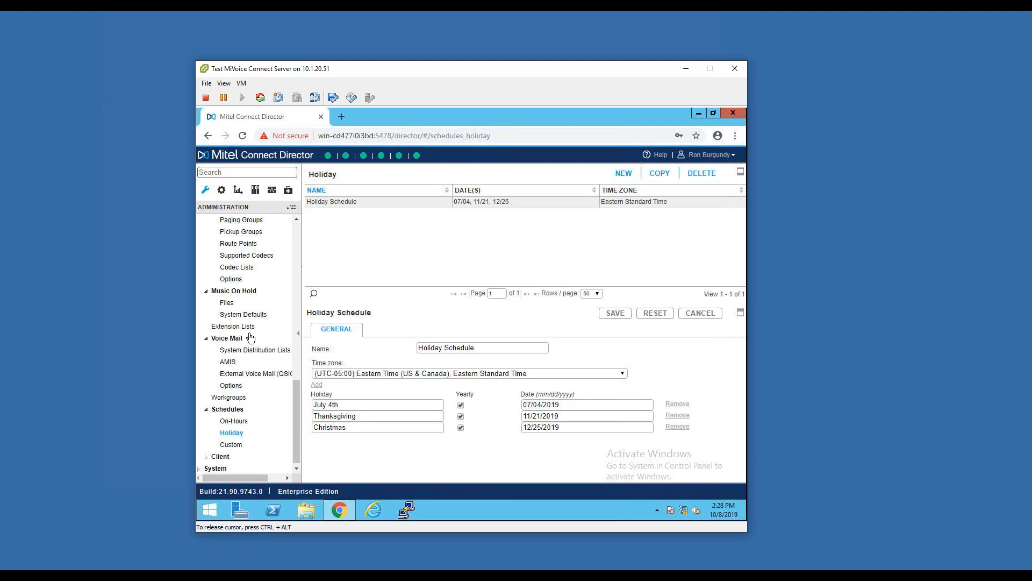
Create and save a new holiday schedule named 2nd Holiday Schedule, and select it in the holiday list
{"action": "left_click", "coordinate": [624, 174]}
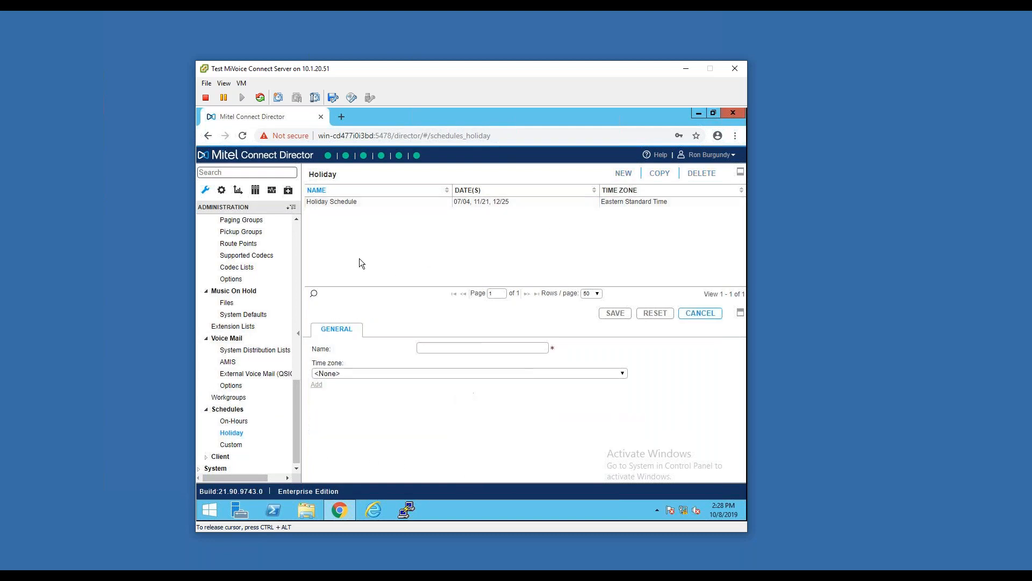
{"action": "left_click", "coordinate": [444, 346]}
{"action": "type", "text": "2nd Holiday Schedule"}
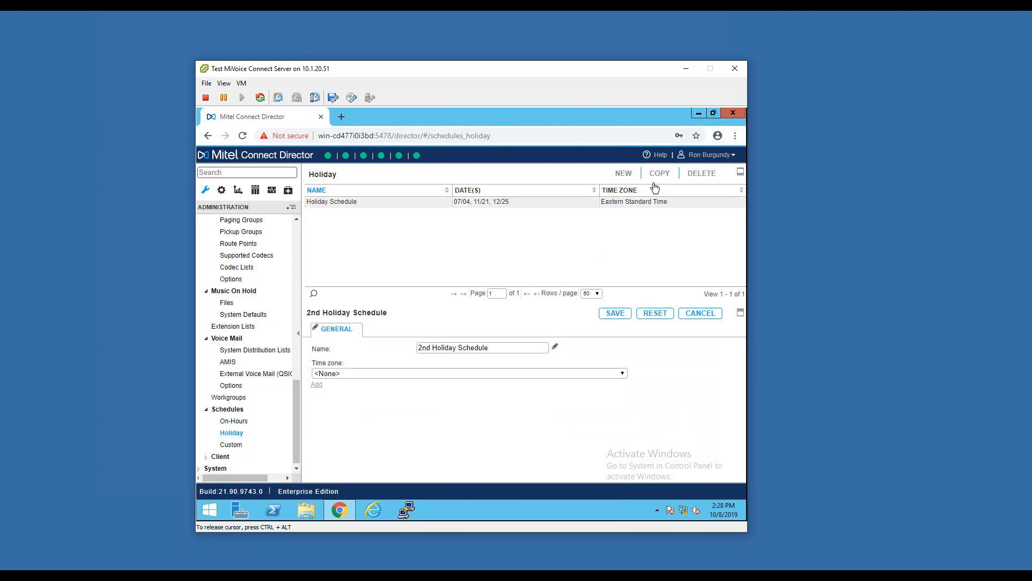
{"action": "left_click", "coordinate": [616, 313]}
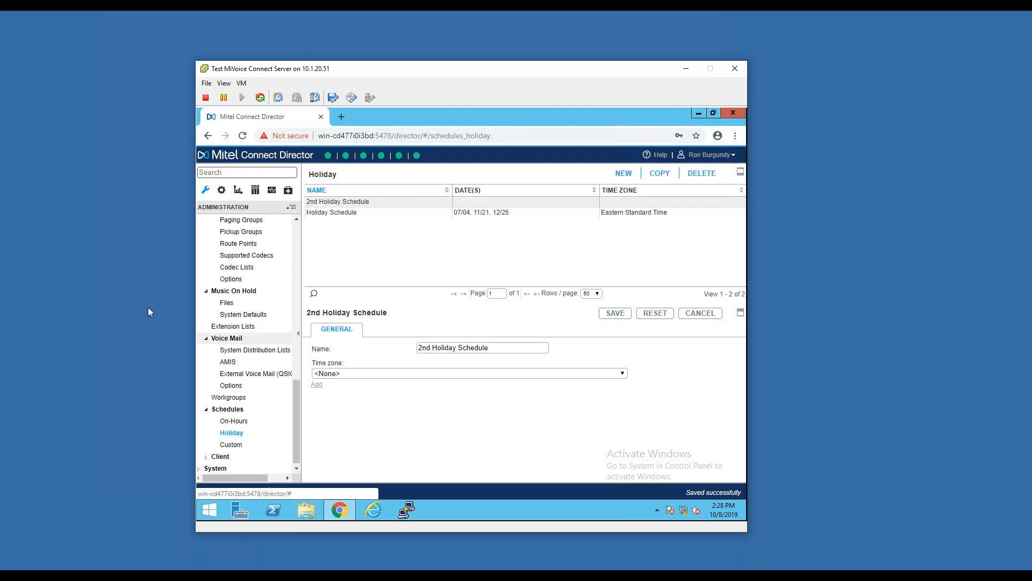
{"action": "left_click", "coordinate": [336, 213]}
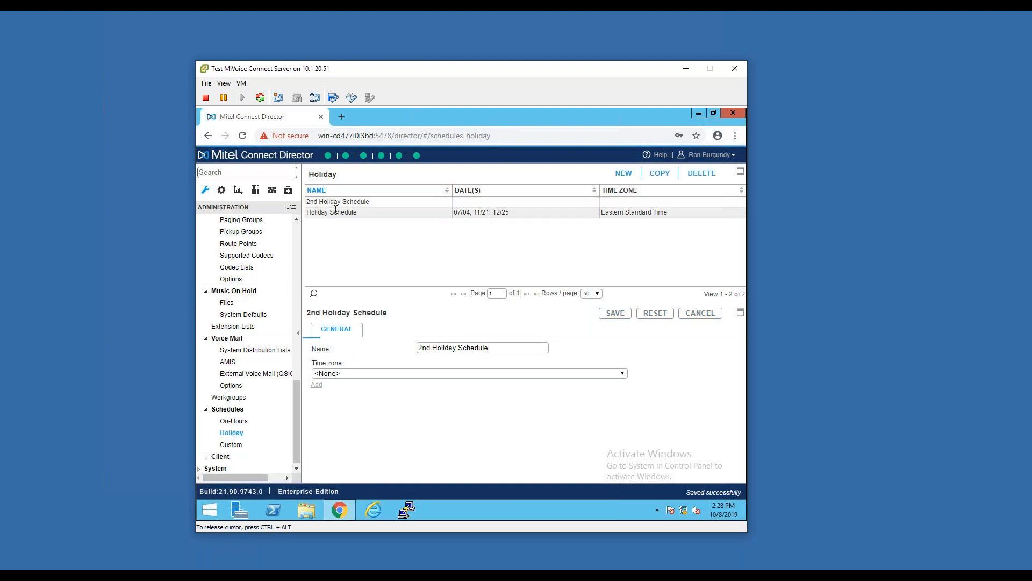
{"action": "left_click", "coordinate": [336, 202]}
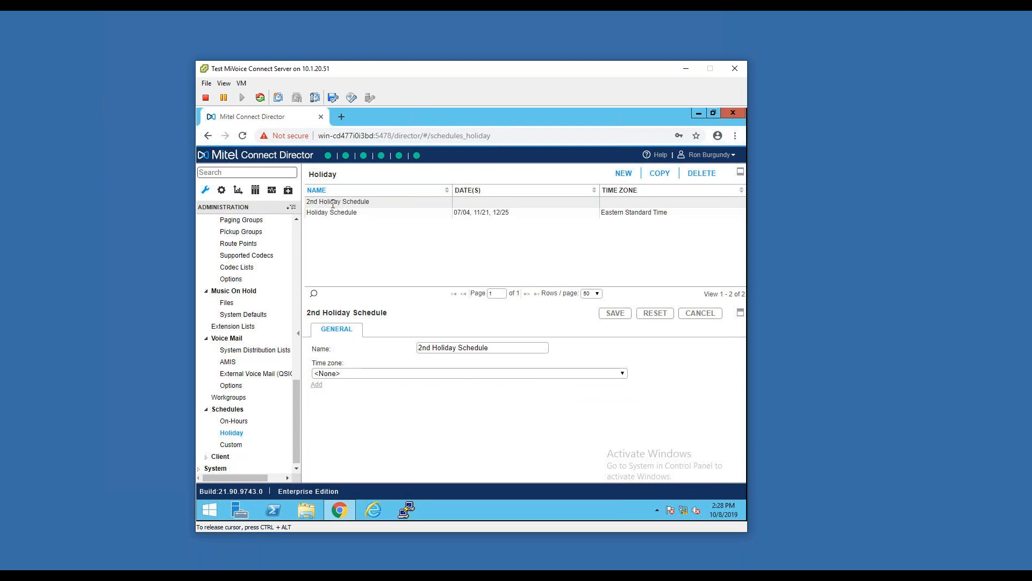
Choose Holiday Schedule as the holiday routing schedule of the Test WG workgroup, and return to the holiday schedules without saving
{"action": "scroll", "coordinate": [250, 295], "scroll_direction": "up", "scroll_amount": 2}
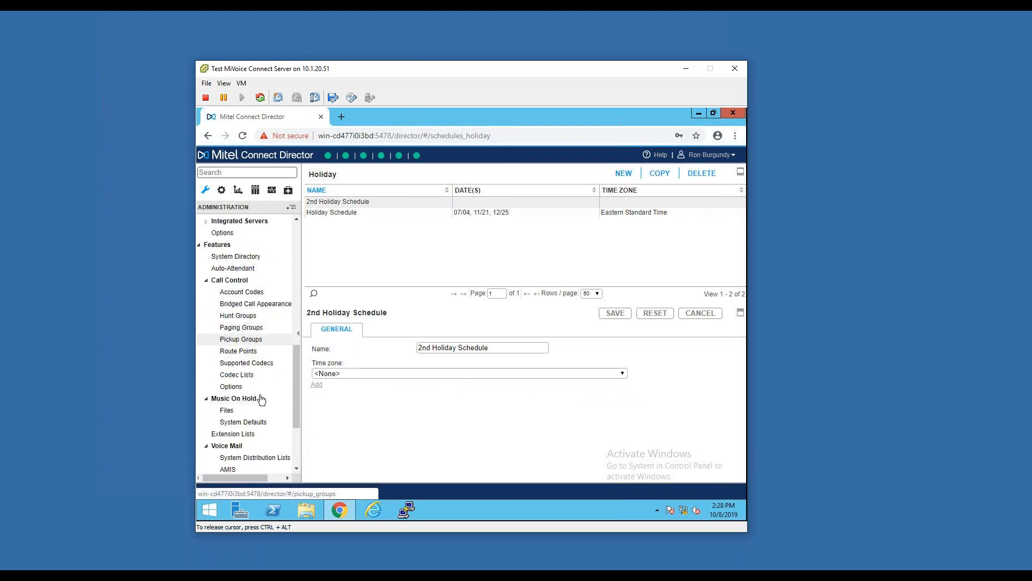
{"action": "scroll", "coordinate": [261, 401], "scroll_direction": "down", "scroll_amount": 2}
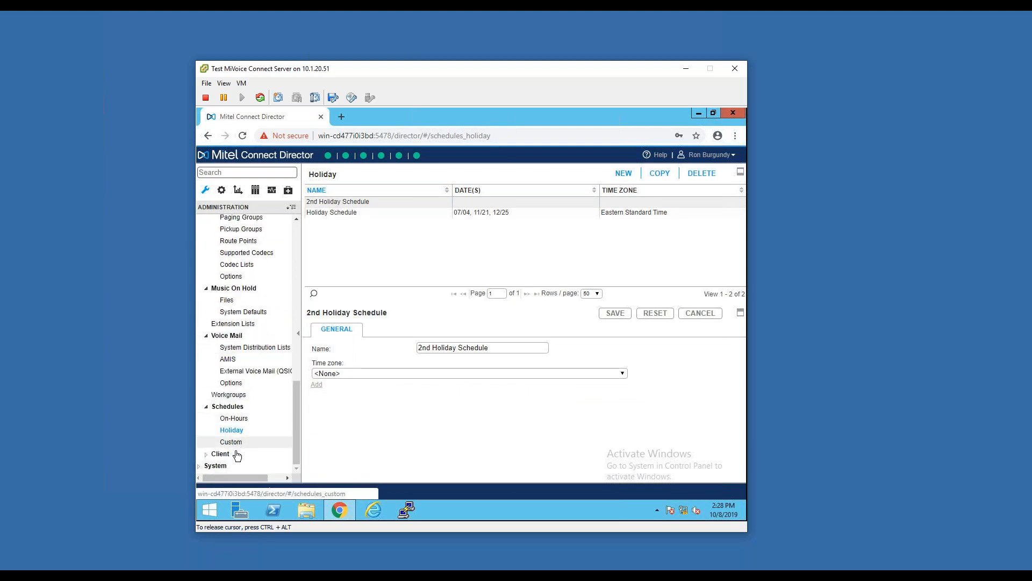
{"action": "left_click", "coordinate": [236, 396]}
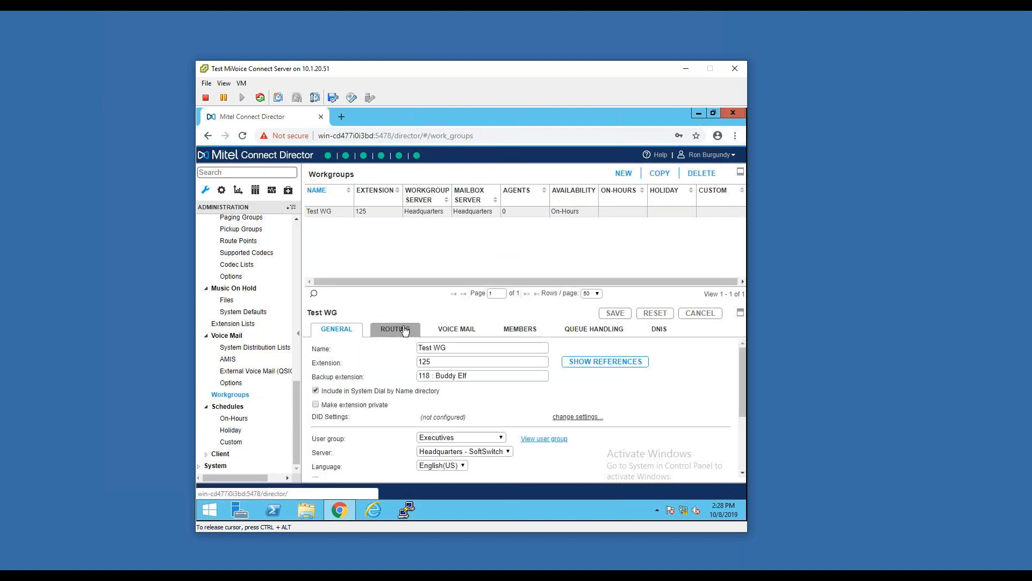
{"action": "scroll", "coordinate": [672, 401], "scroll_direction": "down", "scroll_amount": 2}
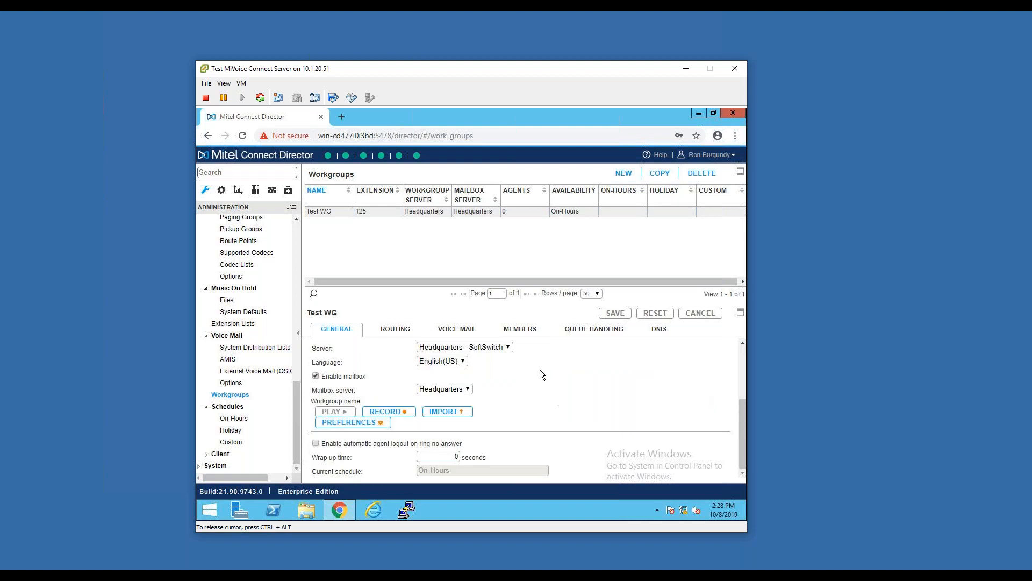
{"action": "scroll", "coordinate": [495, 397], "scroll_direction": "up", "scroll_amount": 2}
{"action": "scroll", "coordinate": [484, 387], "scroll_direction": "down", "scroll_amount": 1}
{"action": "left_click", "coordinate": [395, 328]}
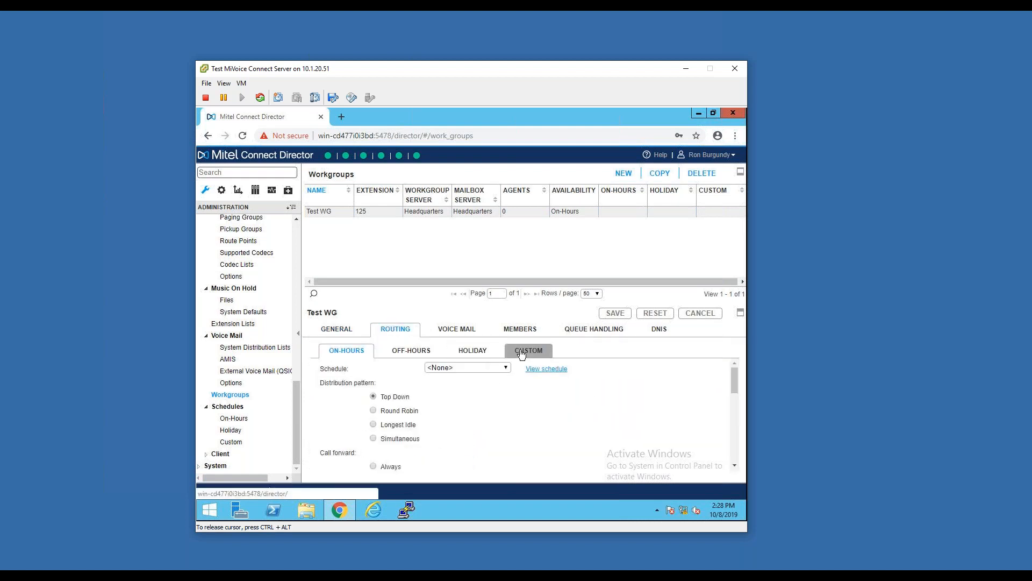
{"action": "left_click", "coordinate": [473, 350]}
{"action": "left_click", "coordinate": [464, 366]}
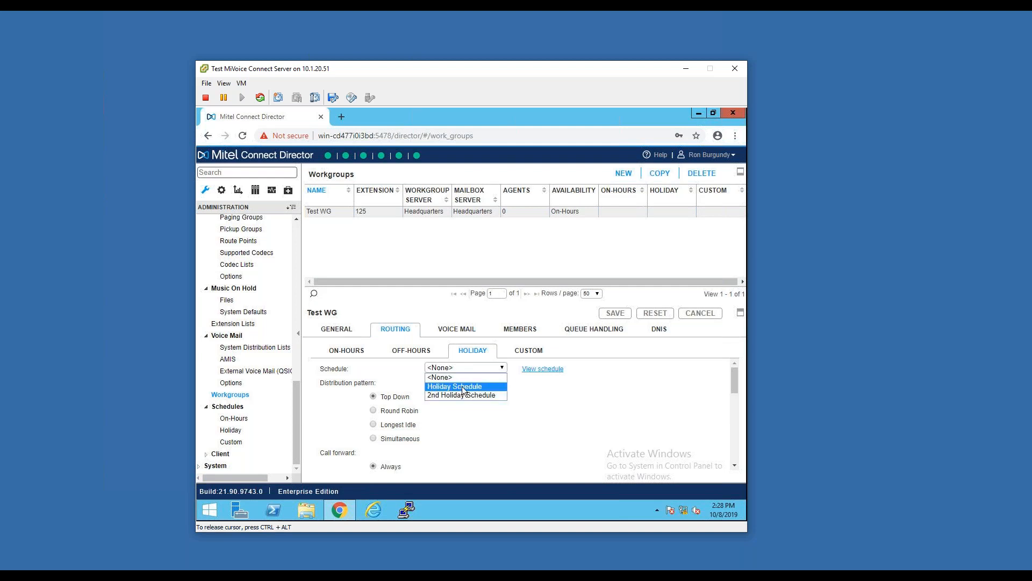
{"action": "left_click", "coordinate": [460, 386]}
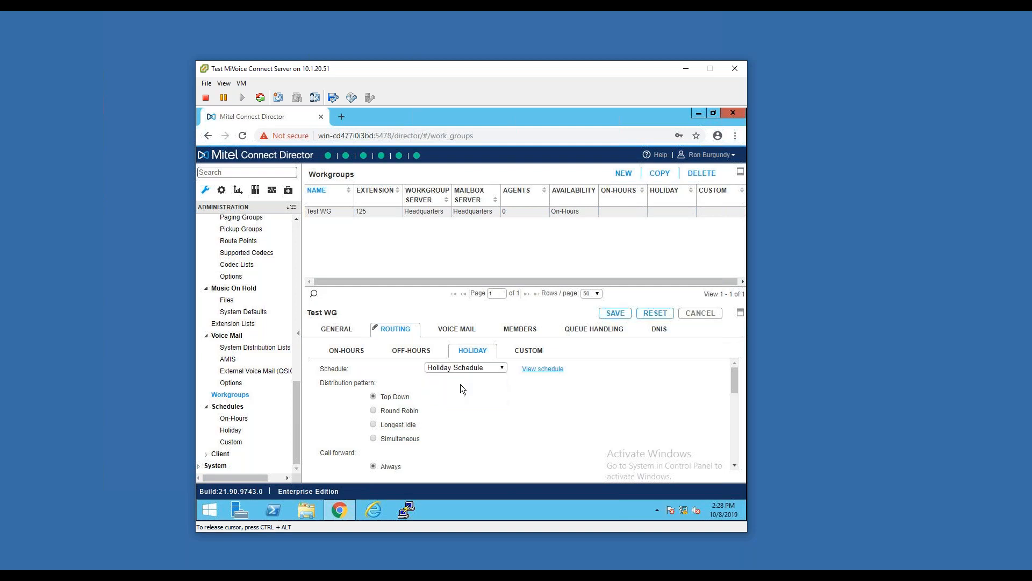
{"action": "left_click", "coordinate": [233, 433]}
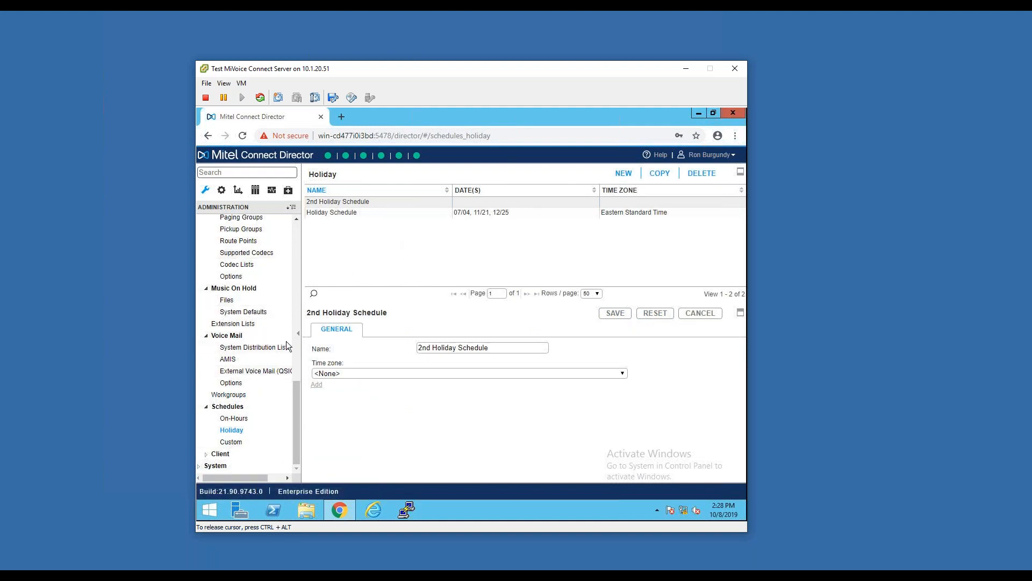
Open the system's sites and review Headquarters' general settings, including area code, emergency numbers, operator and fax redirect extensions, bandwidth and codecs
{"action": "left_click", "coordinate": [226, 465]}
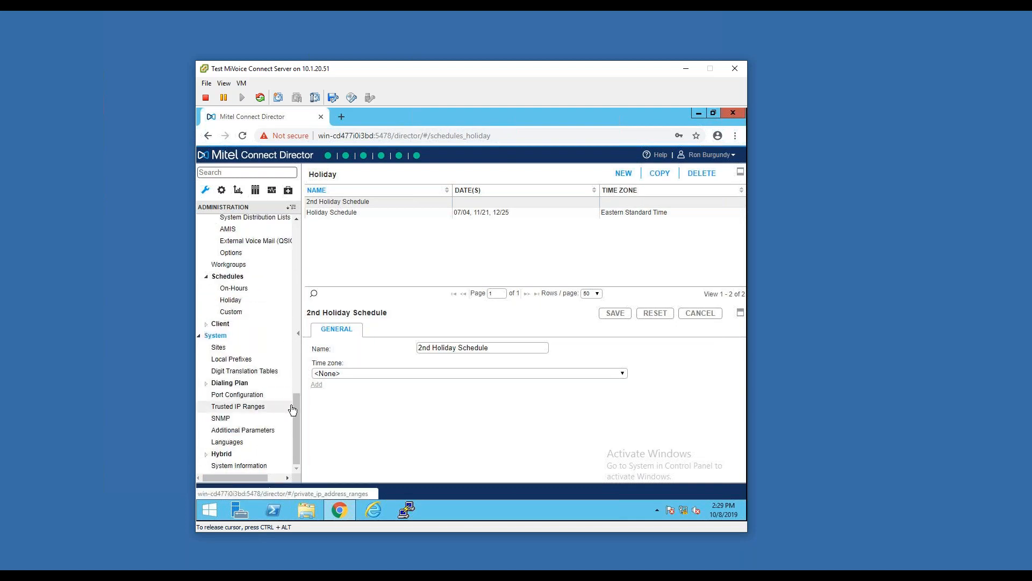
{"action": "left_click", "coordinate": [267, 349]}
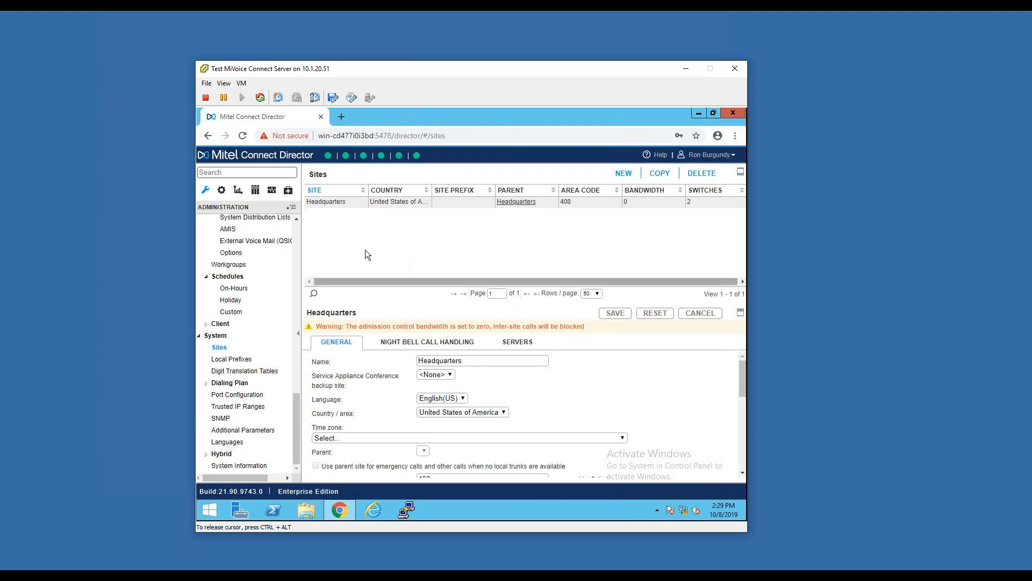
{"action": "scroll", "coordinate": [570, 414], "scroll_direction": "down", "scroll_amount": 2}
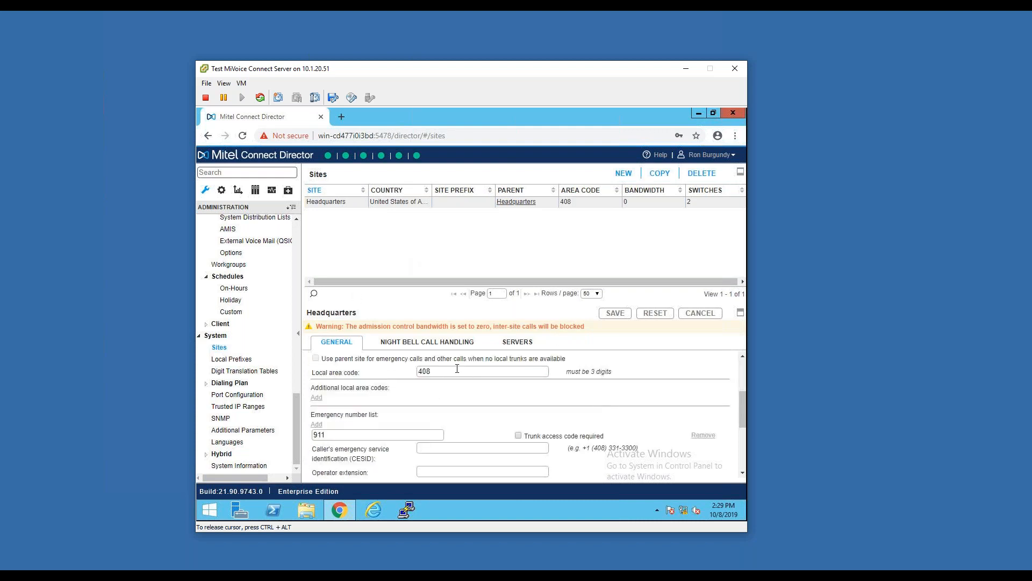
{"action": "scroll", "coordinate": [504, 418], "scroll_direction": "down", "scroll_amount": 1}
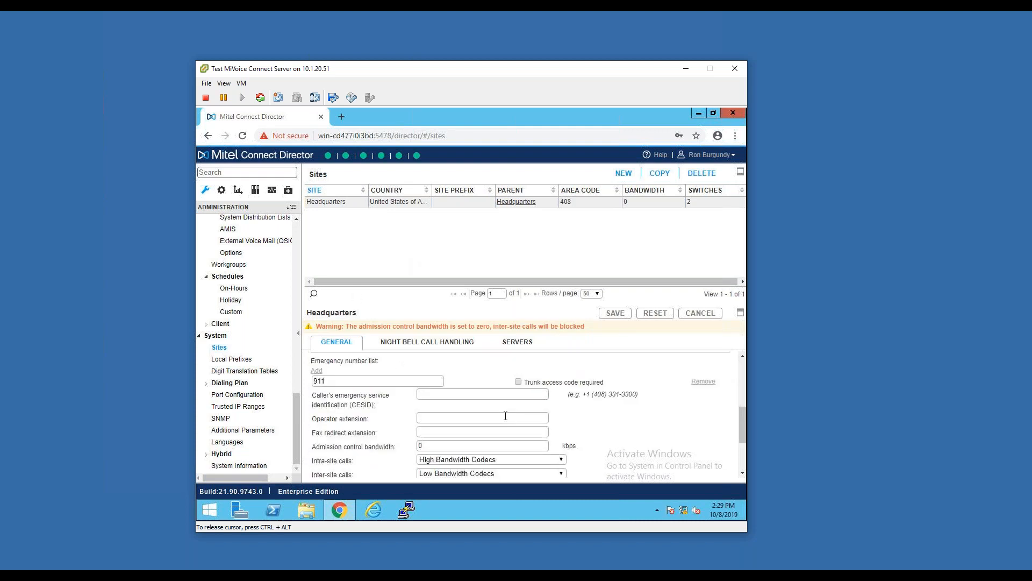
{"action": "left_click_drag", "start_coordinate": [312, 419], "coordinate": [372, 421]}
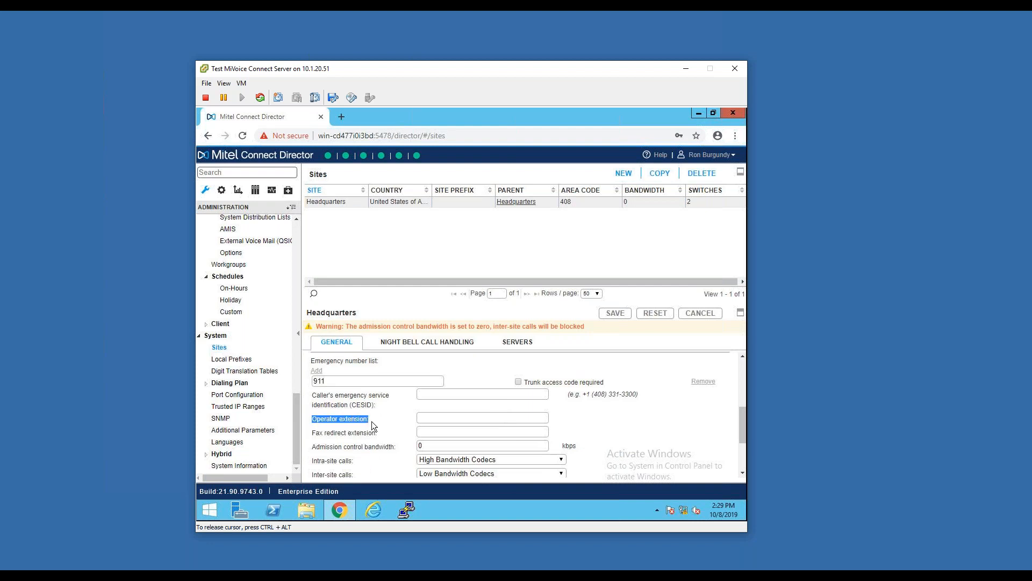
{"action": "left_click", "coordinate": [310, 432]}
{"action": "left_click_drag", "start_coordinate": [353, 432], "coordinate": [333, 420]}
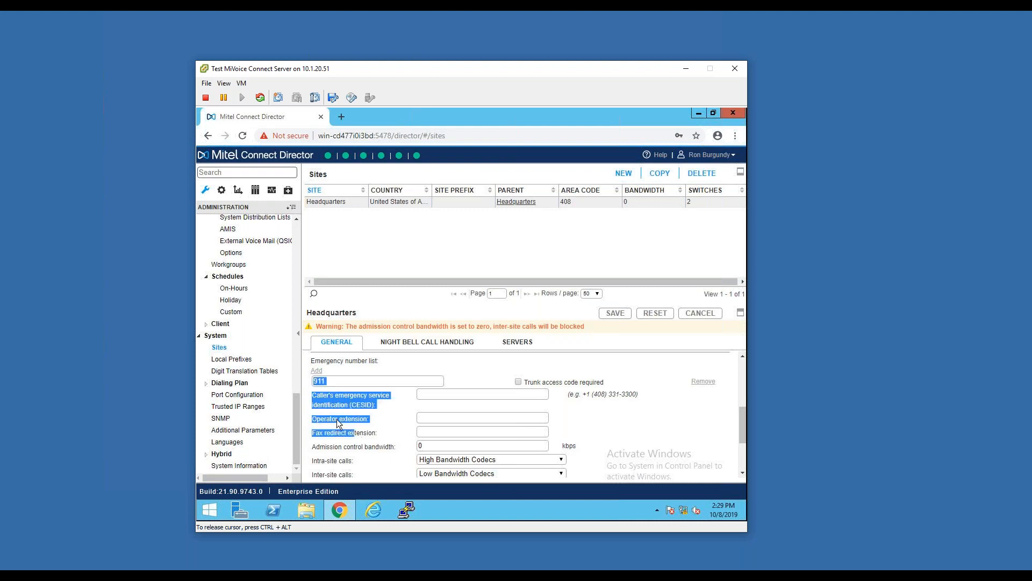
{"action": "left_click", "coordinate": [337, 418]}
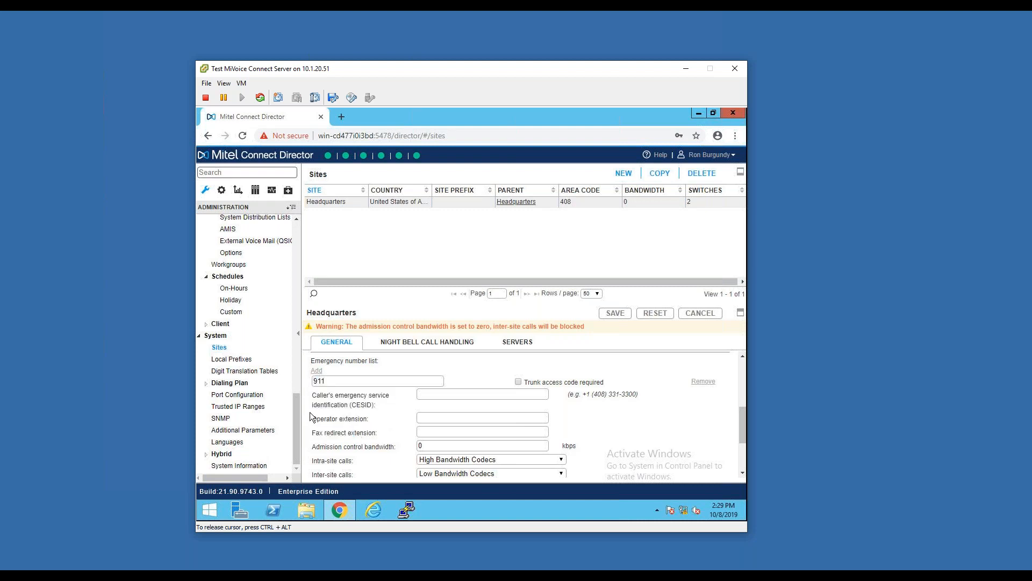
{"action": "scroll", "coordinate": [651, 451], "scroll_direction": "down", "scroll_amount": 3}
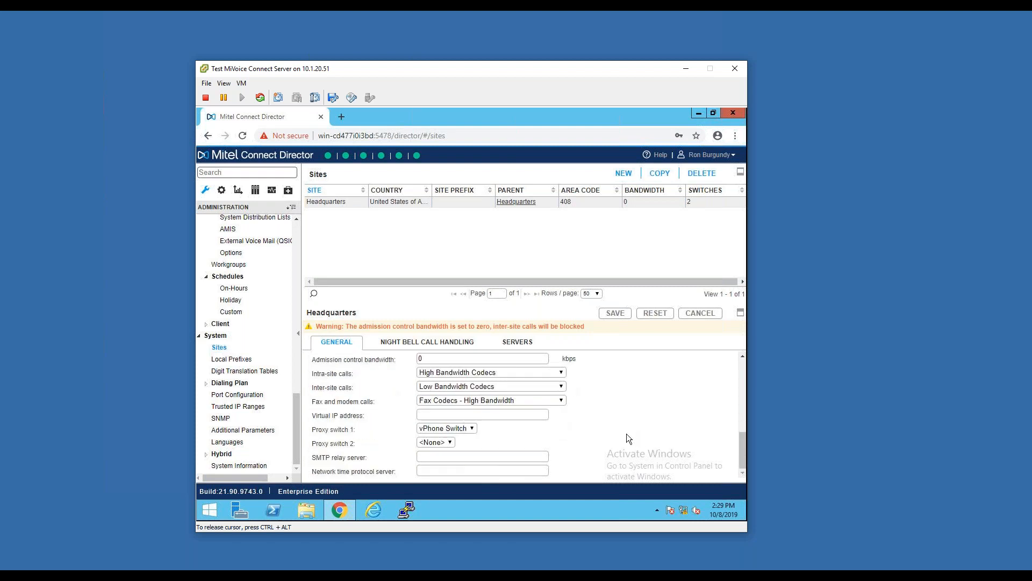
{"action": "scroll", "coordinate": [597, 409], "scroll_direction": "up", "scroll_amount": 5}
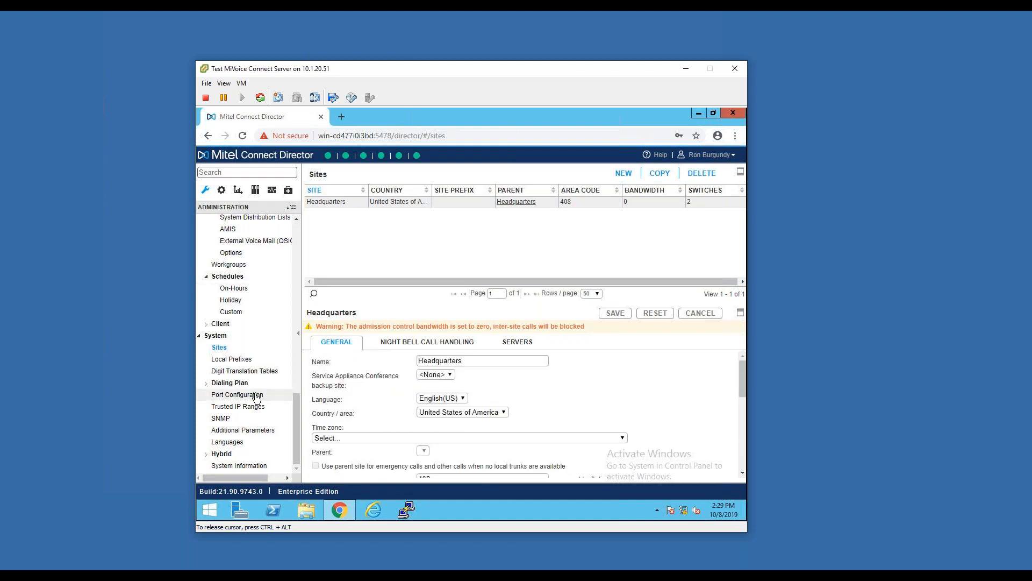
Switch from administration to the system settings, look over the license entries, and open the list of administrators
{"action": "scroll", "coordinate": [256, 317], "scroll_direction": "up", "scroll_amount": 10}
{"action": "scroll", "coordinate": [255, 317], "scroll_direction": "up", "scroll_amount": 3}
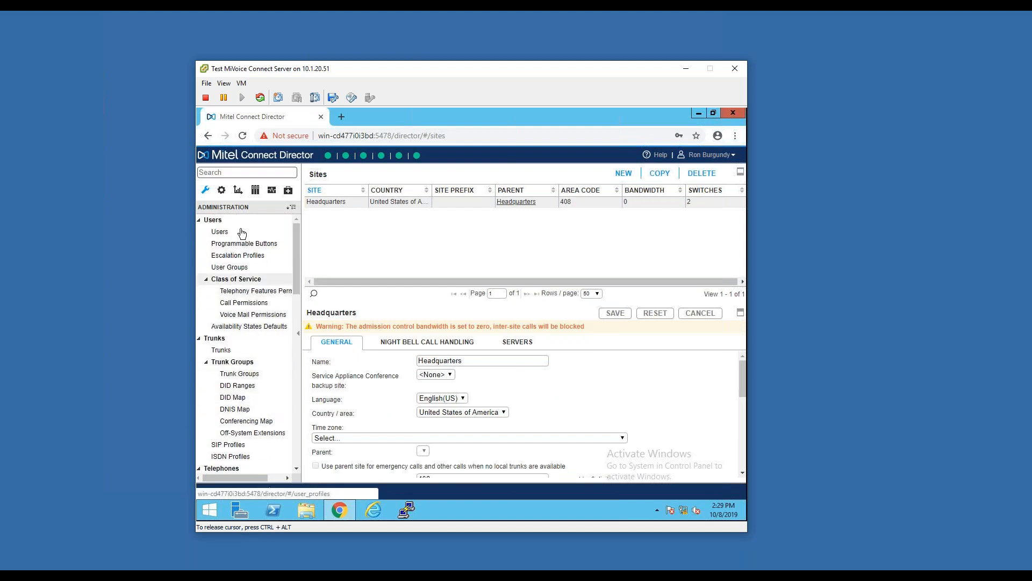
{"action": "left_click", "coordinate": [221, 191]}
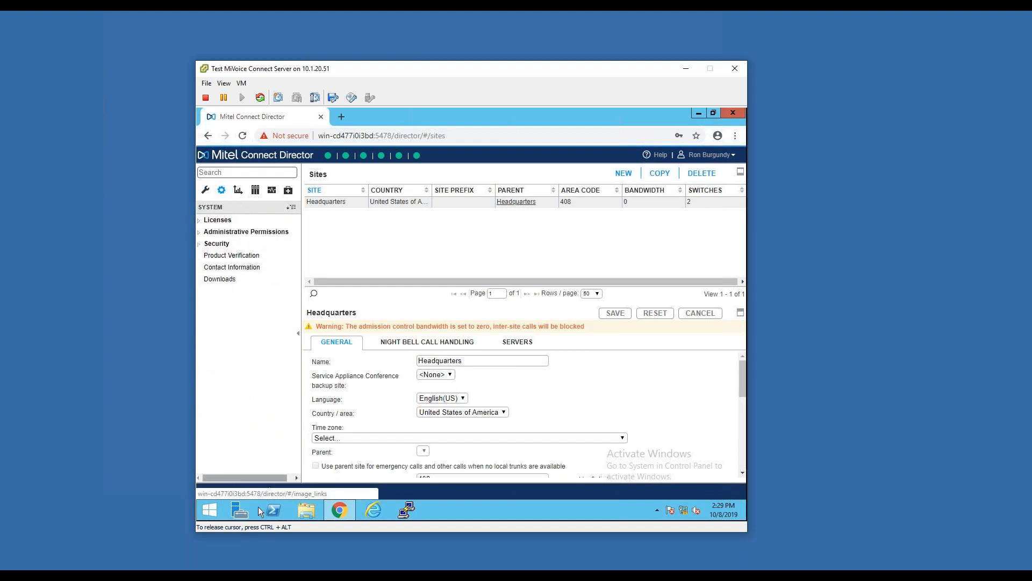
{"action": "left_click", "coordinate": [222, 220]}
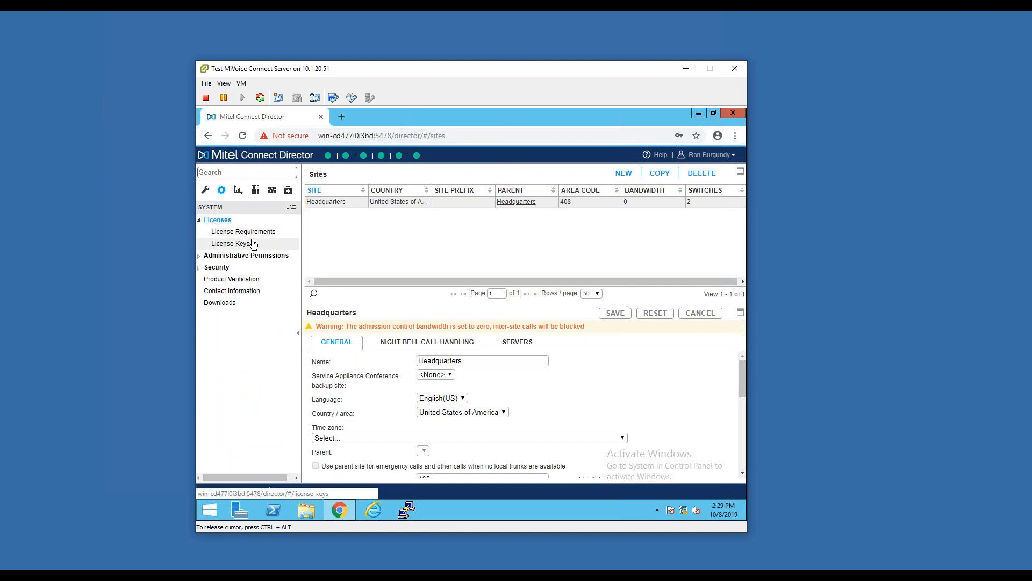
{"action": "left_click", "coordinate": [236, 256]}
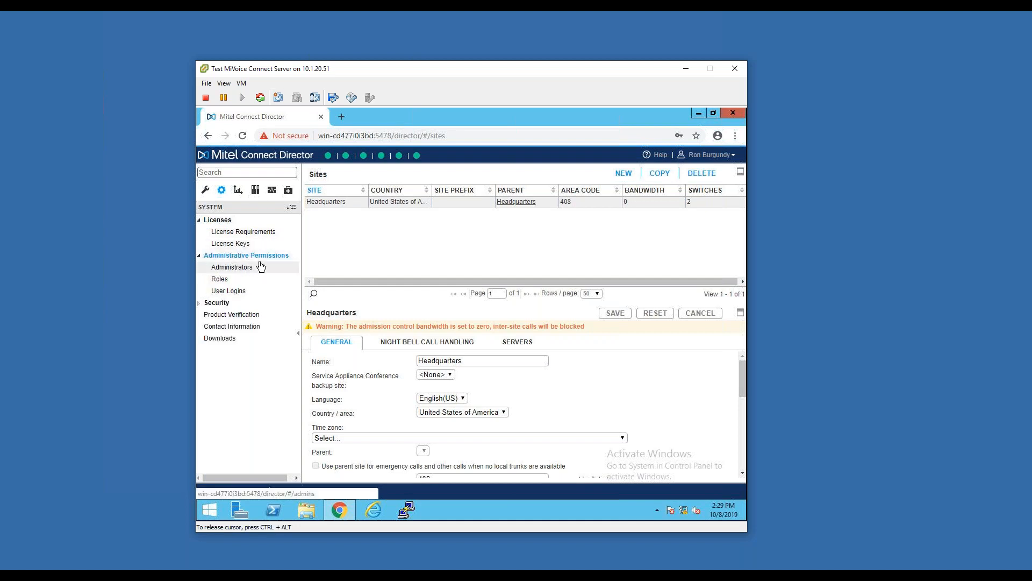
{"action": "left_click", "coordinate": [251, 269]}
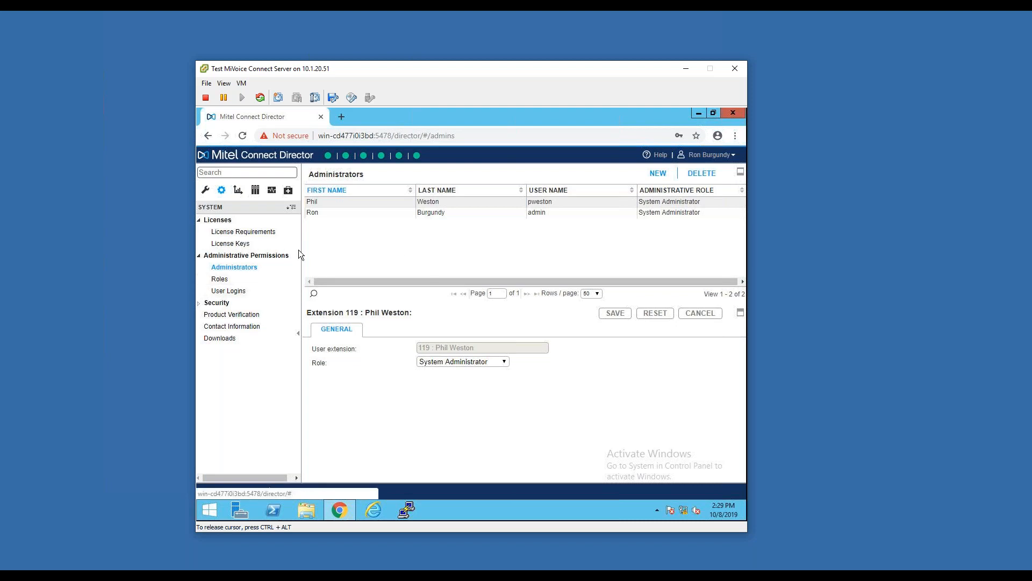
Open the administrative roles and examine the Reporting role's general permissions and the Technical Support role's general and user management permissions
{"action": "left_click", "coordinate": [239, 283]}
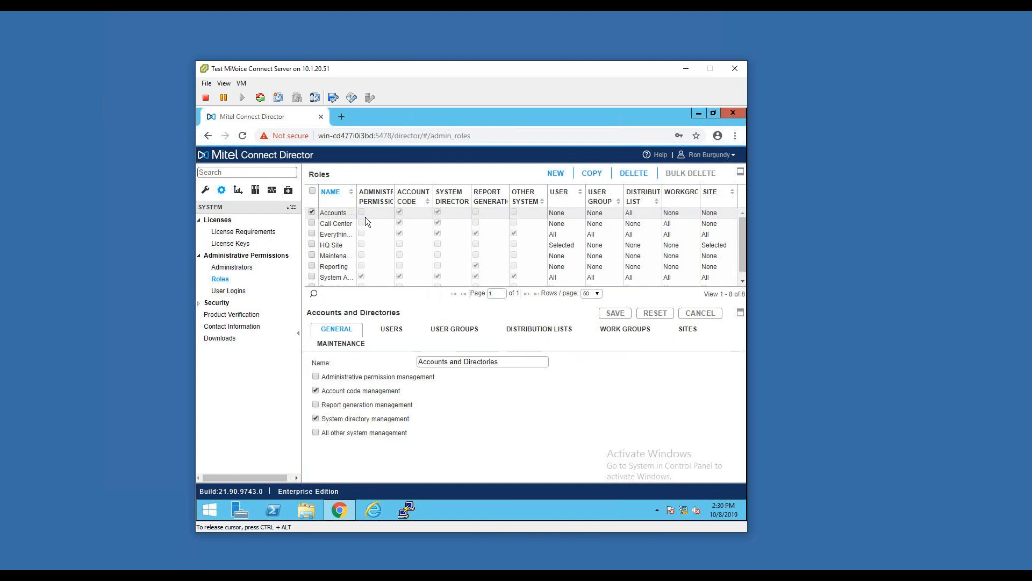
{"action": "left_click_drag", "start_coordinate": [361, 195], "coordinate": [386, 194]}
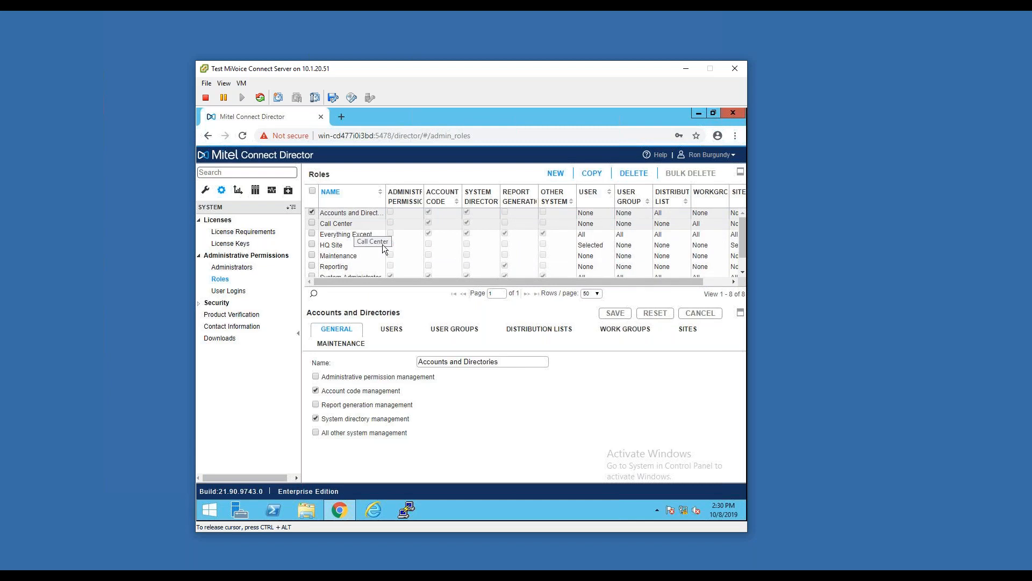
{"action": "scroll", "coordinate": [366, 241], "scroll_direction": "down", "scroll_amount": 1}
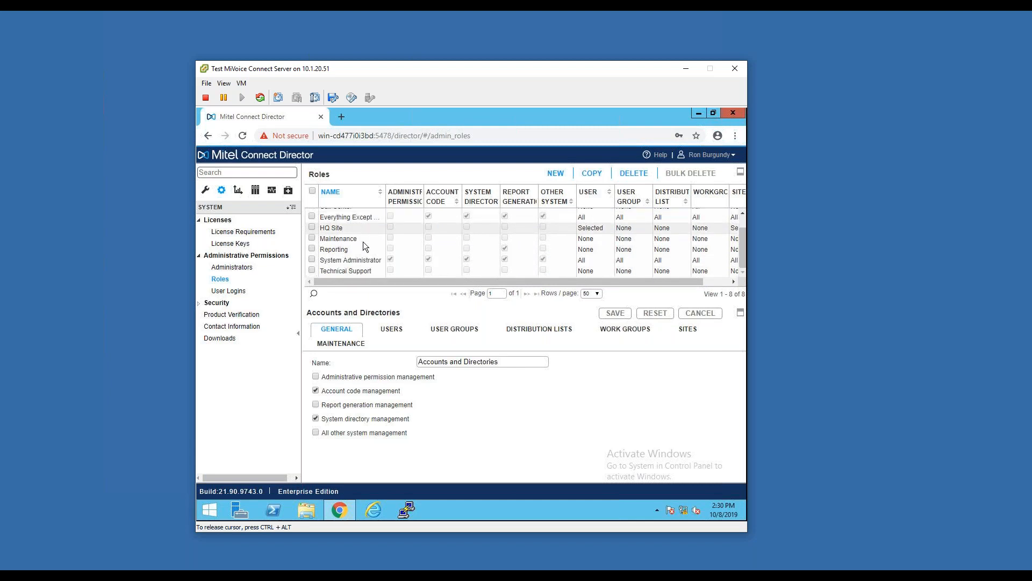
{"action": "left_click", "coordinate": [354, 247]}
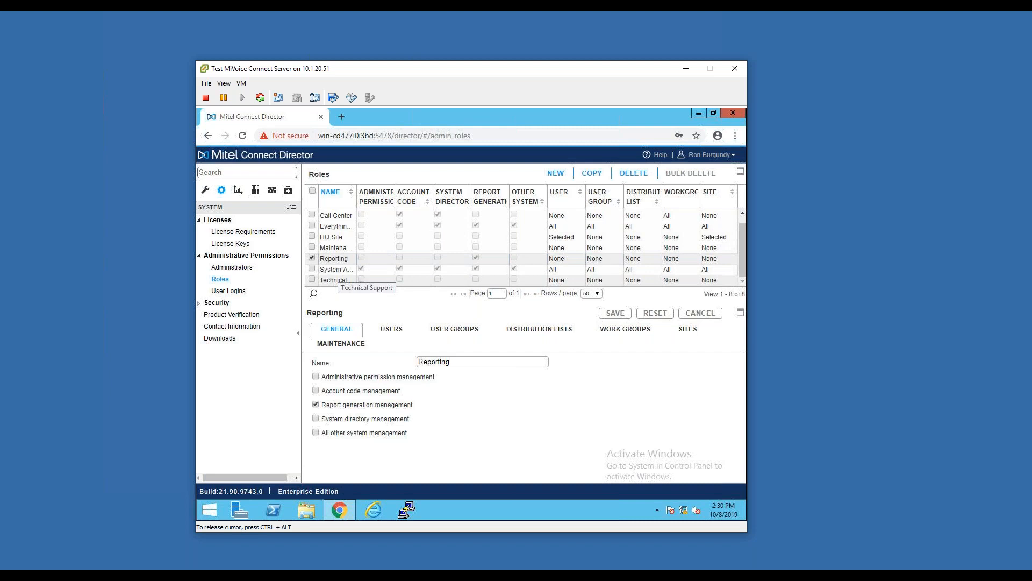
{"action": "left_click", "coordinate": [340, 280]}
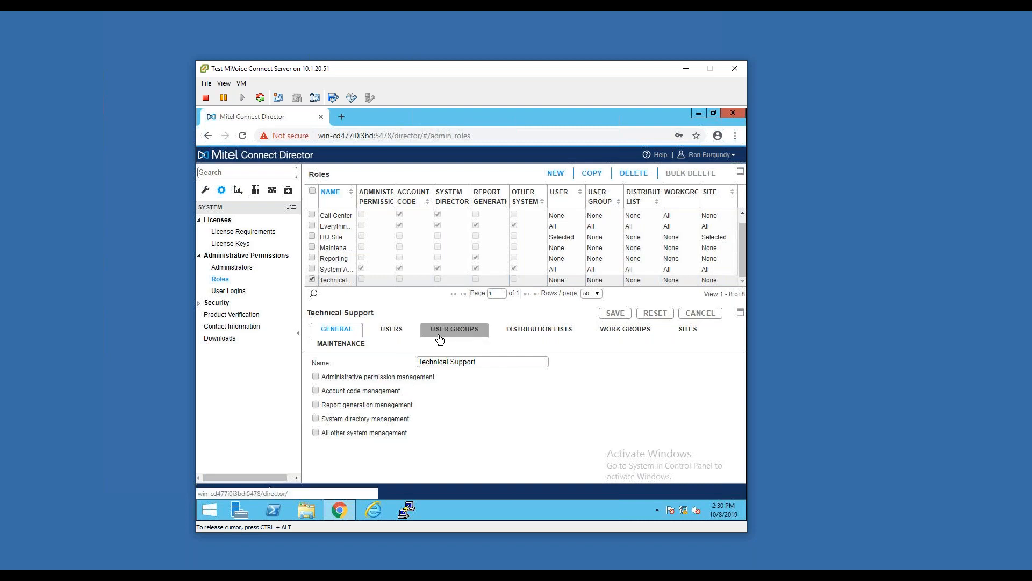
{"action": "left_click", "coordinate": [391, 329]}
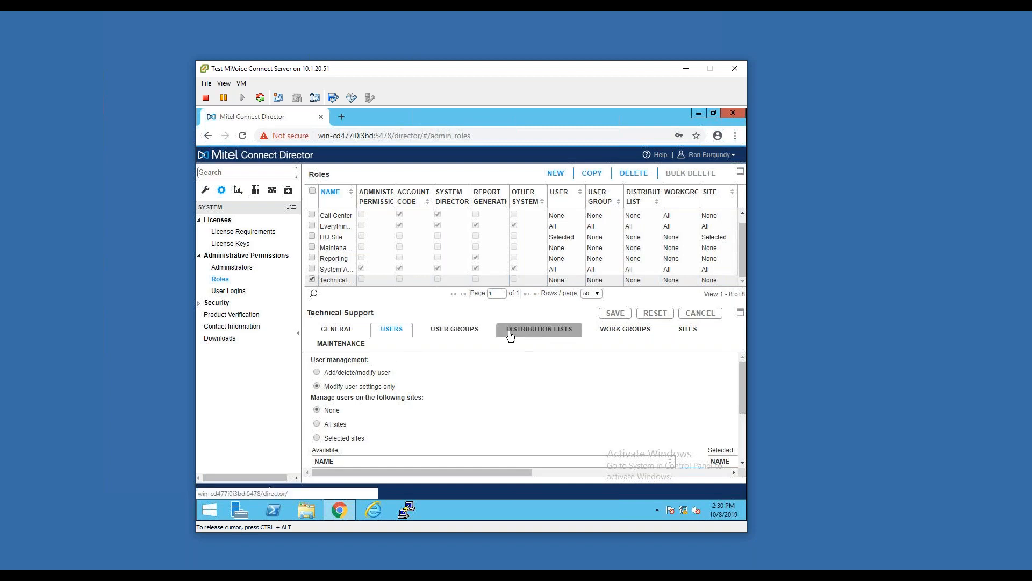
Review the user logins with their login and last seen times, and expand the Security settings
{"action": "left_click", "coordinate": [242, 294]}
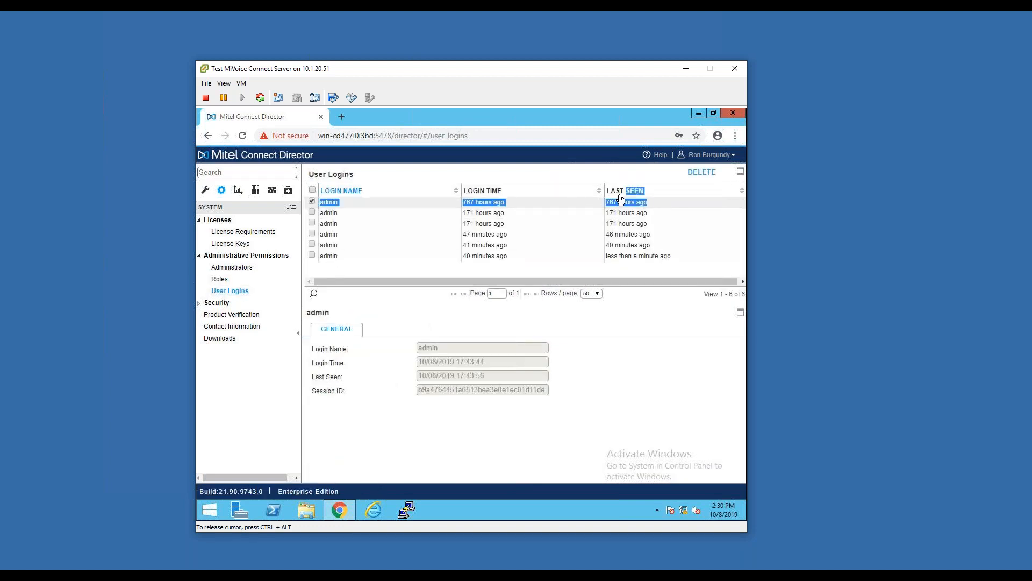
{"action": "left_click", "coordinate": [581, 213]}
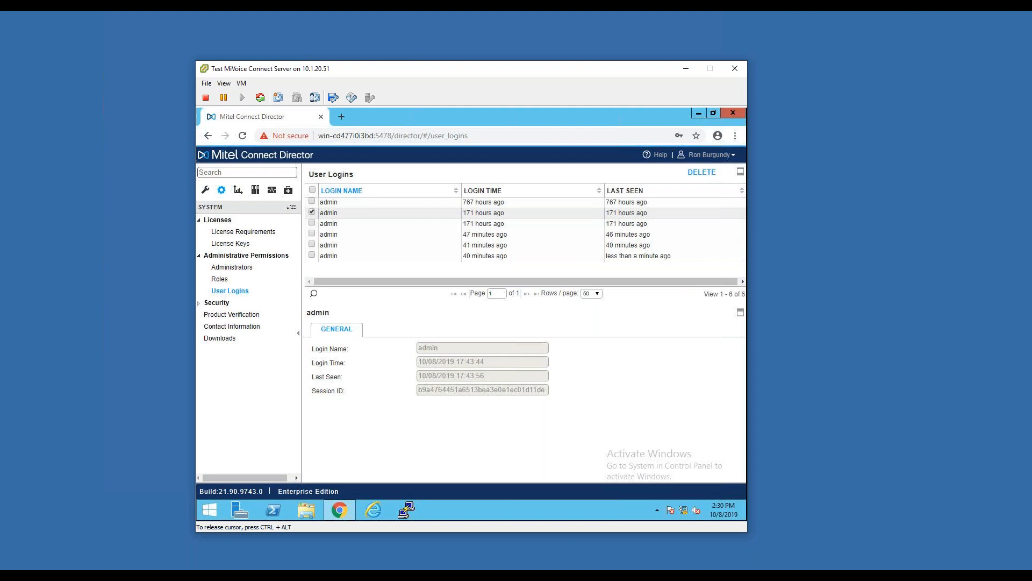
{"action": "left_click", "coordinate": [240, 302]}
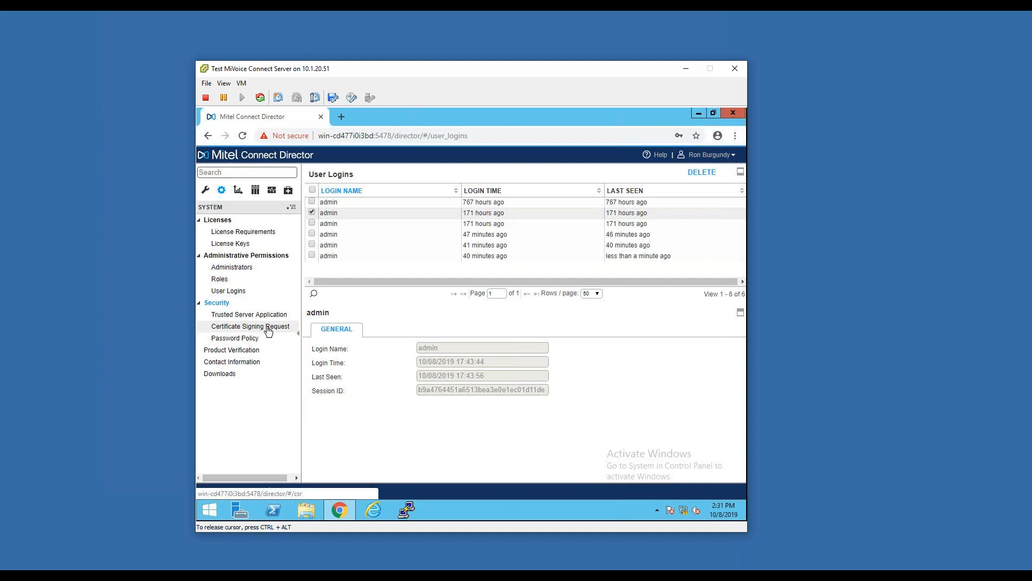
Open the password policy and review its minimum strength, reuse limit, expiry days, failed attempts and lock-out time
{"action": "left_click", "coordinate": [237, 339]}
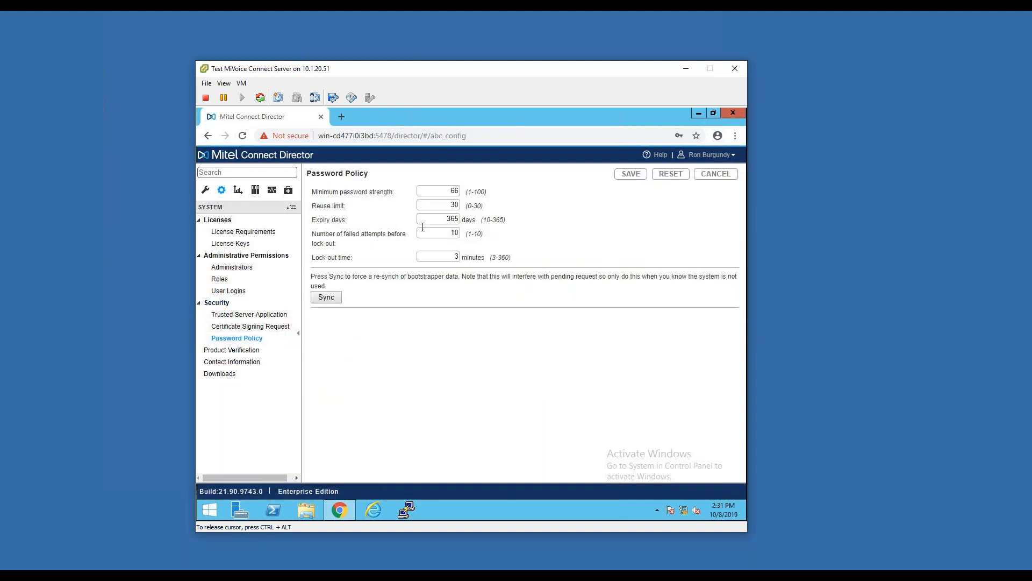
{"action": "left_click_drag", "start_coordinate": [433, 192], "coordinate": [466, 194]}
{"action": "key", "text": "Tab"}
{"action": "left_click_drag", "start_coordinate": [425, 221], "coordinate": [469, 222]}
{"action": "key", "text": "Tab"}
{"action": "left_click", "coordinate": [547, 212]}
{"action": "left_click", "coordinate": [537, 240]}
Open the system downloads and look over the available installers, including the Connect client
{"action": "left_click", "coordinate": [220, 374]}
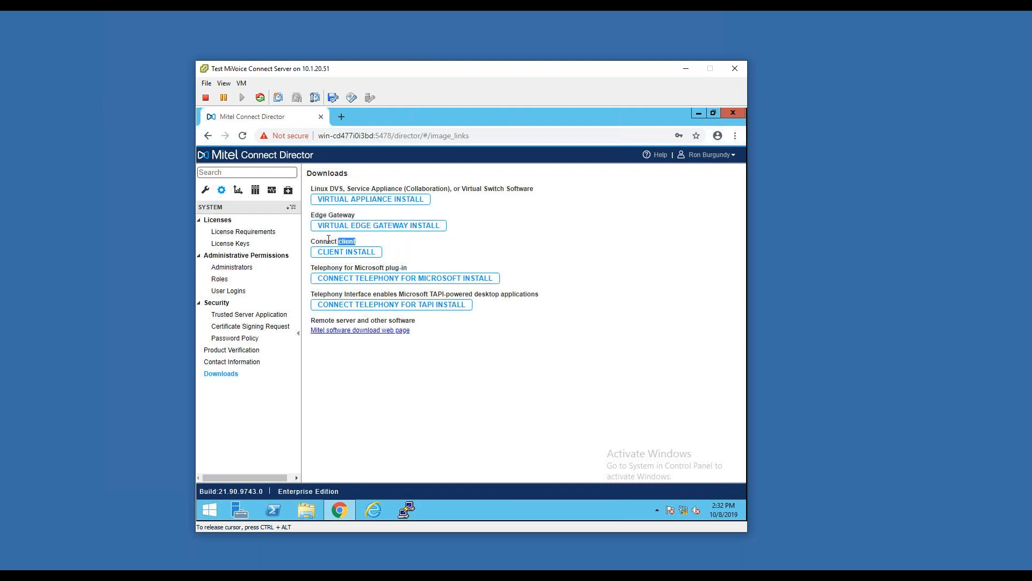
{"action": "left_click_drag", "start_coordinate": [328, 238], "coordinate": [309, 239]}
{"action": "left_click", "coordinate": [447, 257]}
Open the call details report under Reporting and examine the available report types and the end time setting
{"action": "left_click", "coordinate": [238, 189]}
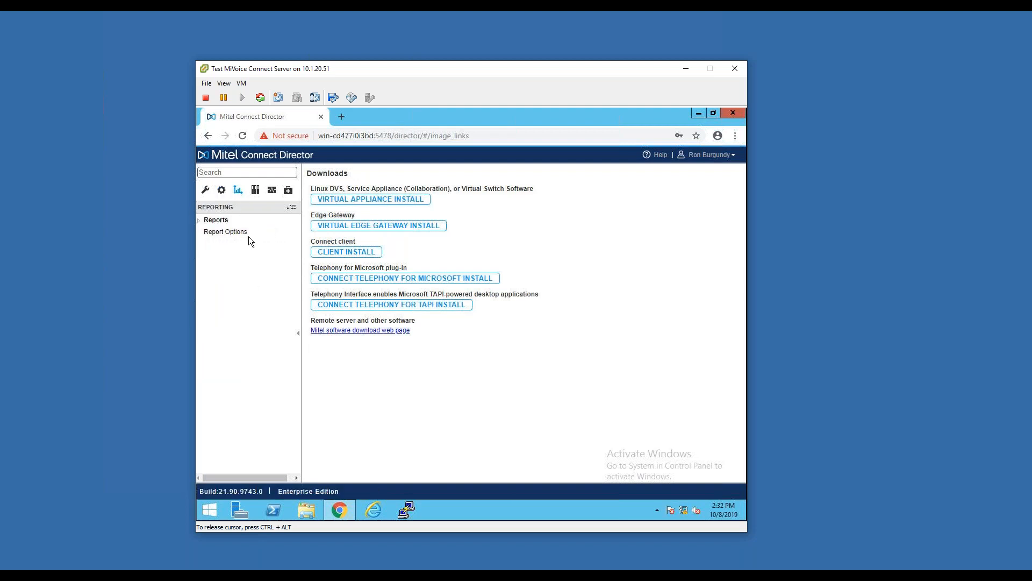
{"action": "left_click", "coordinate": [246, 220]}
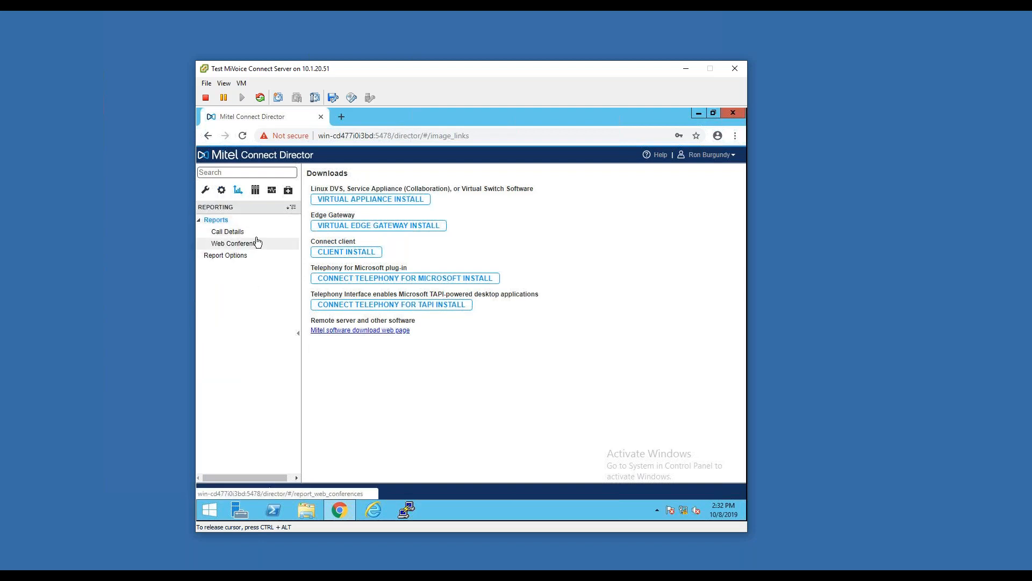
{"action": "left_click", "coordinate": [255, 235]}
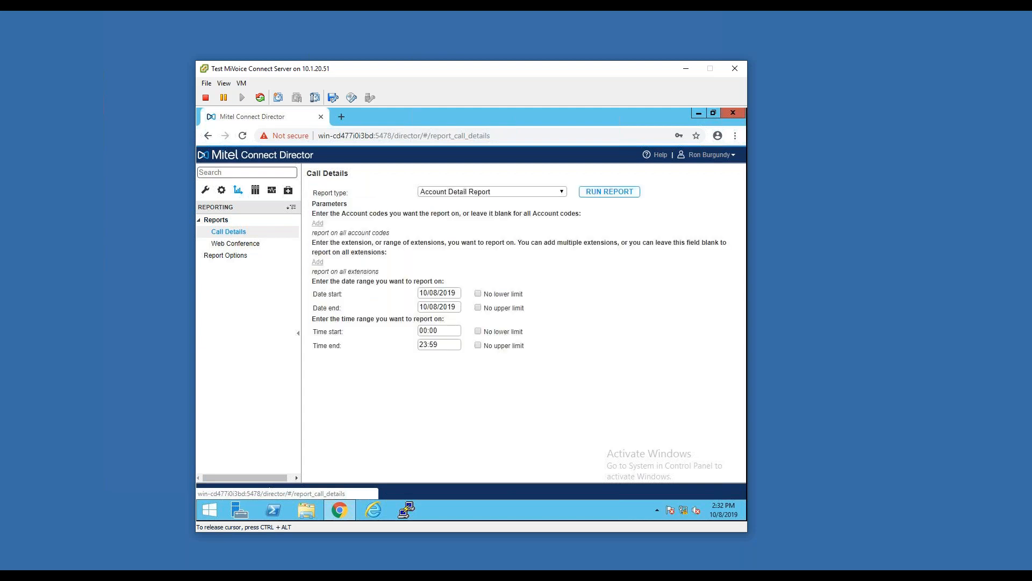
{"action": "left_click", "coordinate": [504, 191]}
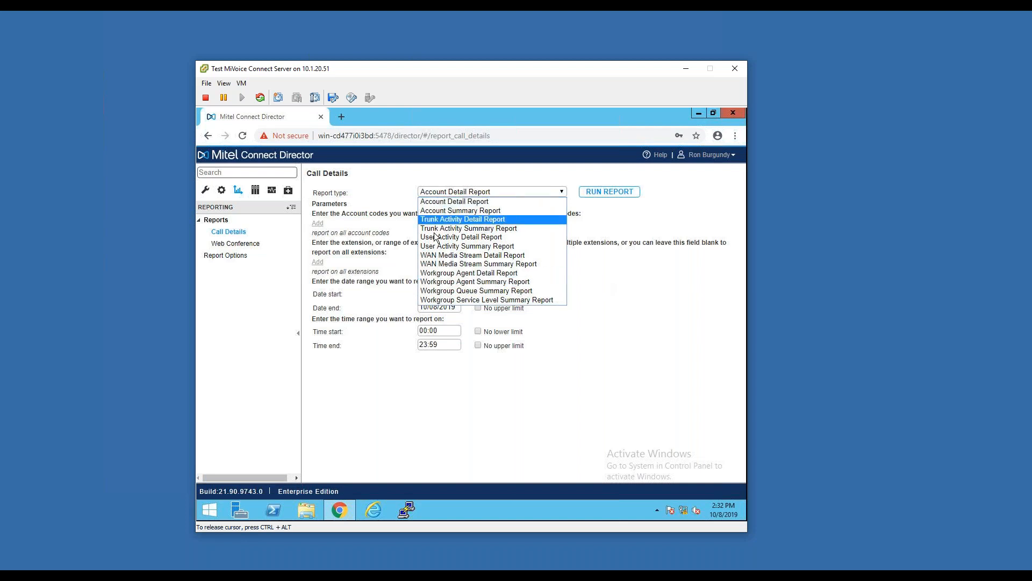
{"action": "left_click", "coordinate": [595, 321]}
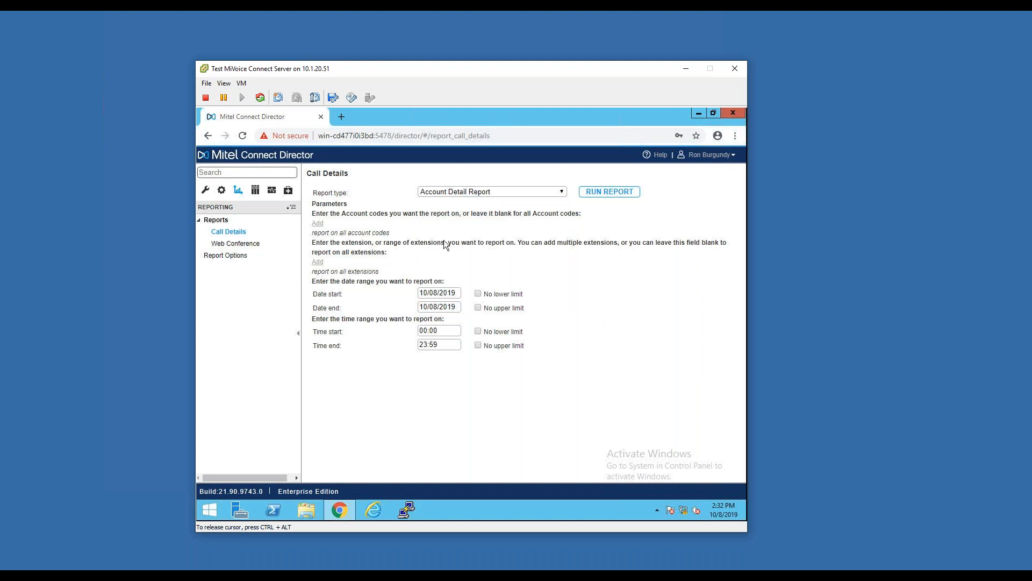
{"action": "left_click", "coordinate": [423, 345]}
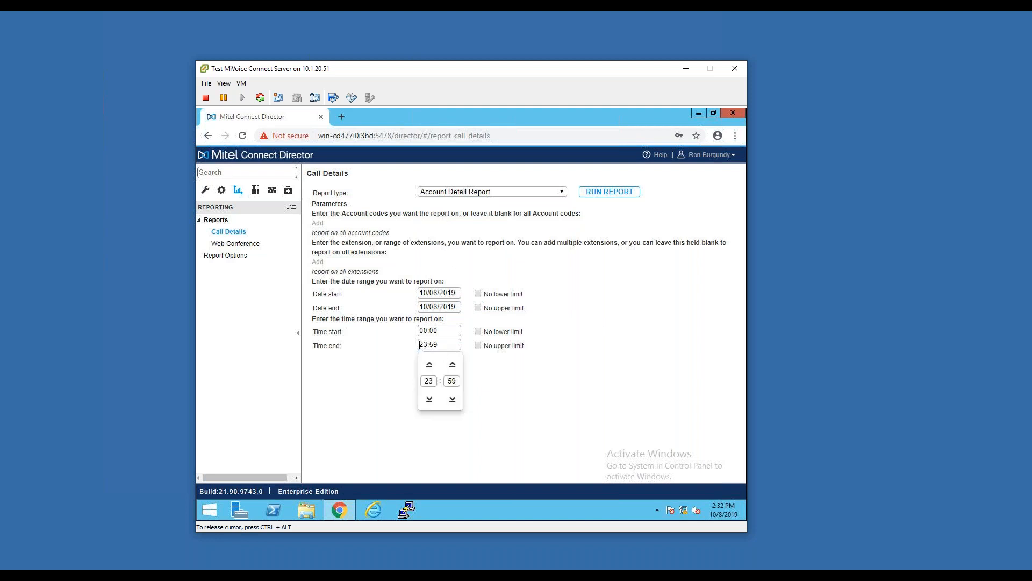
{"action": "left_click", "coordinate": [573, 358]}
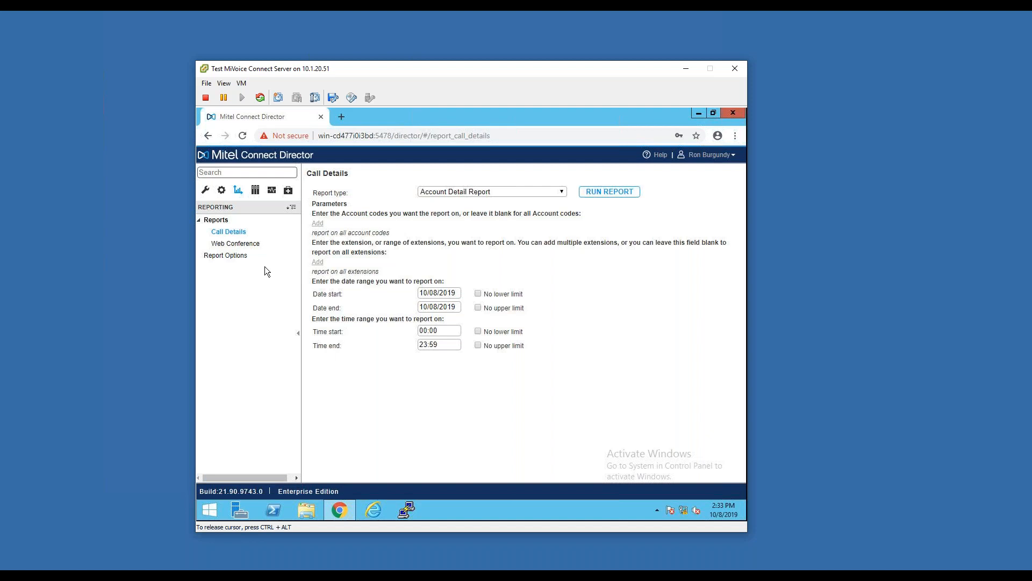
Look over the documentation guides and review the maintenance dashboard, topology map and switch connectivity
{"action": "left_click", "coordinate": [255, 191]}
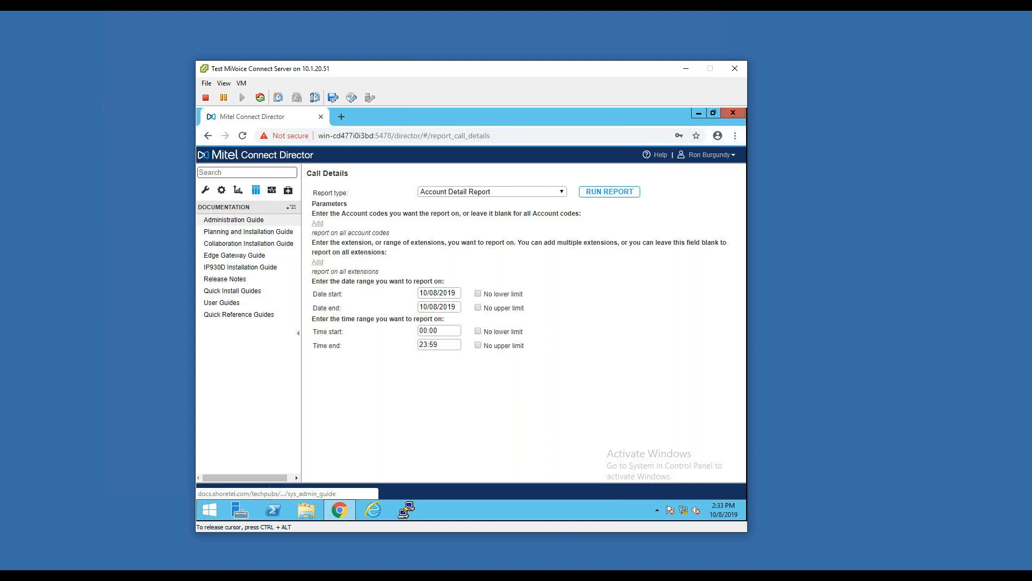
{"action": "left_click", "coordinate": [270, 193]}
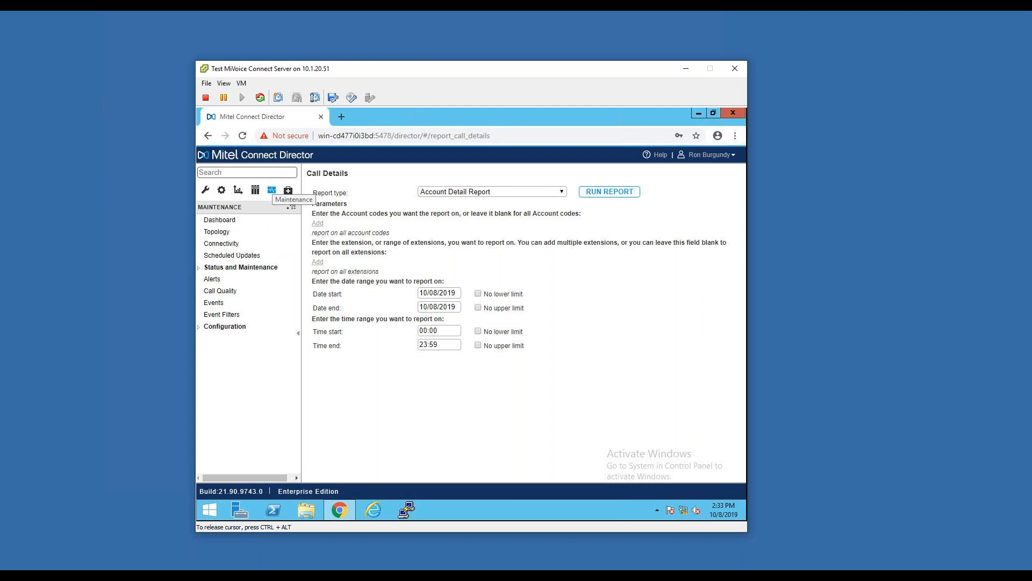
{"action": "left_click", "coordinate": [263, 230]}
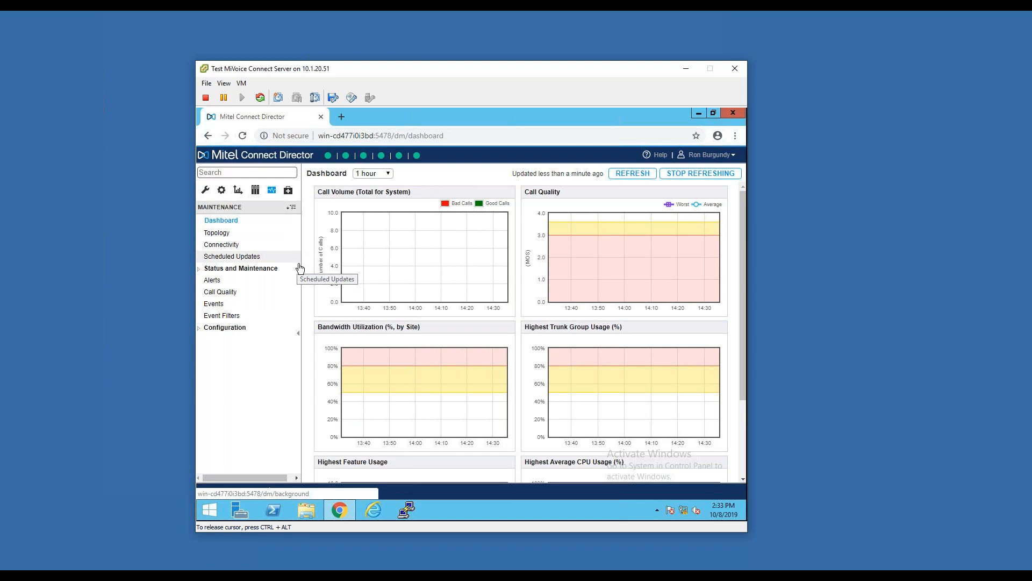
{"action": "left_click", "coordinate": [241, 238]}
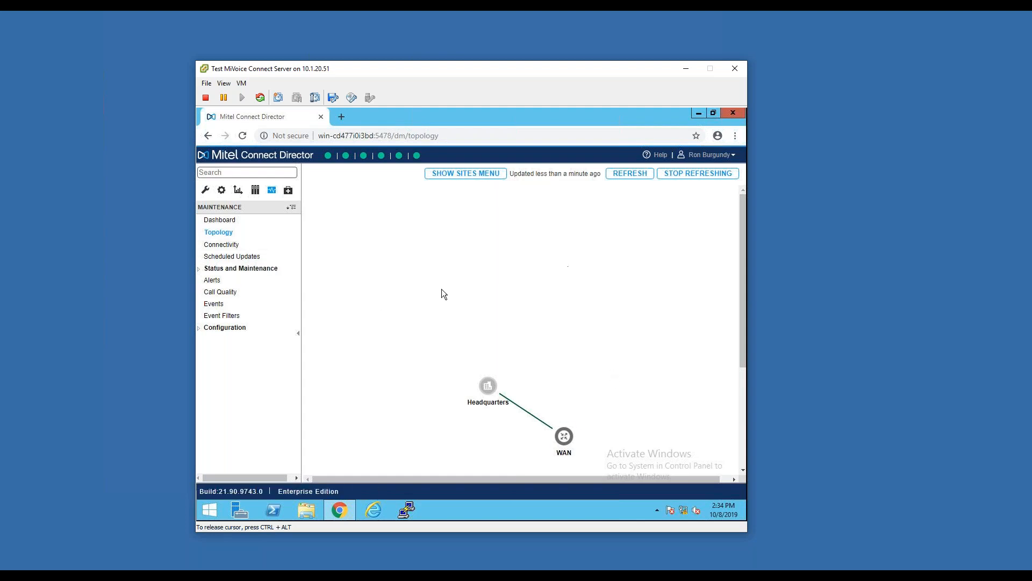
{"action": "left_click", "coordinate": [229, 248]}
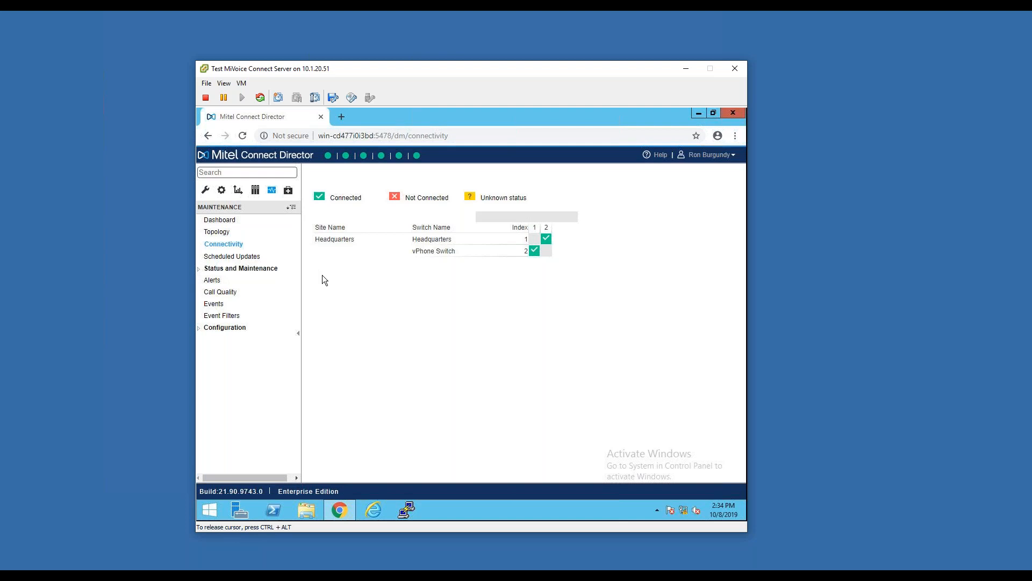
Expand Status and Maintenance and review the system status and the site status for Headquarters
{"action": "left_click", "coordinate": [265, 269]}
{"action": "left_click", "coordinate": [257, 281]}
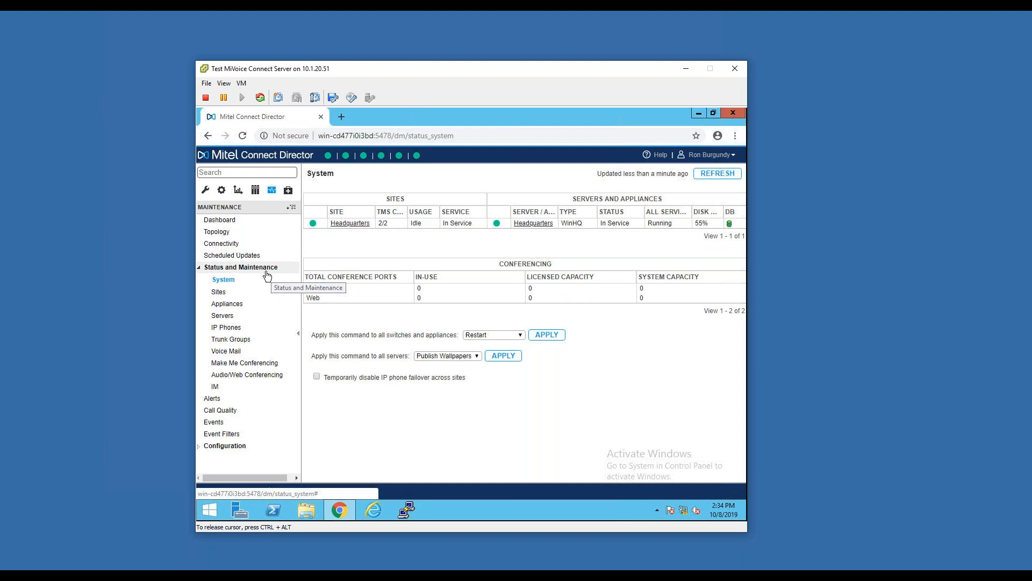
{"action": "left_click", "coordinate": [239, 297]}
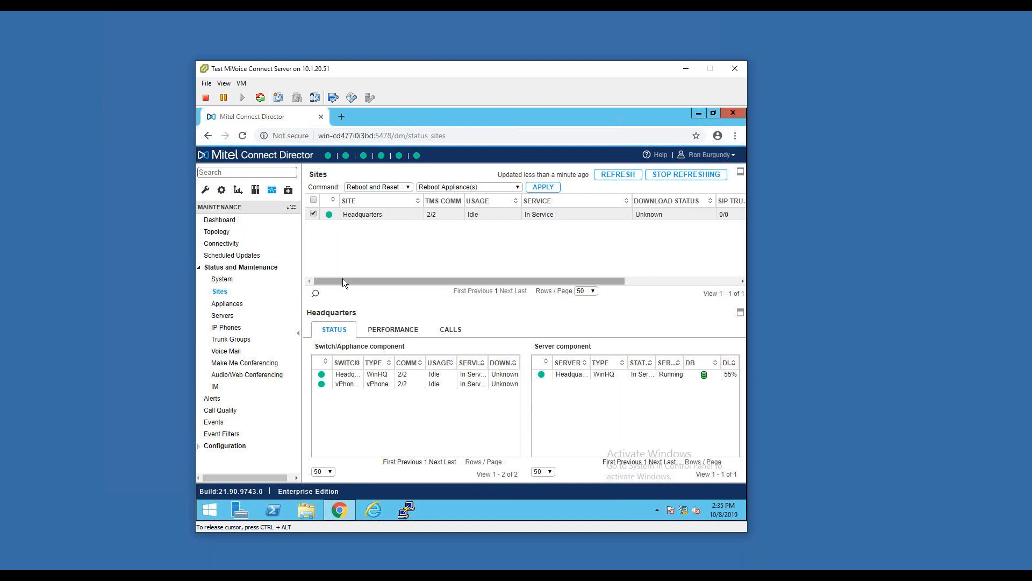
{"action": "mouse_move", "coordinate": [343, 279]}
{"action": "left_mouse_down"}
{"action": "mouse_move", "coordinate": [411, 280]}
{"action": "mouse_move", "coordinate": [330, 272]}
{"action": "left_mouse_up"}
Open the appliances status, view the vPhone Switch's performance and show the filter fields for the appliance list
{"action": "left_click", "coordinate": [227, 303]}
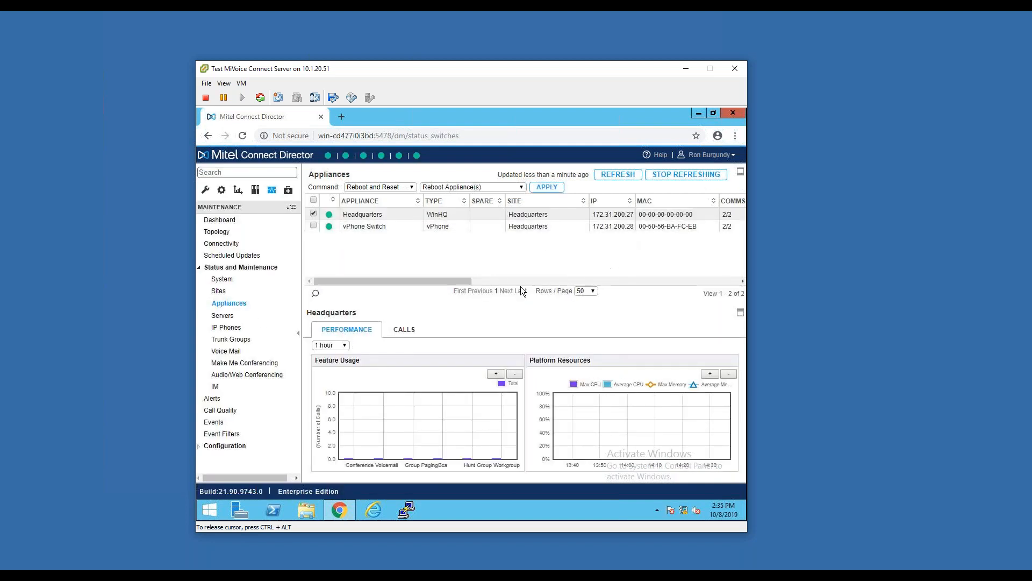
{"action": "left_click", "coordinate": [418, 226]}
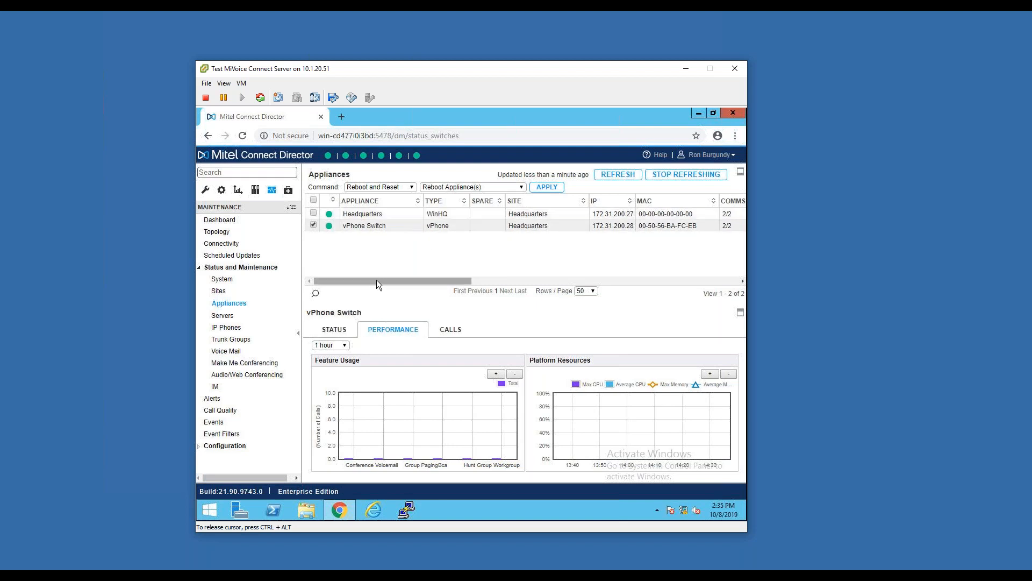
{"action": "left_click_drag", "start_coordinate": [375, 278], "coordinate": [327, 261]}
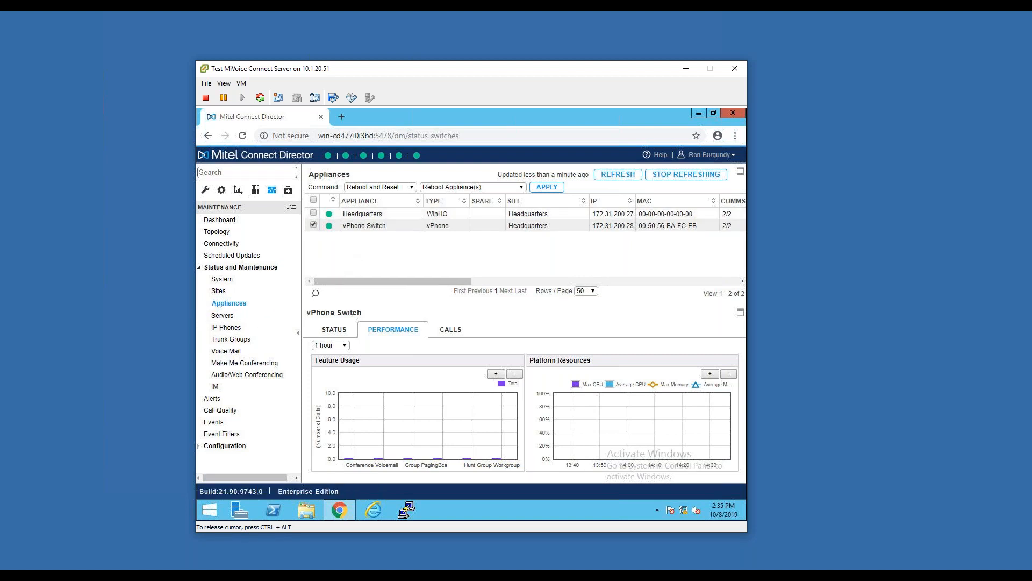
{"action": "left_click", "coordinate": [316, 294]}
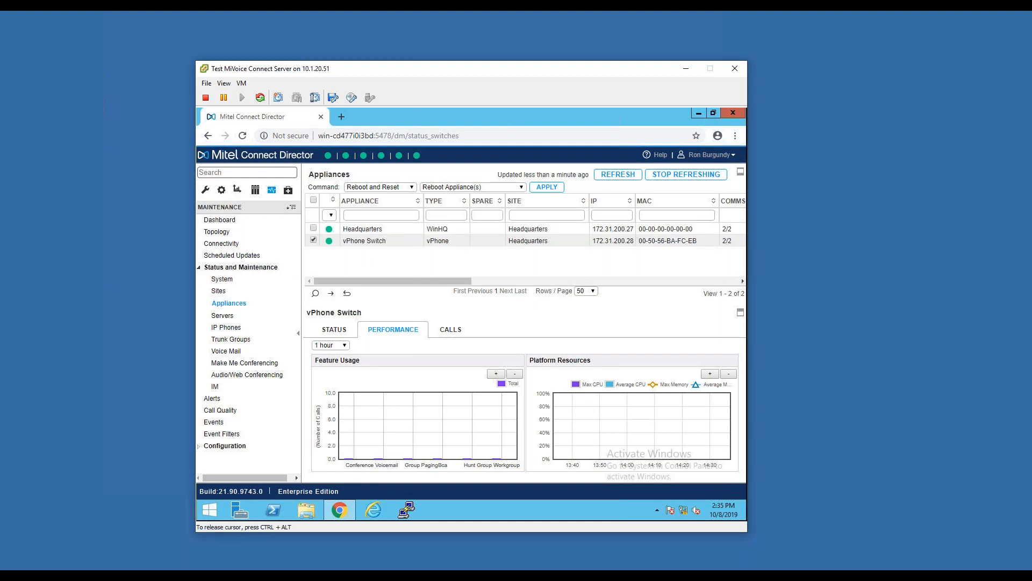
Open the users list in administration and filter it by first name with the wildcard entry *ch
{"action": "left_click", "coordinate": [205, 190]}
{"action": "left_click", "coordinate": [213, 220]}
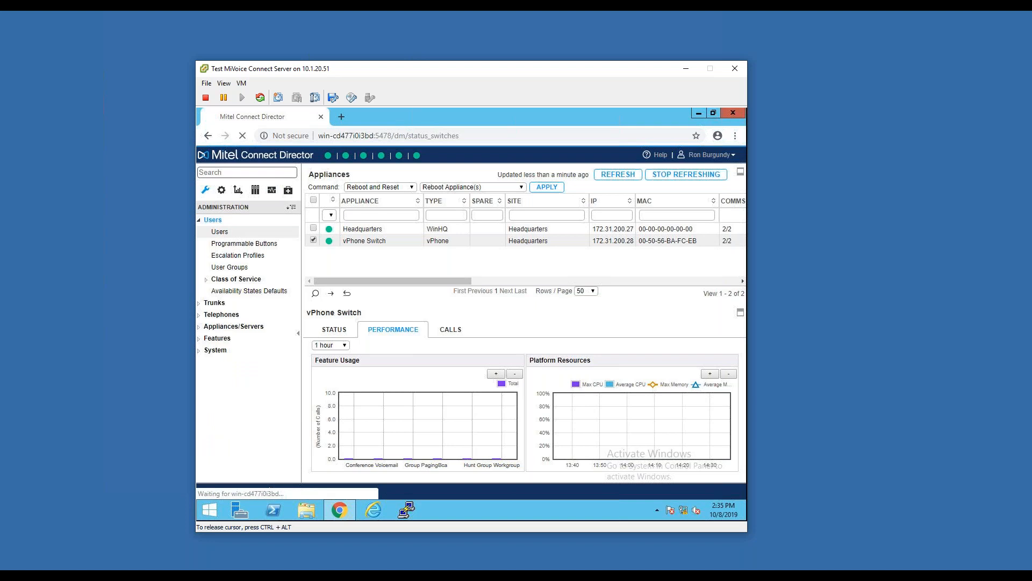
{"action": "left_click", "coordinate": [236, 231]}
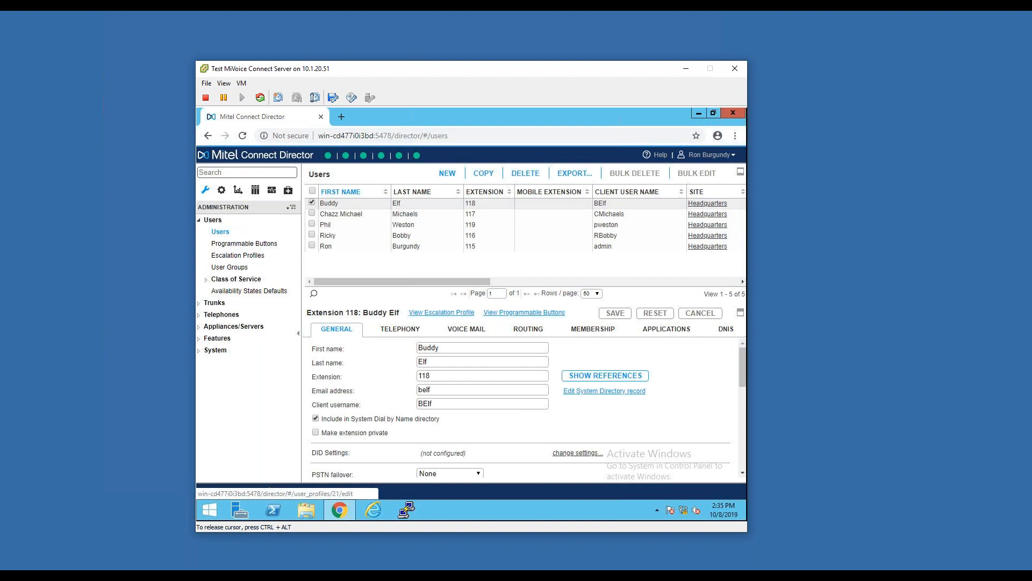
{"action": "left_click", "coordinate": [314, 294]}
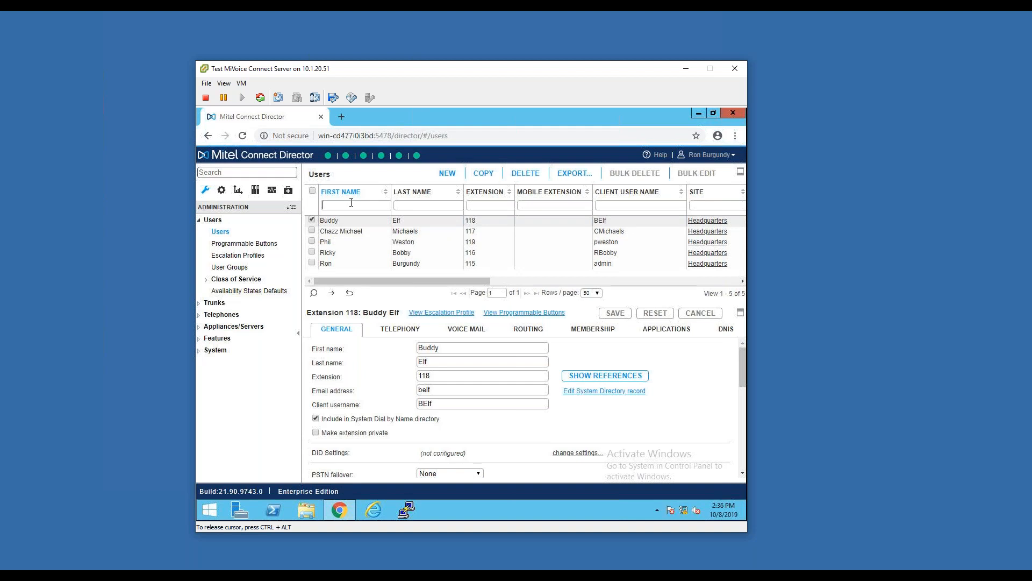
{"action": "type", "text": "*ch"}
{"action": "key", "text": "Return"}
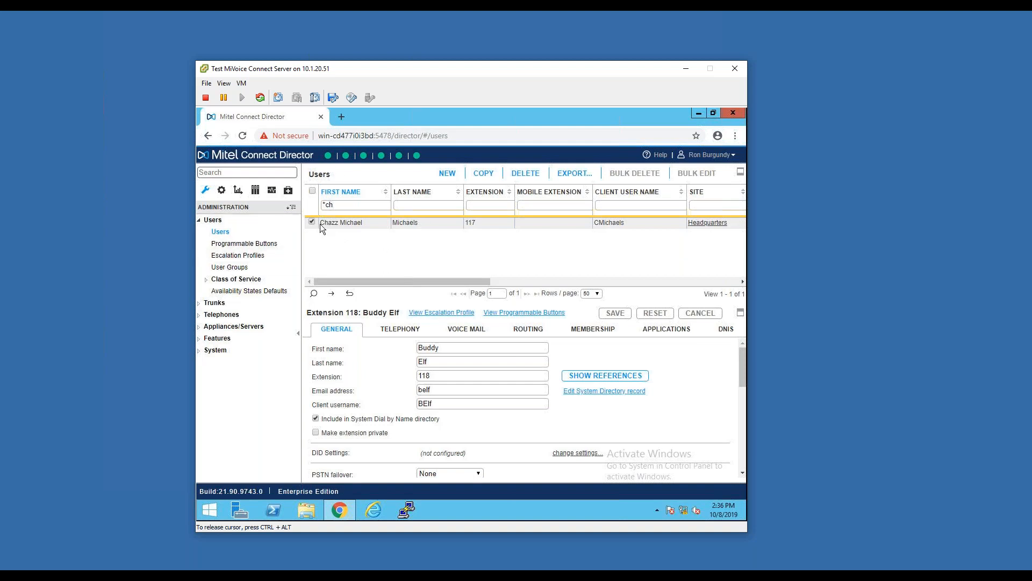
Return to the appliances status under maintenance, show its filter fields, and enter and clear a * wildcard in the site filter
{"action": "left_click", "coordinate": [271, 190]}
{"action": "left_click", "coordinate": [239, 267]}
{"action": "left_click", "coordinate": [240, 304]}
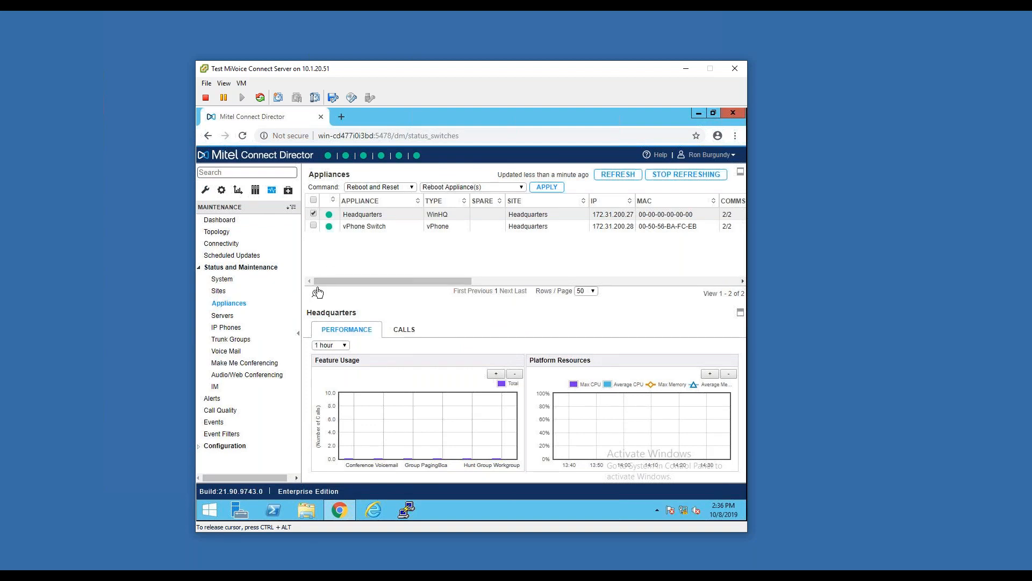
{"action": "left_click", "coordinate": [317, 292]}
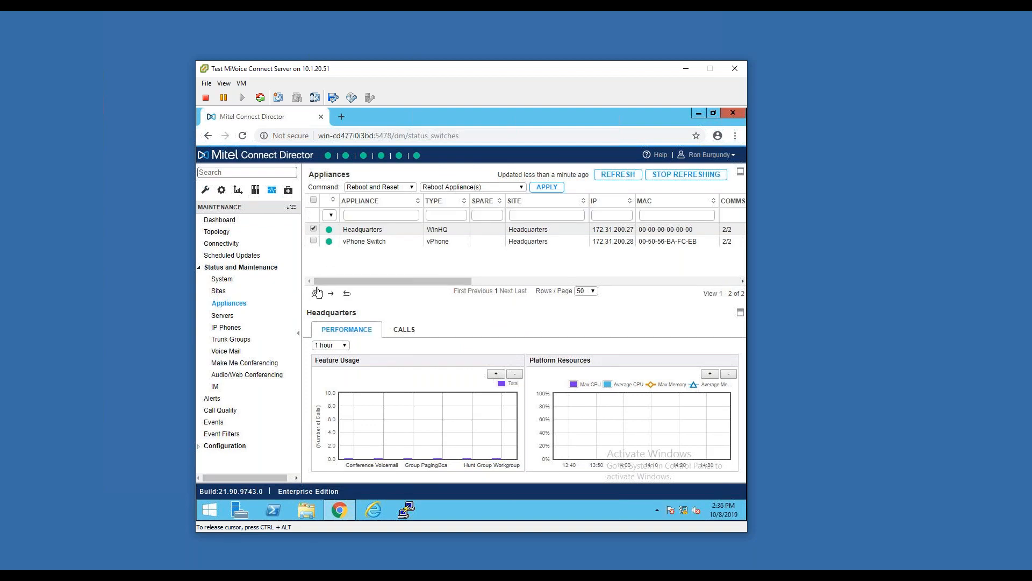
{"action": "left_click", "coordinate": [527, 216]}
{"action": "type", "text": "*"}
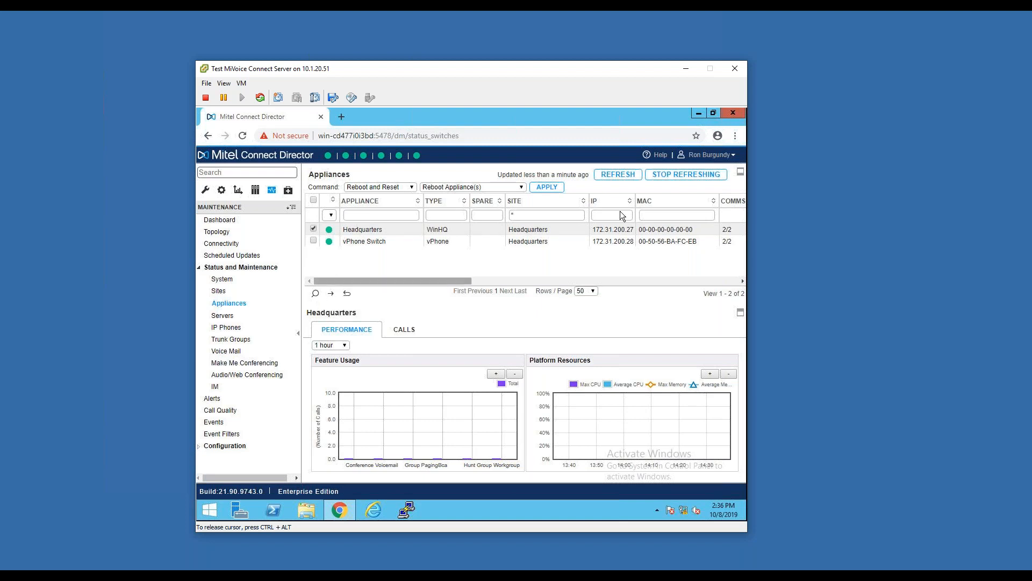
{"action": "double_click", "coordinate": [528, 218]}
{"action": "key", "text": "BackSpace"}
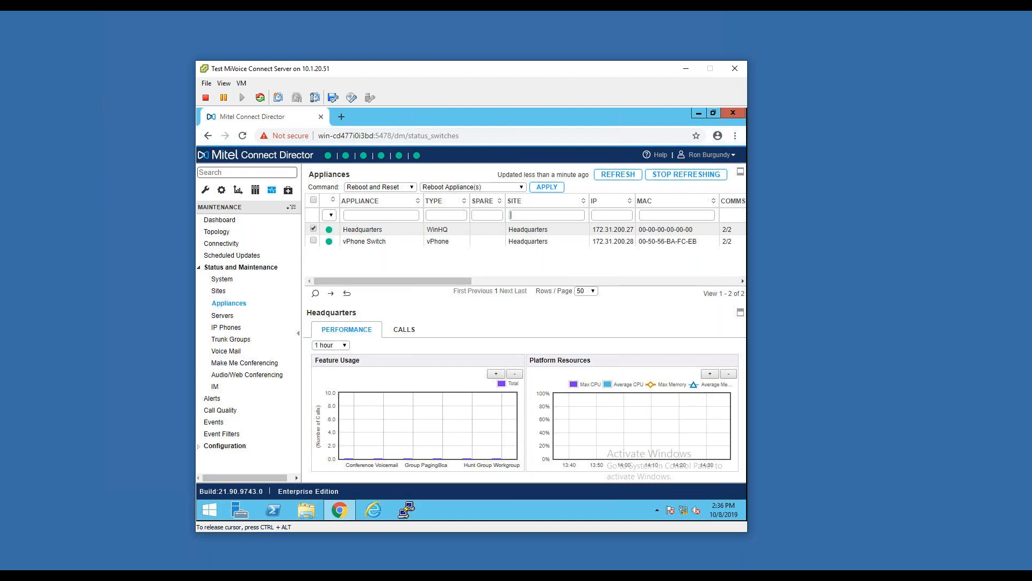
Open the servers status and examine Headquarters' status details and the full list of application services
{"action": "left_click", "coordinate": [236, 317]}
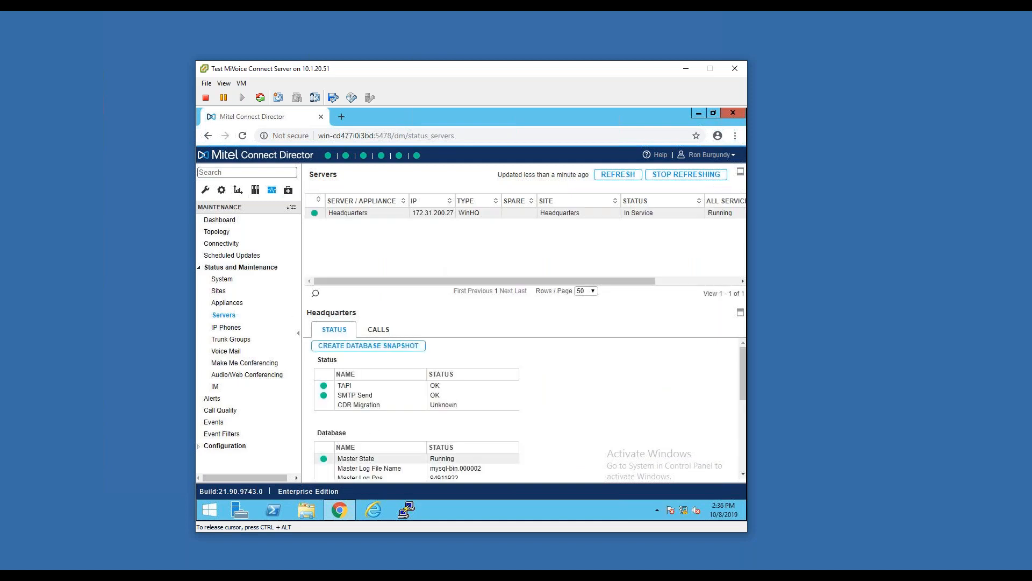
{"action": "scroll", "coordinate": [571, 400], "scroll_direction": "down", "scroll_amount": 5}
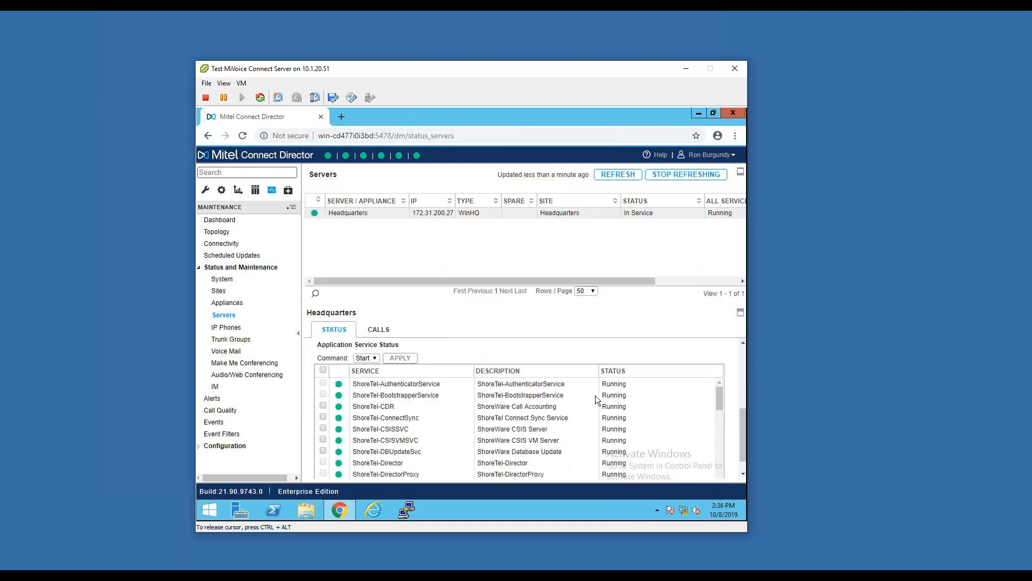
{"action": "scroll", "coordinate": [488, 412], "scroll_direction": "down", "scroll_amount": 10}
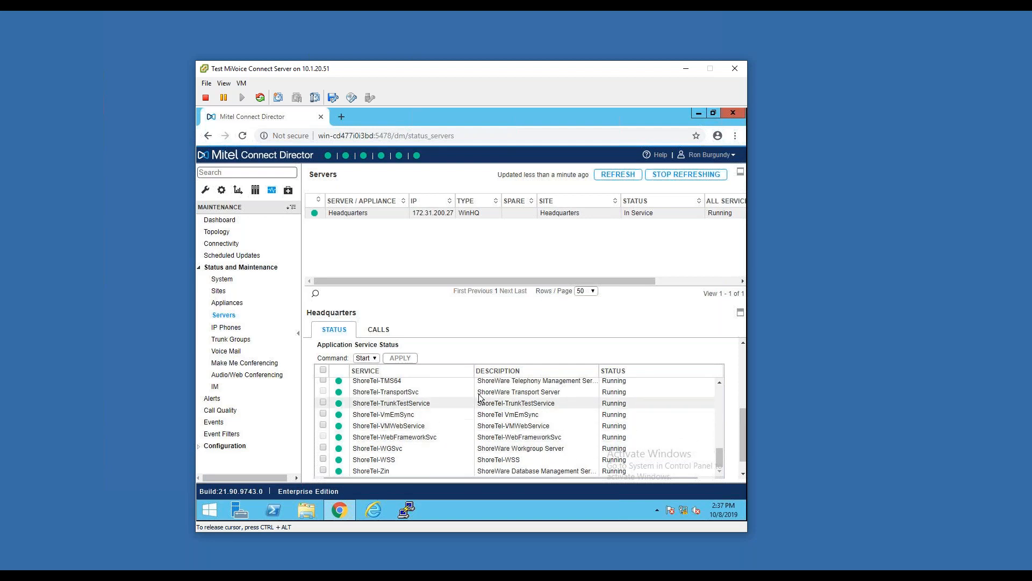
Review the IP phones status and the voice mail server's mailbox details, and return to the reporting section
{"action": "left_click", "coordinate": [228, 326]}
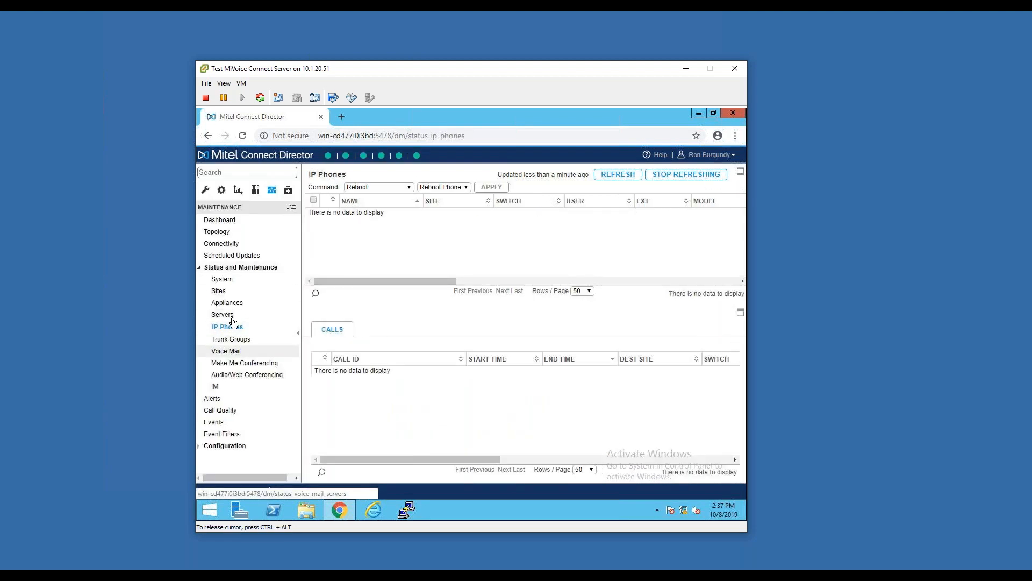
{"action": "left_click", "coordinate": [237, 351]}
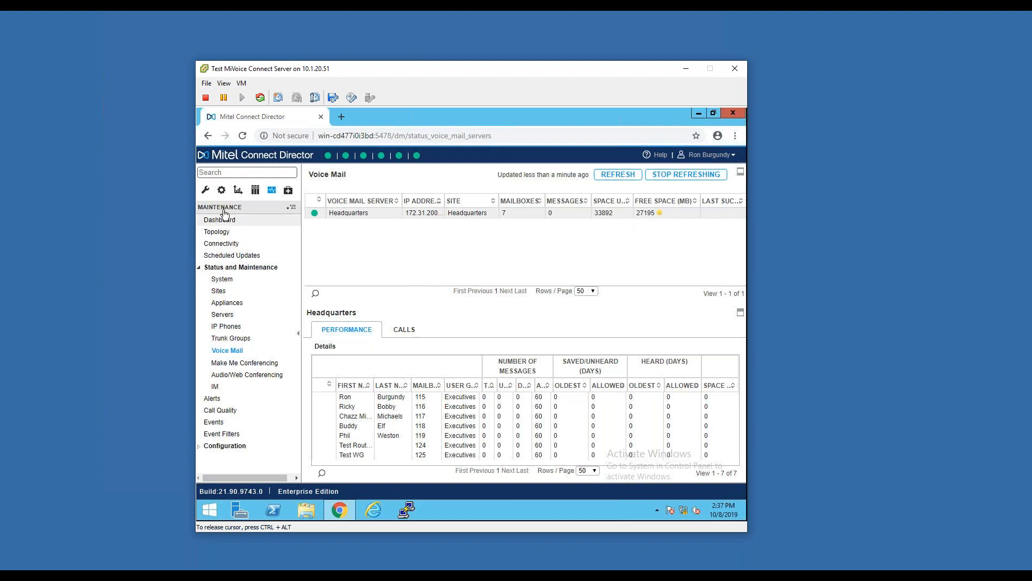
{"action": "left_click", "coordinate": [236, 191]}
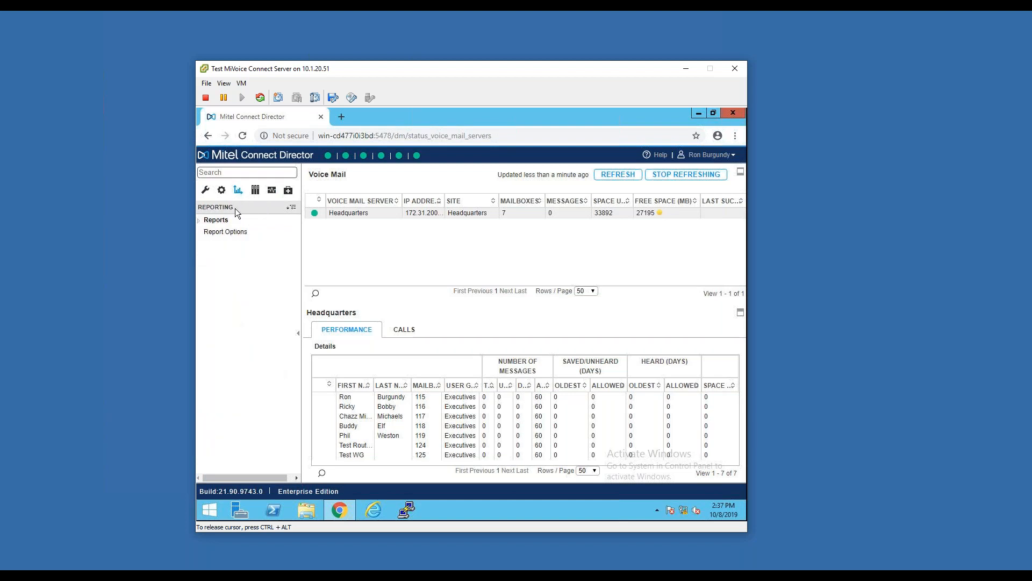
Show the available reports, then open the report options and examine the CDR data retention period and the unanswered calls option
{"action": "left_click", "coordinate": [230, 221]}
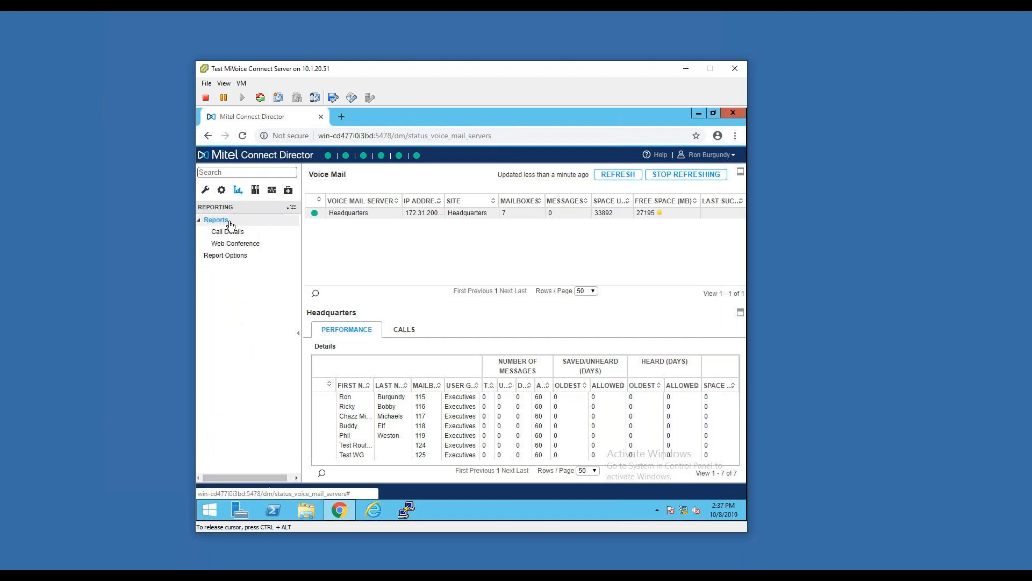
{"action": "left_click", "coordinate": [226, 255]}
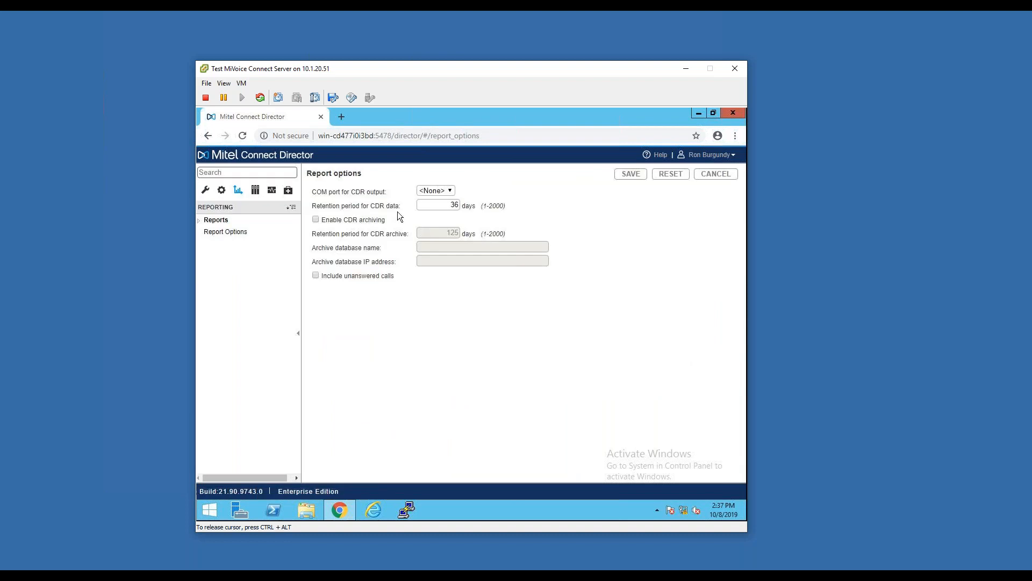
{"action": "left_click_drag", "start_coordinate": [443, 208], "coordinate": [469, 208]}
{"action": "left_click_drag", "start_coordinate": [399, 281], "coordinate": [333, 273]}
{"action": "left_click", "coordinate": [363, 275]}
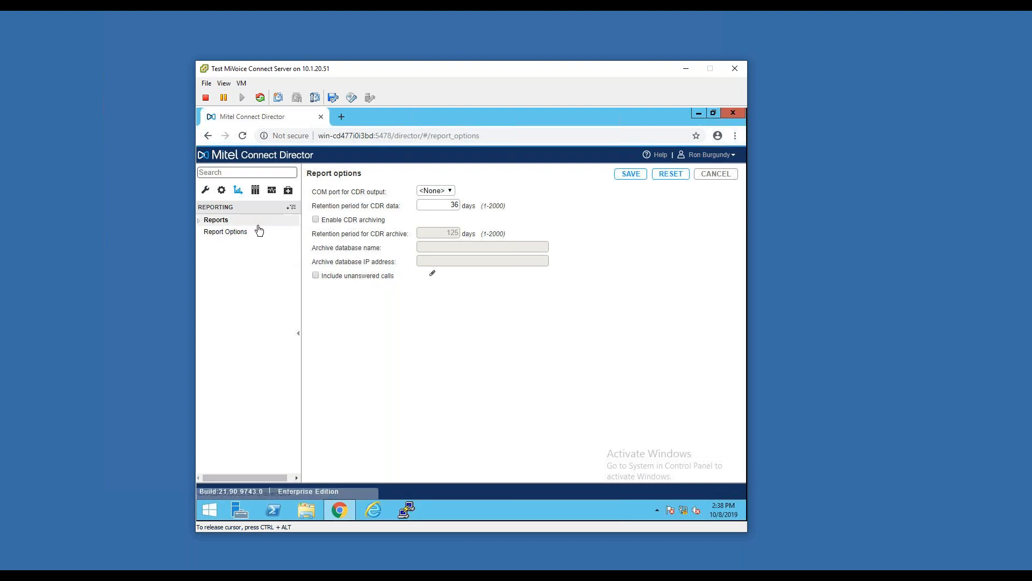
Open the alerts under maintenance, select all of them and apply the Clear command
{"action": "left_click", "coordinate": [272, 191]}
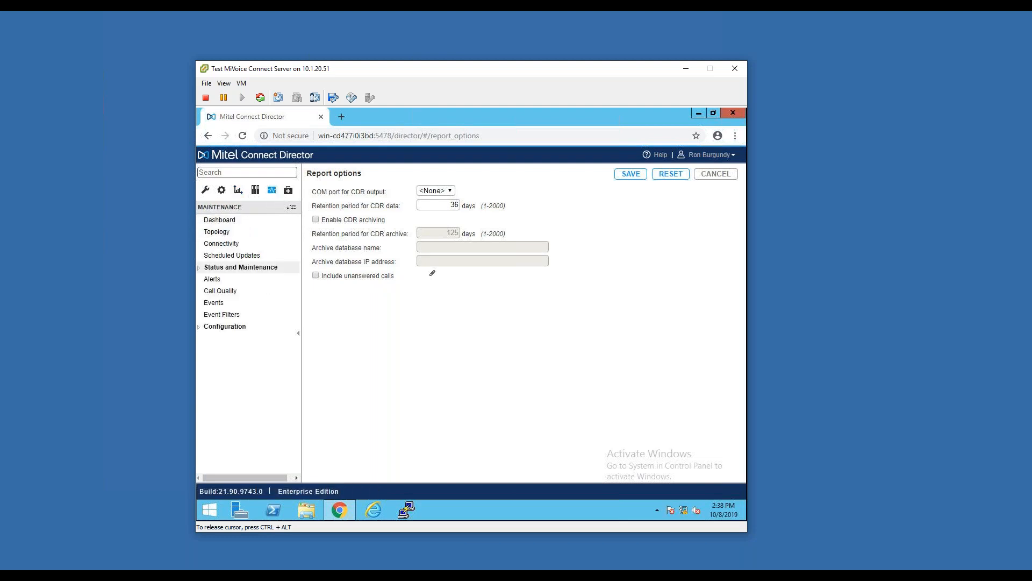
{"action": "left_click", "coordinate": [253, 268]}
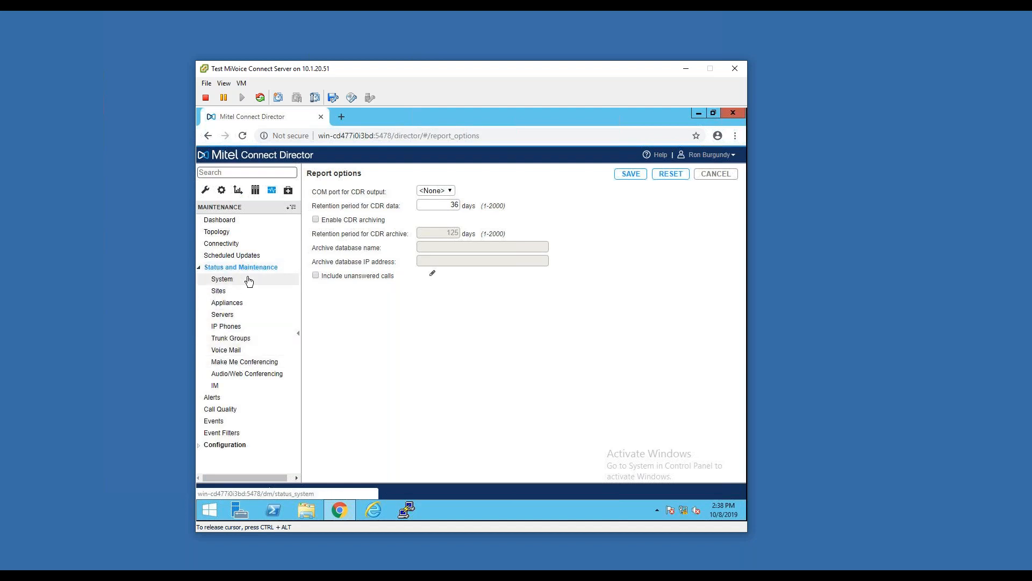
{"action": "left_click", "coordinate": [224, 399]}
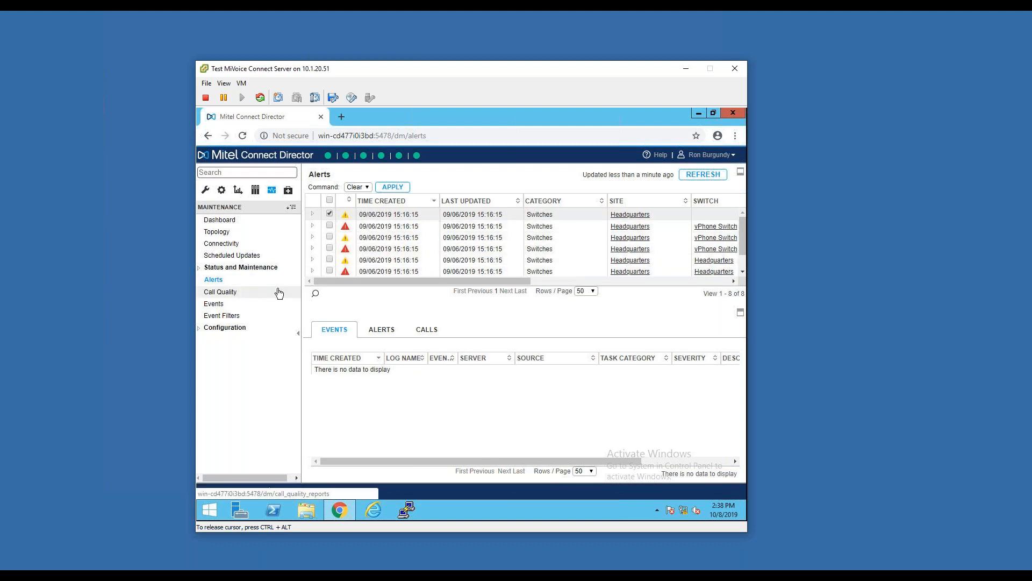
{"action": "left_click", "coordinate": [329, 200]}
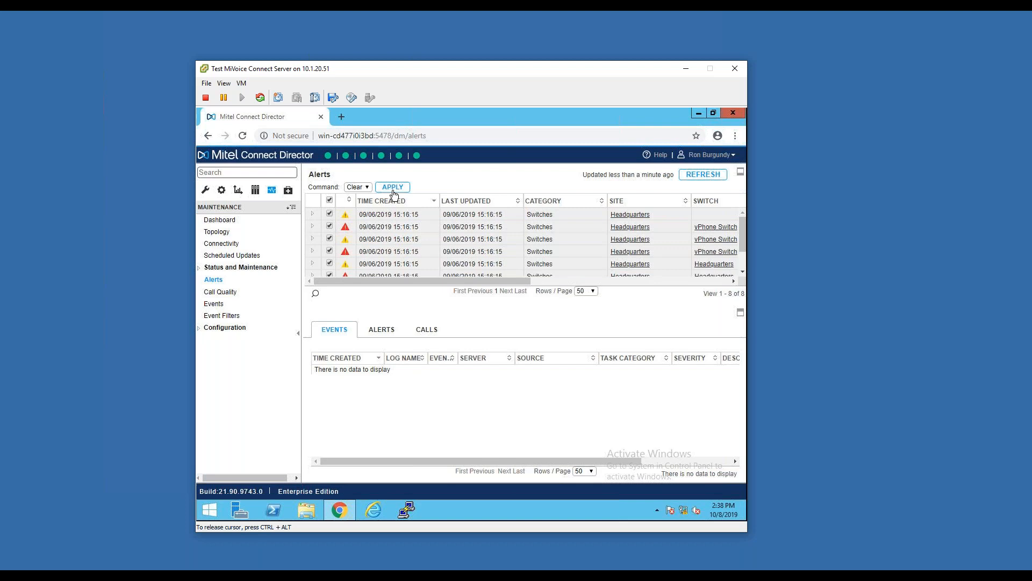
{"action": "left_click", "coordinate": [392, 186]}
{"action": "left_click", "coordinate": [608, 289]}
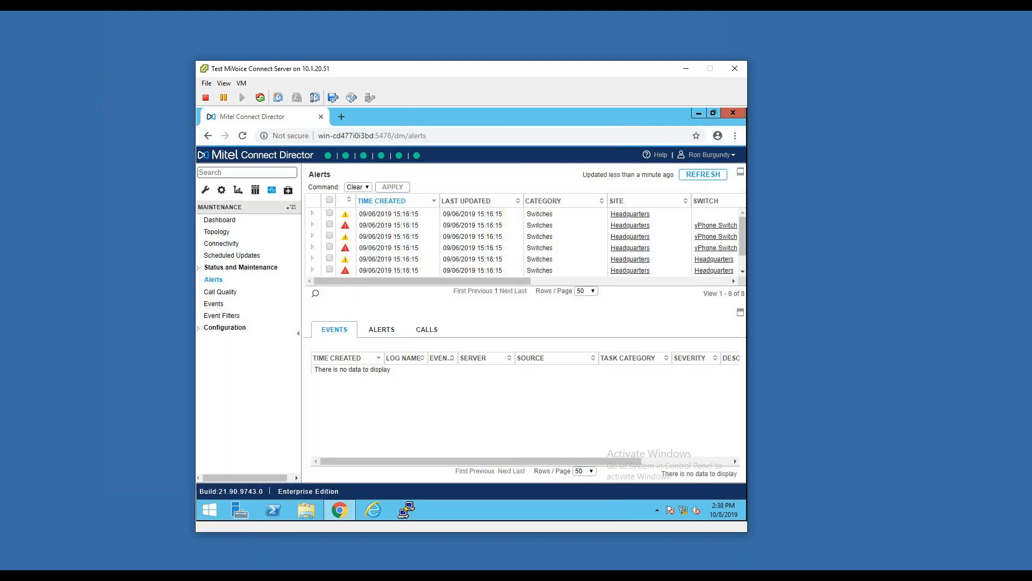
Review the call quality page and the events log under maintenance
{"action": "left_click", "coordinate": [249, 291]}
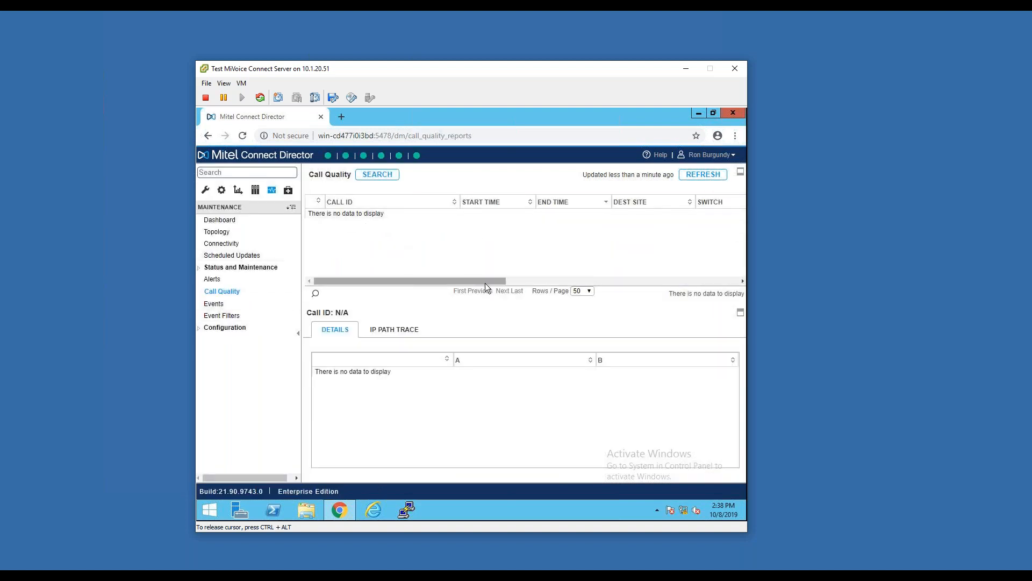
{"action": "left_click_drag", "start_coordinate": [486, 282], "coordinate": [422, 284]}
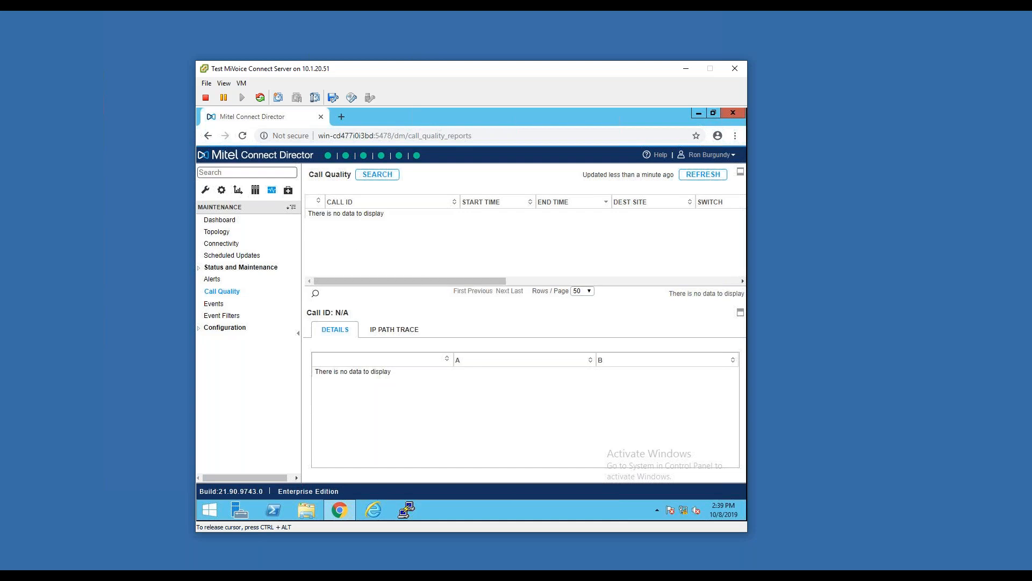
{"action": "left_click", "coordinate": [236, 306]}
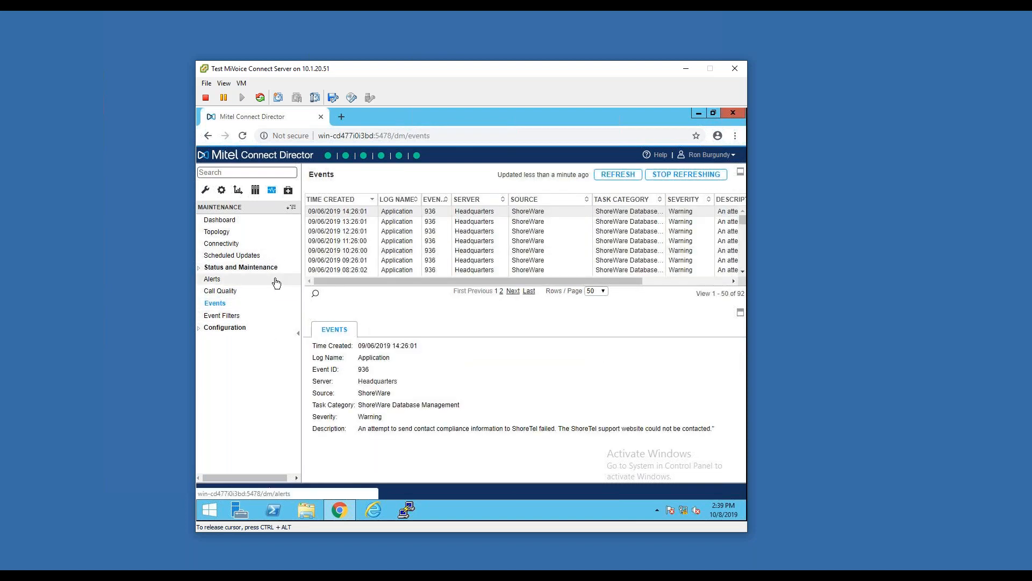
Open a new event filter and examine its email notification field, and show the maintenance configuration options
{"action": "left_click", "coordinate": [225, 316]}
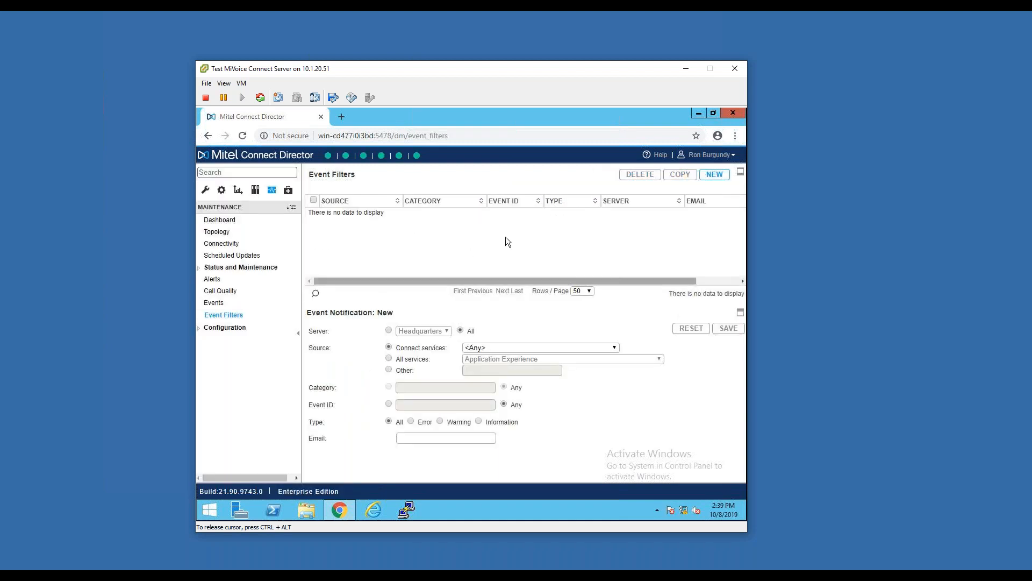
{"action": "left_click", "coordinate": [715, 176]}
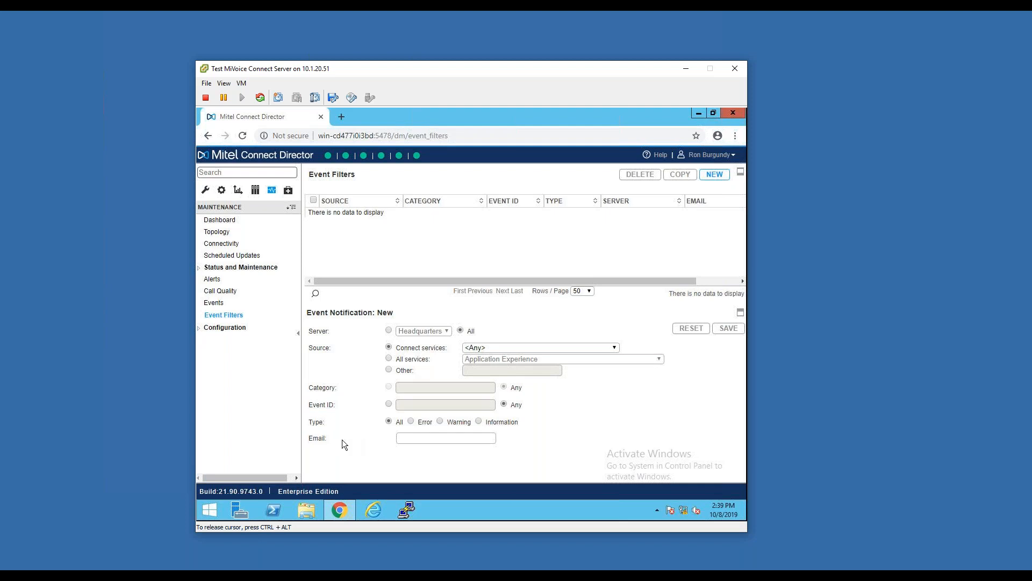
{"action": "left_click_drag", "start_coordinate": [301, 439], "coordinate": [337, 435]}
{"action": "left_click", "coordinate": [321, 434]}
{"action": "left_click", "coordinate": [225, 328]}
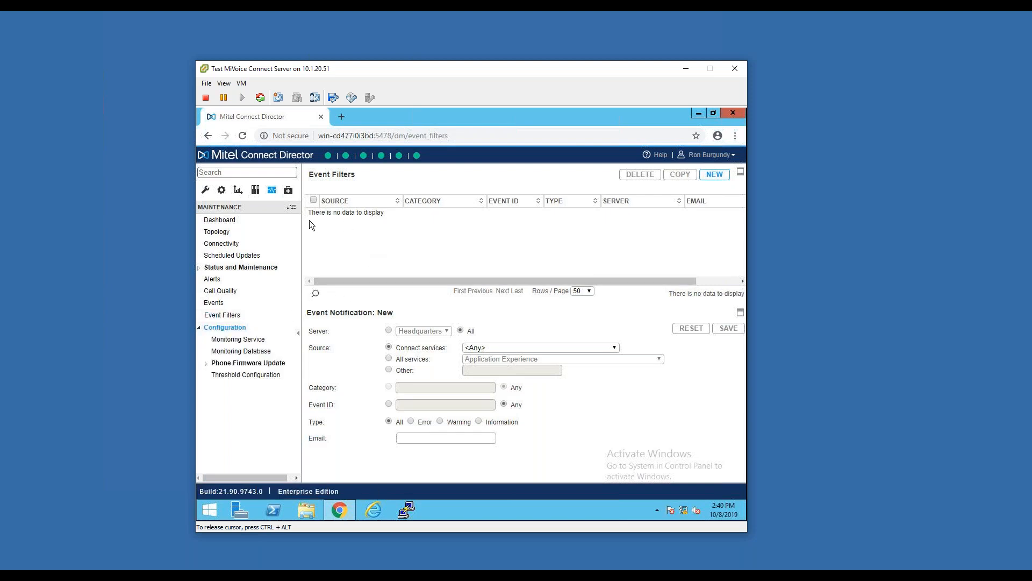
Open Remote Packet Capture under diagnostics and select the vPhone Switch
{"action": "left_click", "coordinate": [287, 192]}
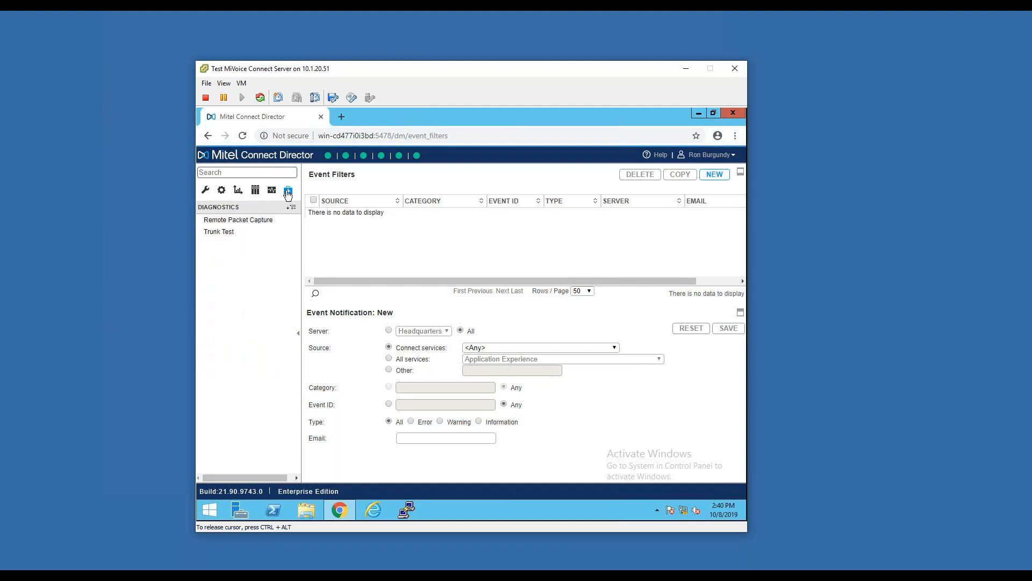
{"action": "left_click", "coordinate": [251, 221]}
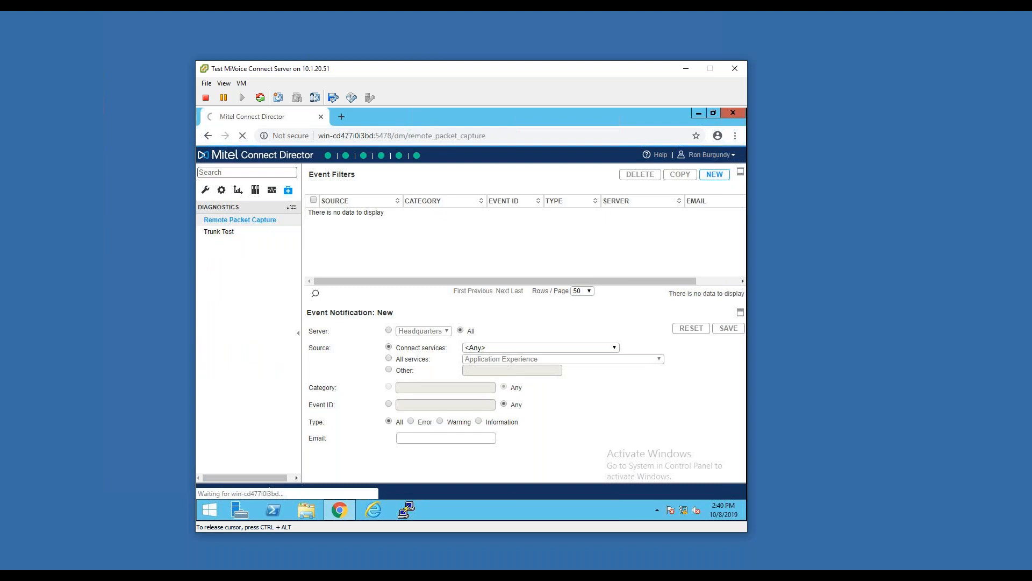
{"action": "left_click", "coordinate": [420, 215]}
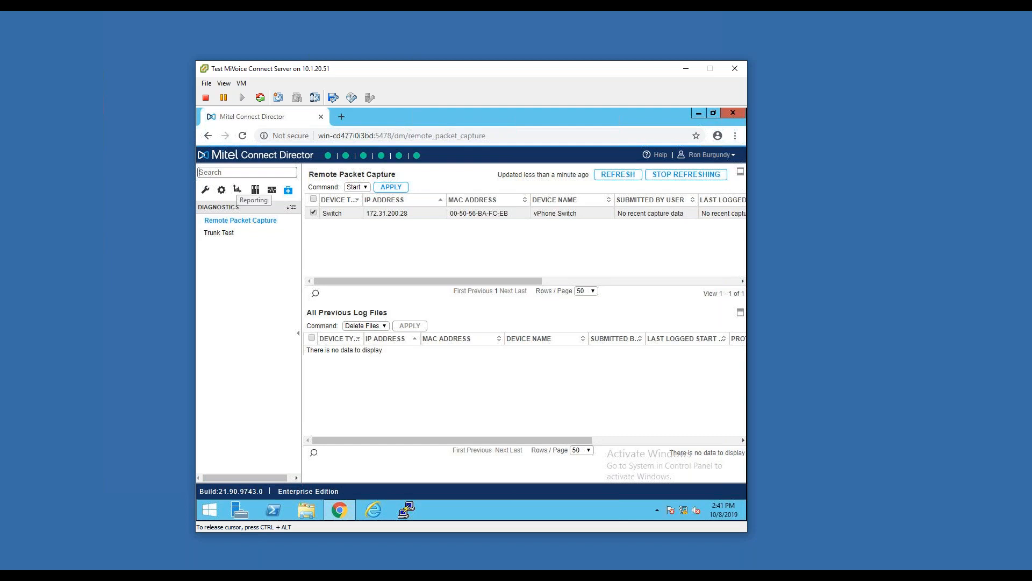
Search Director for "hunt group" to open the Hunt Groups page, and close the browser after reviewing it
{"action": "type", "text": "hunt group"}
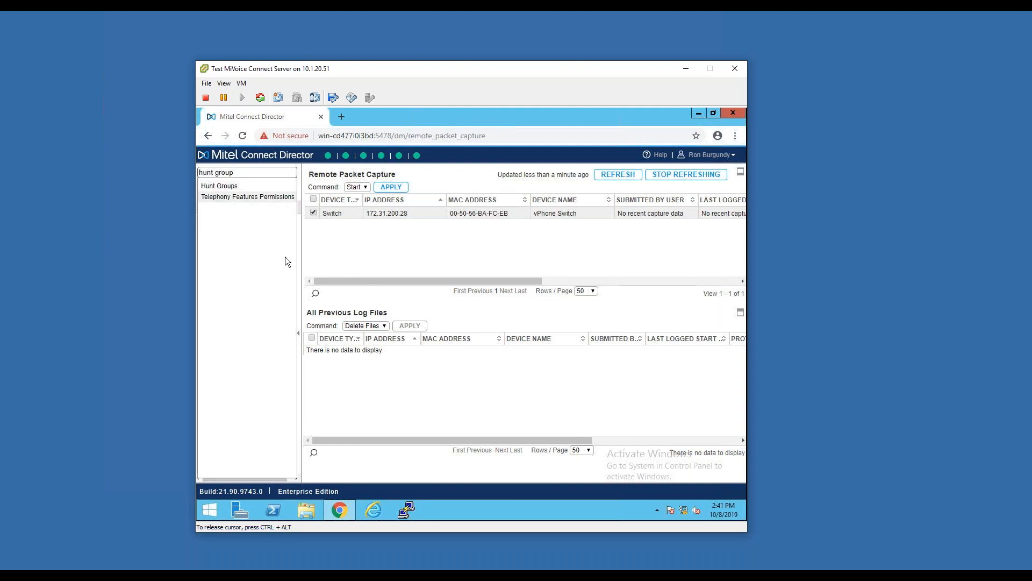
{"action": "left_click", "coordinate": [246, 184]}
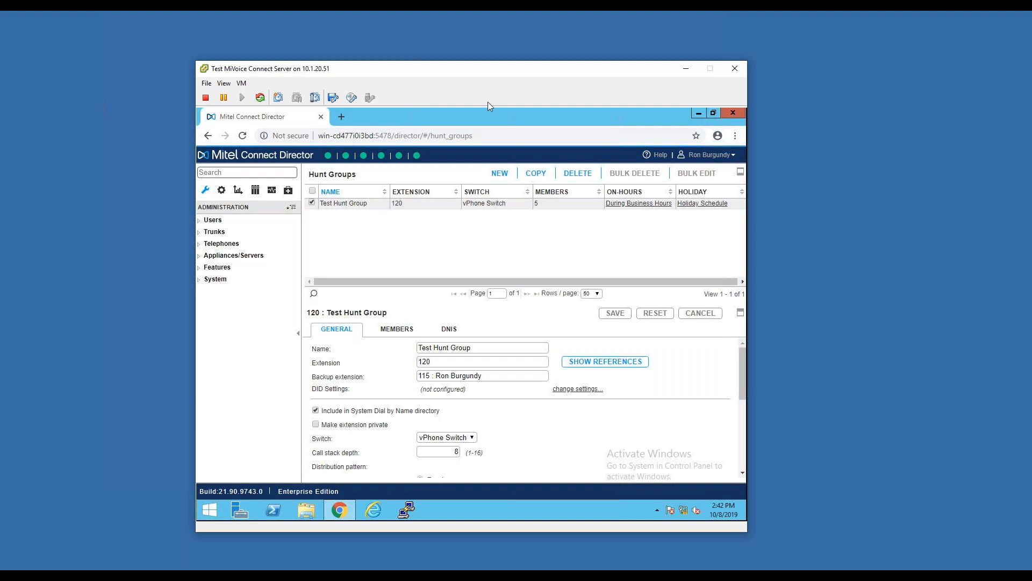
{"action": "left_click", "coordinate": [739, 113]}
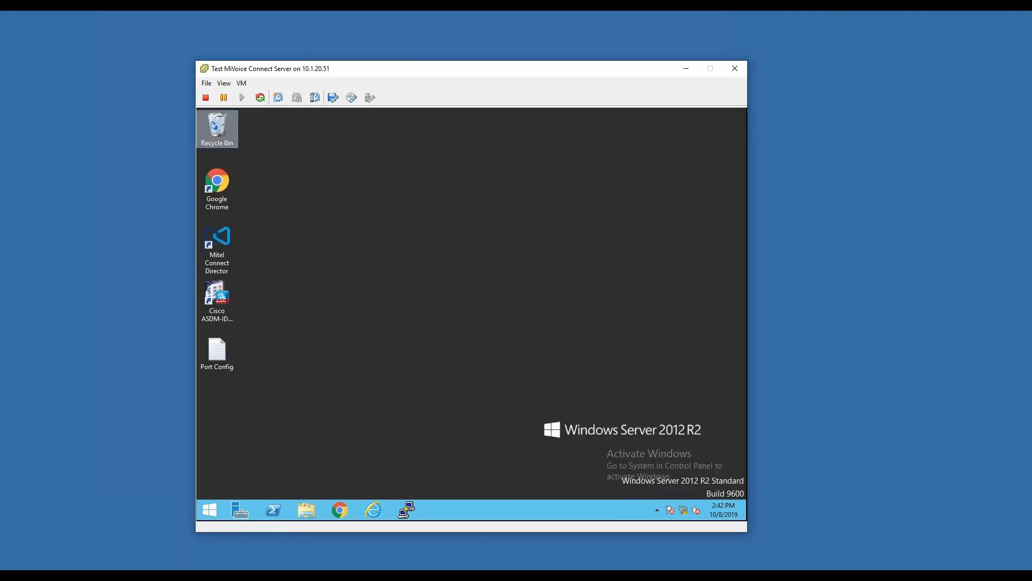